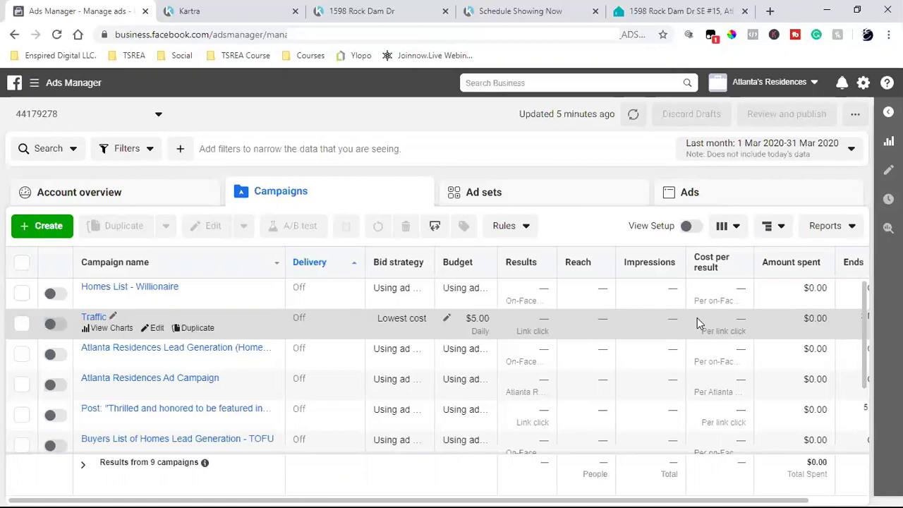
pyautogui.click(392, 7)
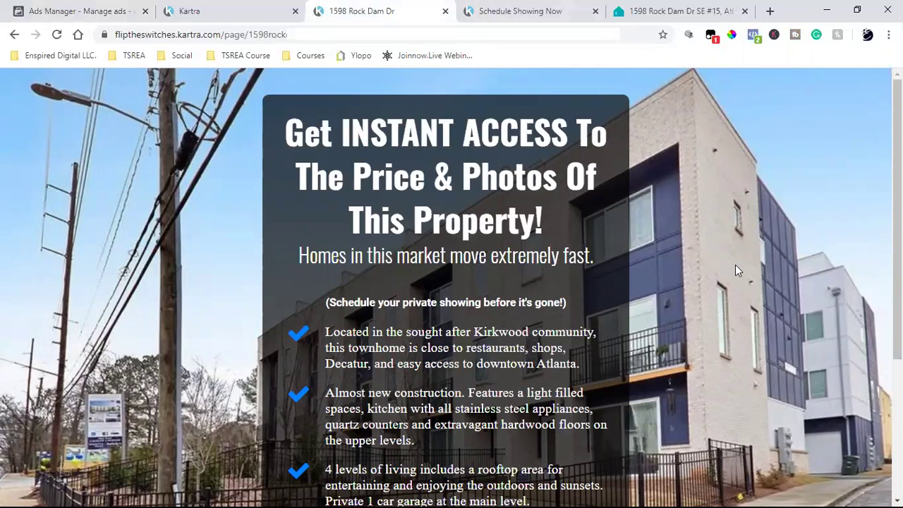
pyautogui.click(81, 10)
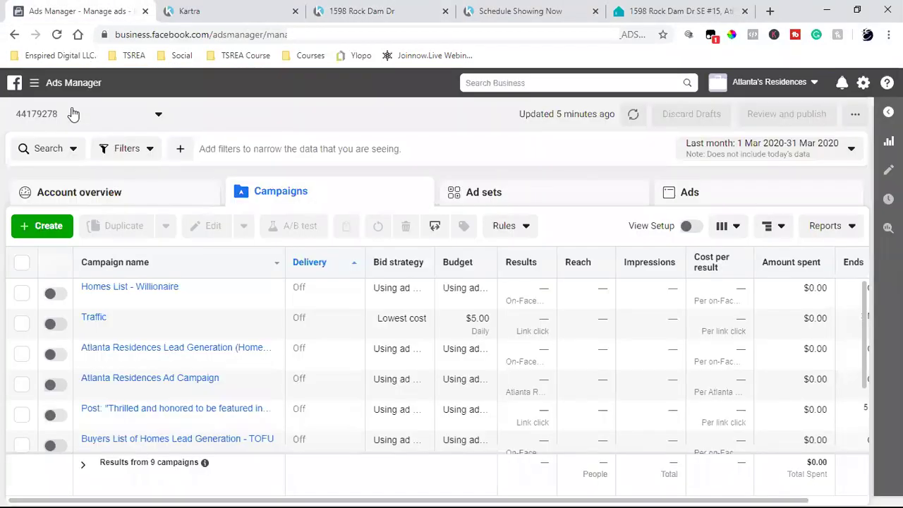
pyautogui.click(36, 227)
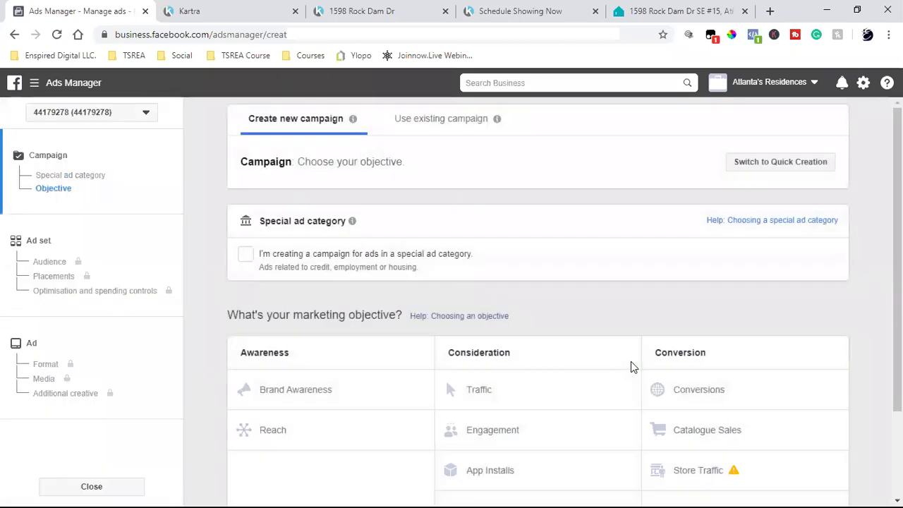
pyautogui.scroll(-2, 631, 366)
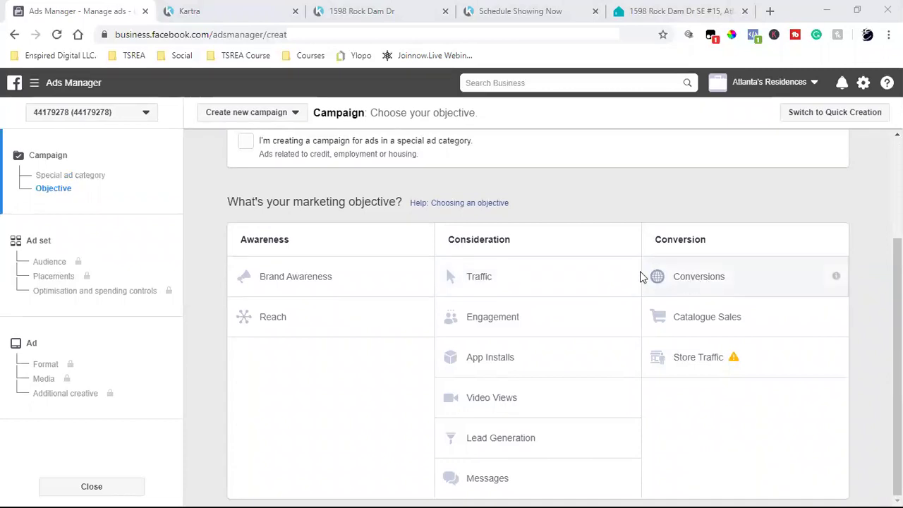
pyautogui.click(338, 7)
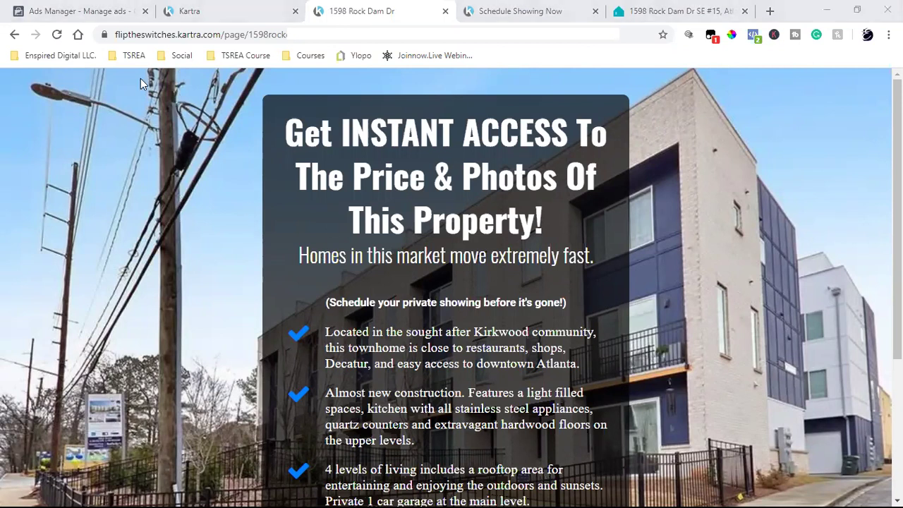
# Reach Events Manager's Facebook pixels page through All tools > Pixels, then return to the property landing page
pyautogui.click(67, 10)
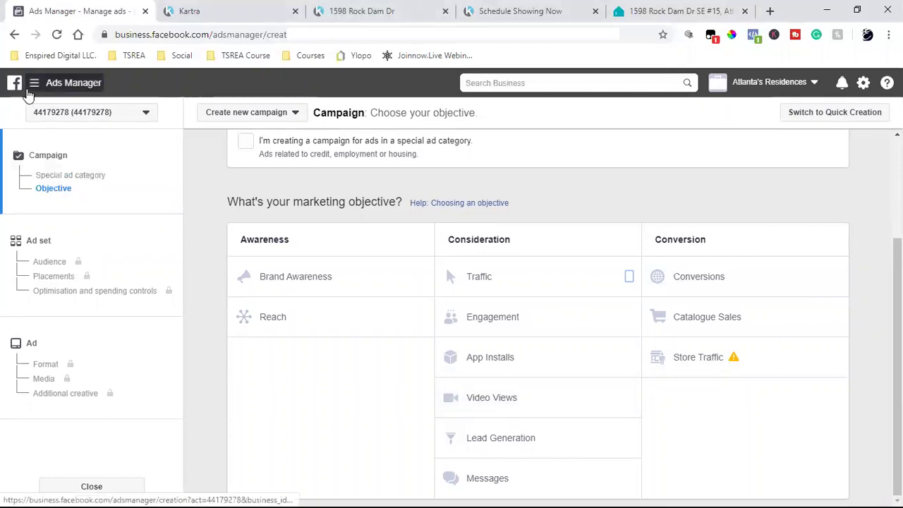
pyautogui.click(29, 91)
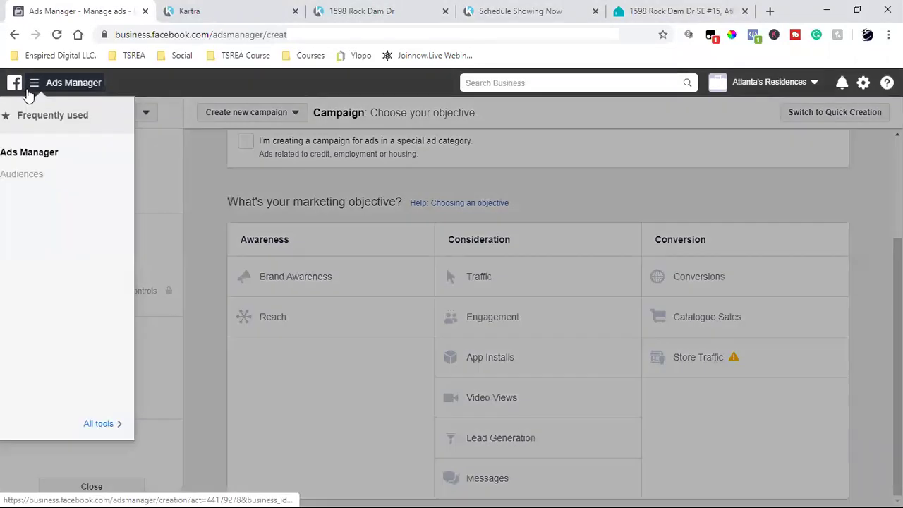
pyautogui.click(110, 438)
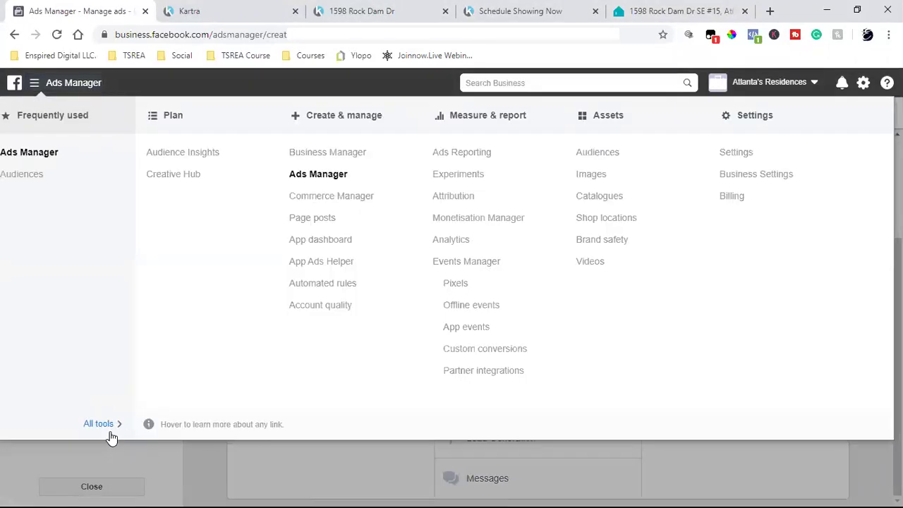
pyautogui.click(460, 291)
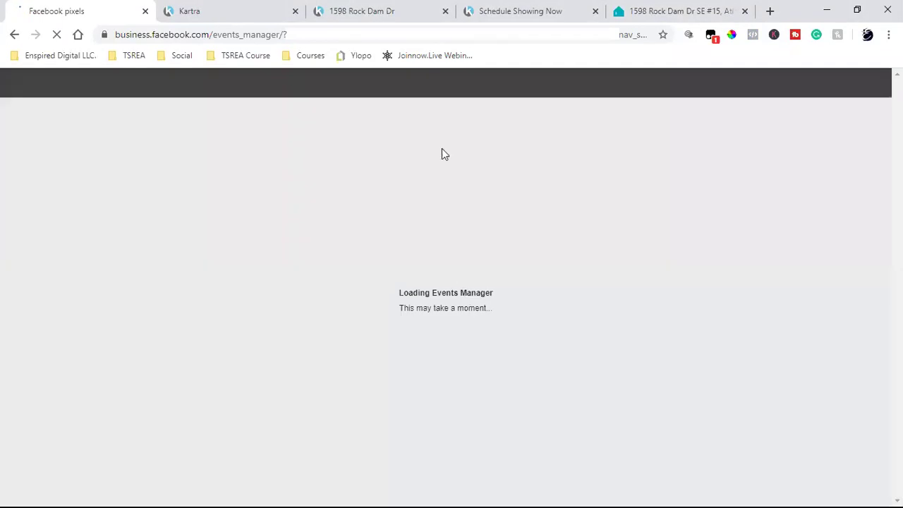
pyautogui.click(377, 7)
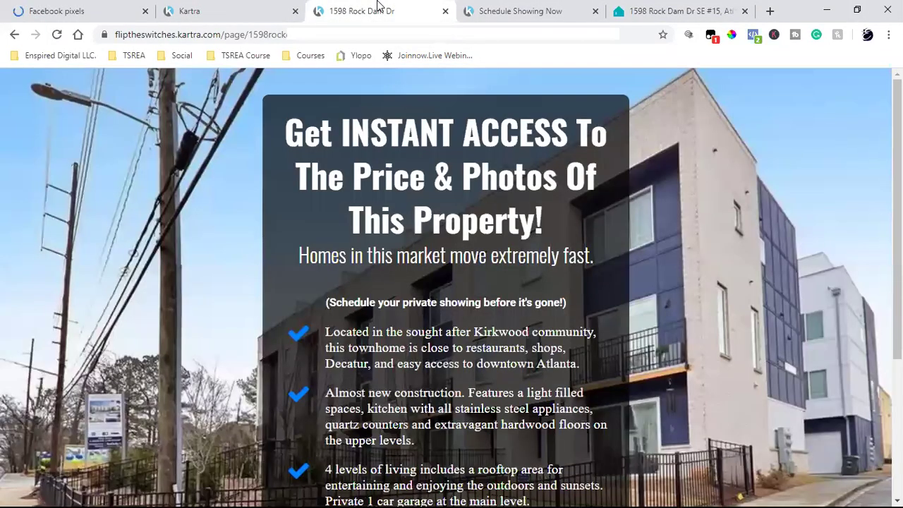
# Follow Schedule Showing Now on the property thank-you page to reach the booking calendar
pyautogui.click(505, 7)
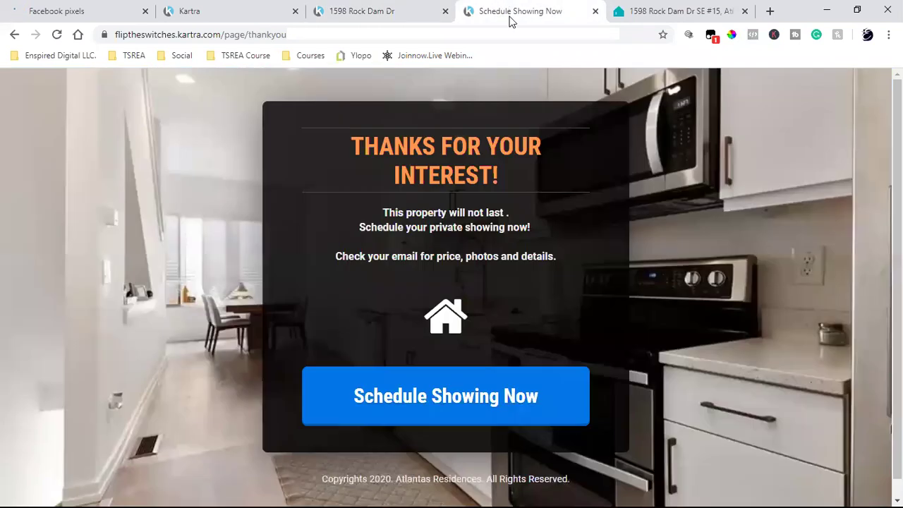
pyautogui.click(395, 398)
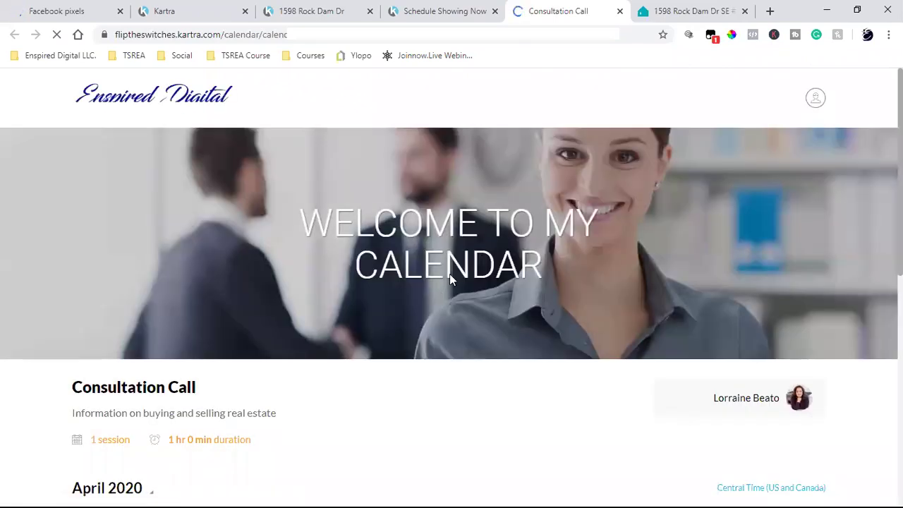
pyautogui.scroll(-2, 450, 274)
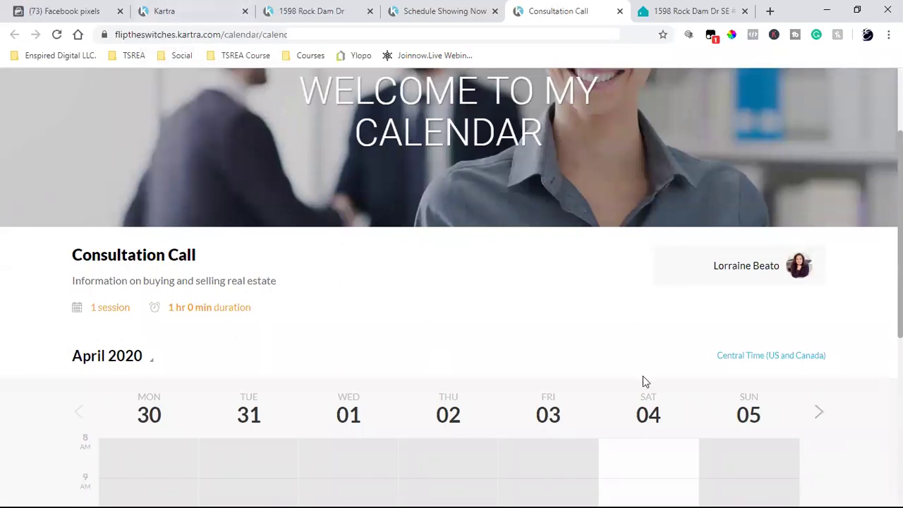
# Copy the Listing TY For Scheduling page's link from Kartra Pages and load it in a new tab
pyautogui.click(191, 8)
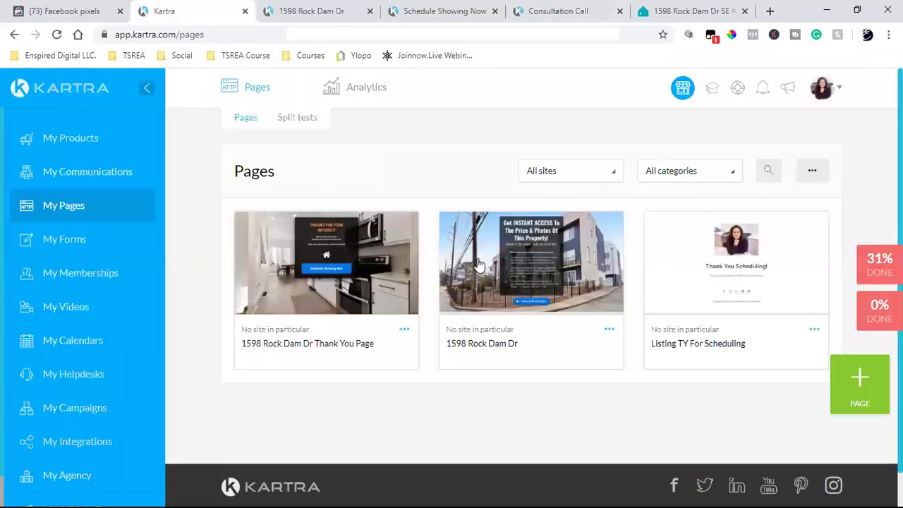
pyautogui.click(814, 329)
pyautogui.click(756, 292)
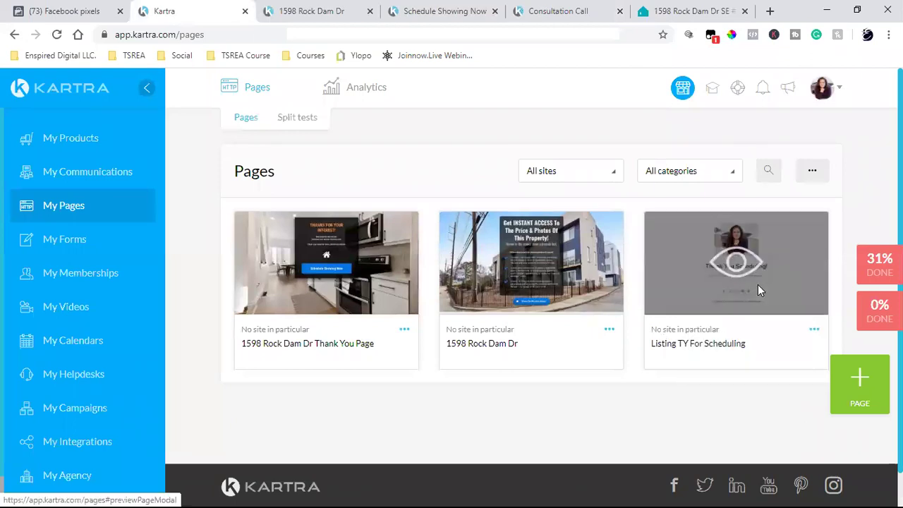
pyautogui.click(389, 264)
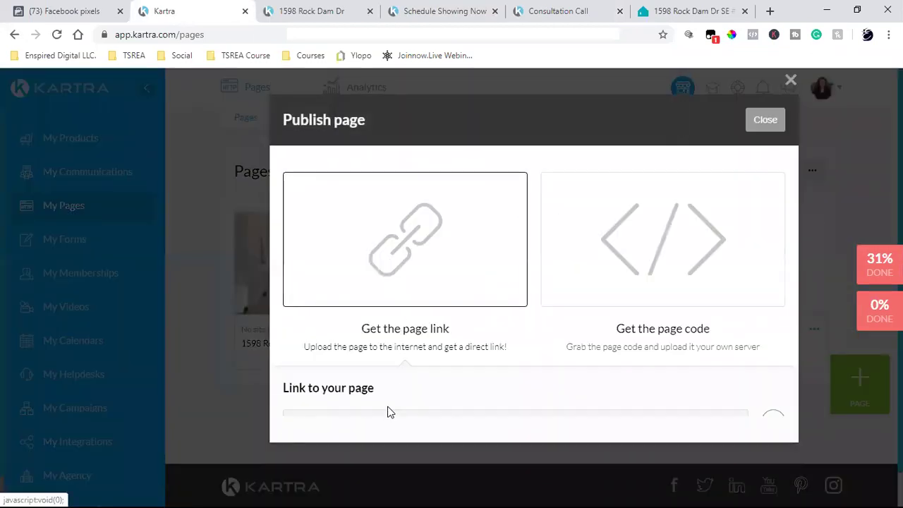
pyautogui.tripleClick(374, 423)
pyautogui.rightClick(378, 422)
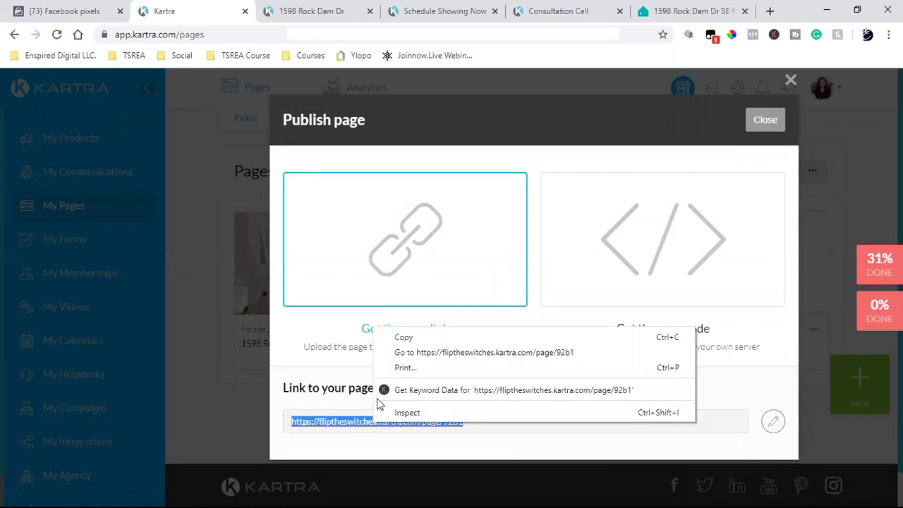
pyautogui.click(402, 337)
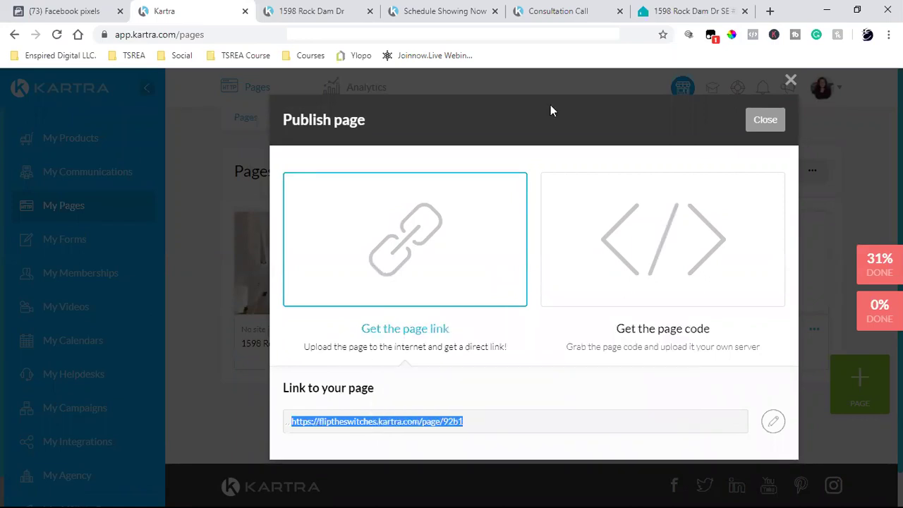
pyautogui.click(770, 12)
pyautogui.hotkey('ctrl', 'v')
pyautogui.press('Return')
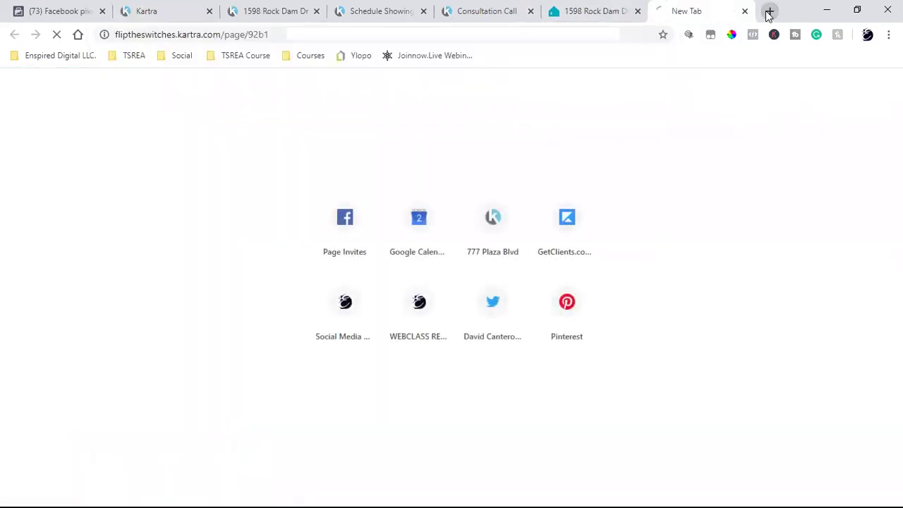
# Book the Sat 04 April 8:00–9:00 am slot, then run Pixel Helper on Thank You Scheduling, finding no pixel
pyautogui.click(513, 9)
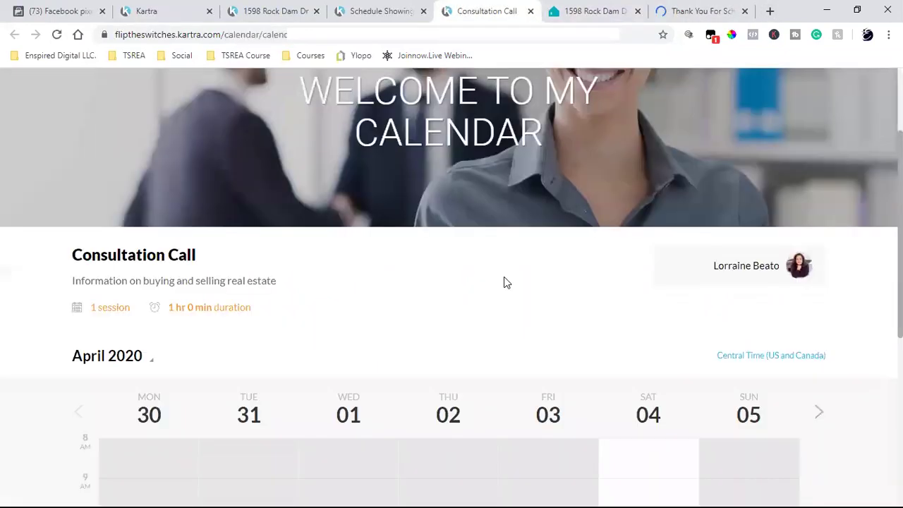
pyautogui.scroll(-4, 496, 294)
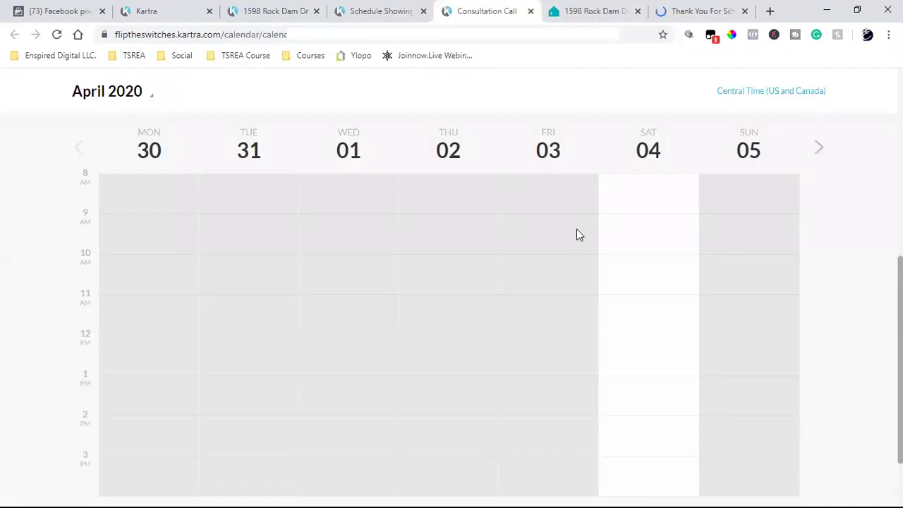
pyautogui.click(628, 185)
pyautogui.click(863, 194)
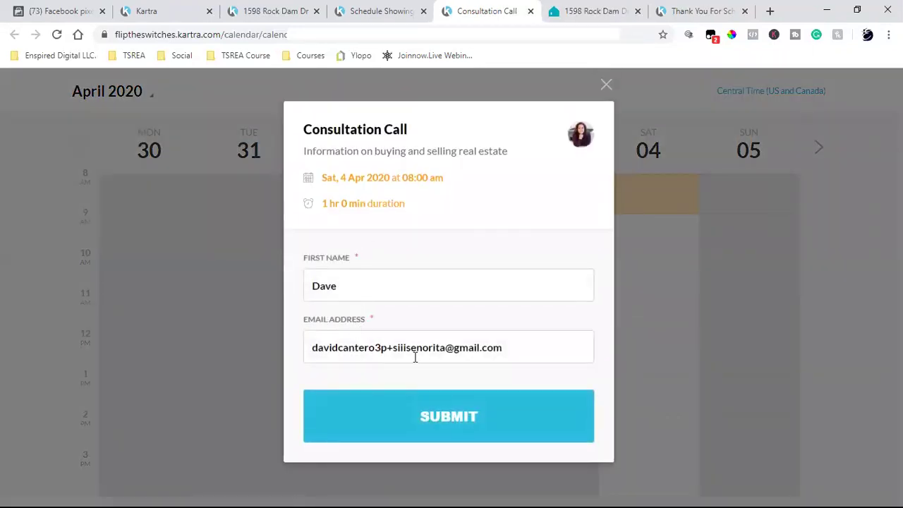
pyautogui.click(688, 11)
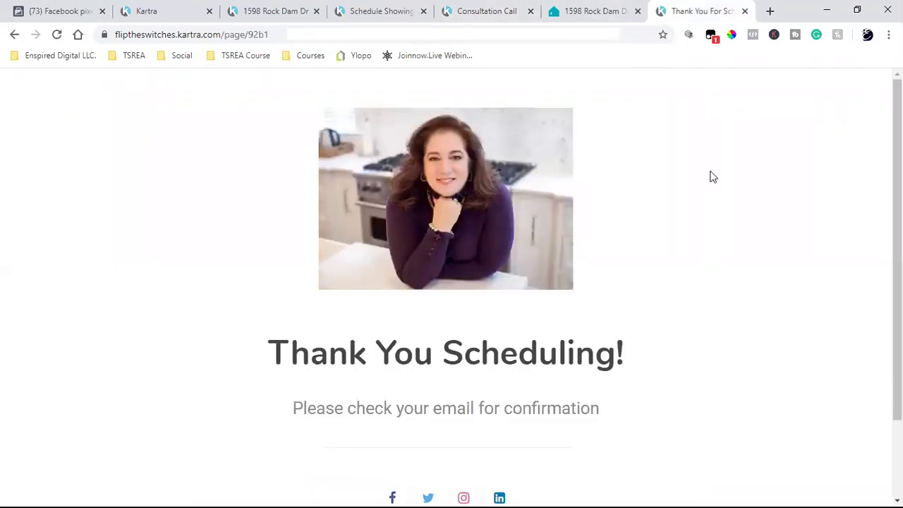
pyautogui.click(752, 35)
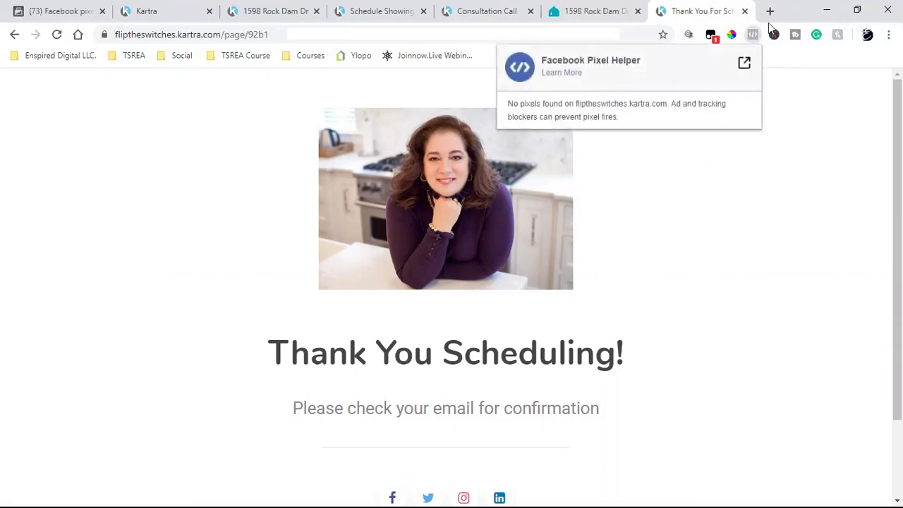
# Google 'facebook pixel helper', open its Chrome Web Store listing, then go back to Thank You Scheduling
pyautogui.click(770, 10)
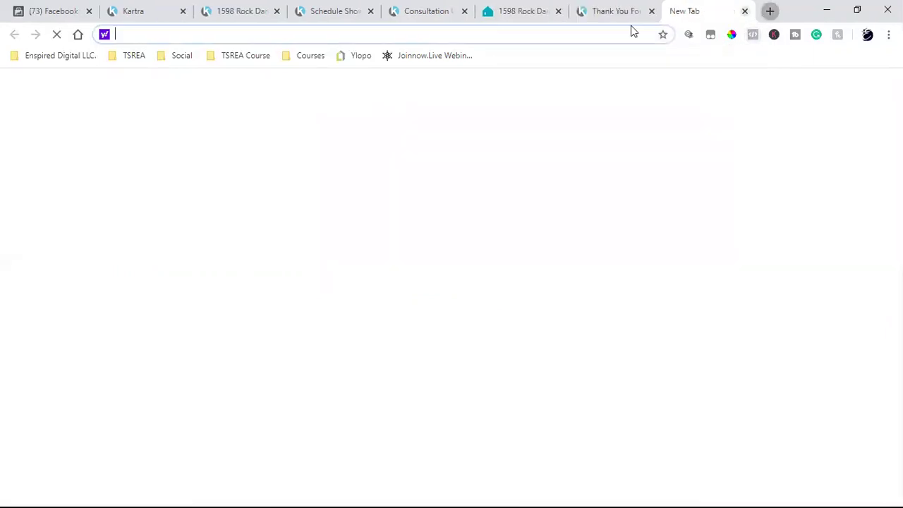
pyautogui.click(79, 36)
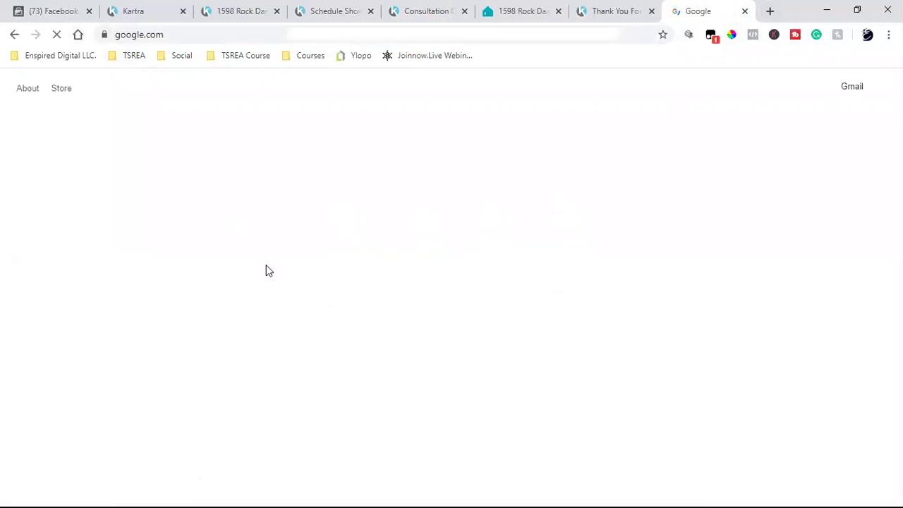
pyautogui.write('facebook')
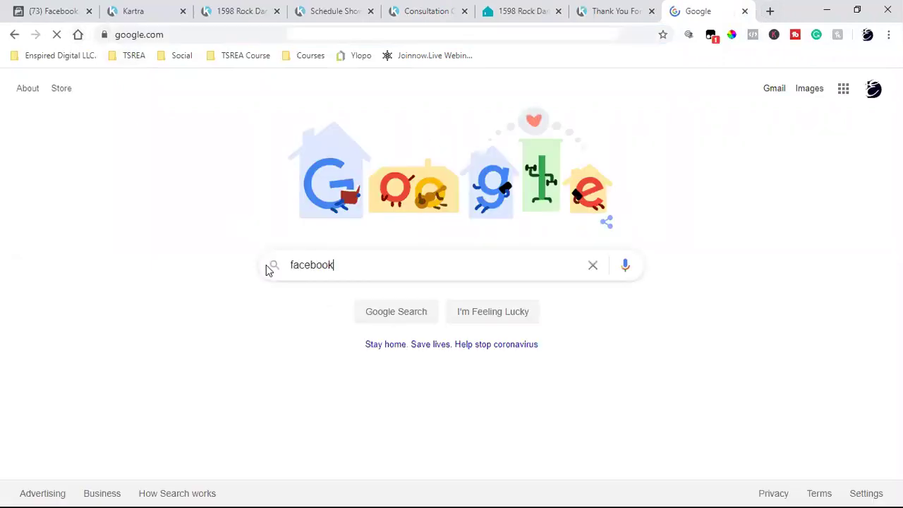
pyautogui.write(' pix')
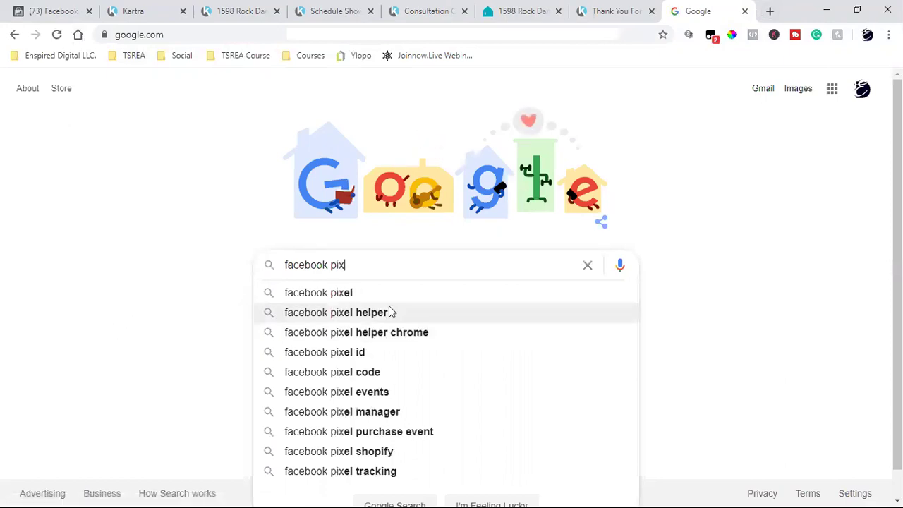
pyautogui.click(381, 311)
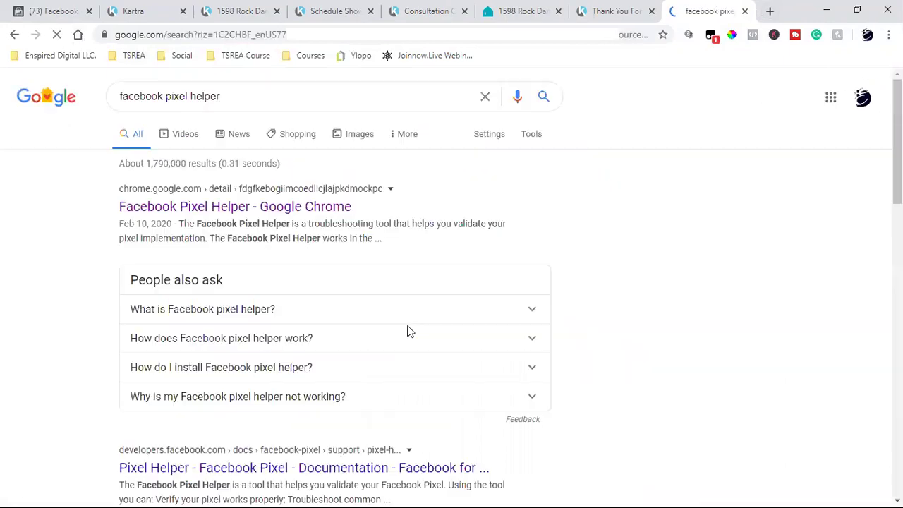
pyautogui.click(256, 206)
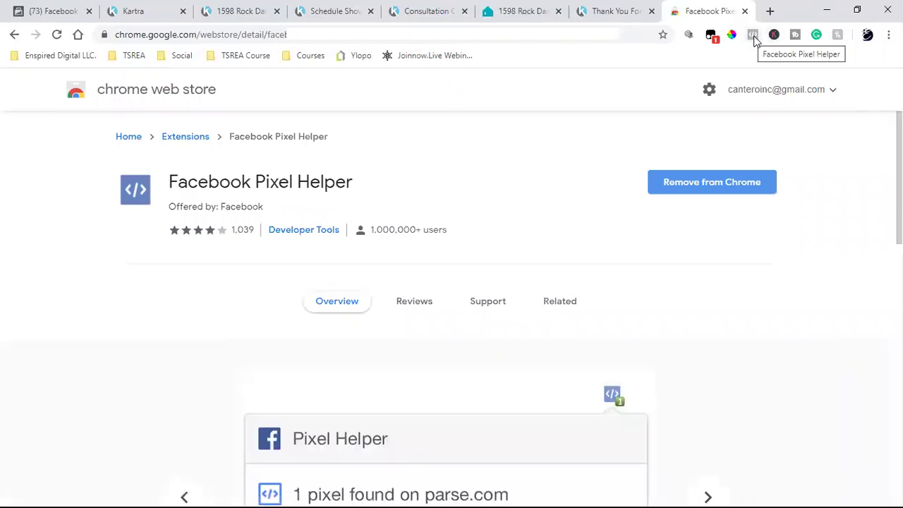
pyautogui.click(631, 9)
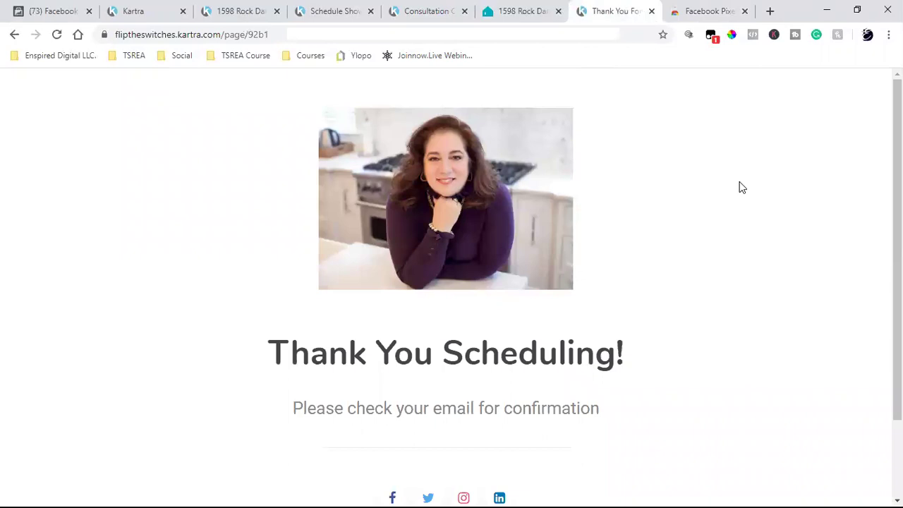
# Recheck Thank You Scheduling with Pixel Helper (no pixel) and close the Consultation Call booking tab
pyautogui.click(753, 34)
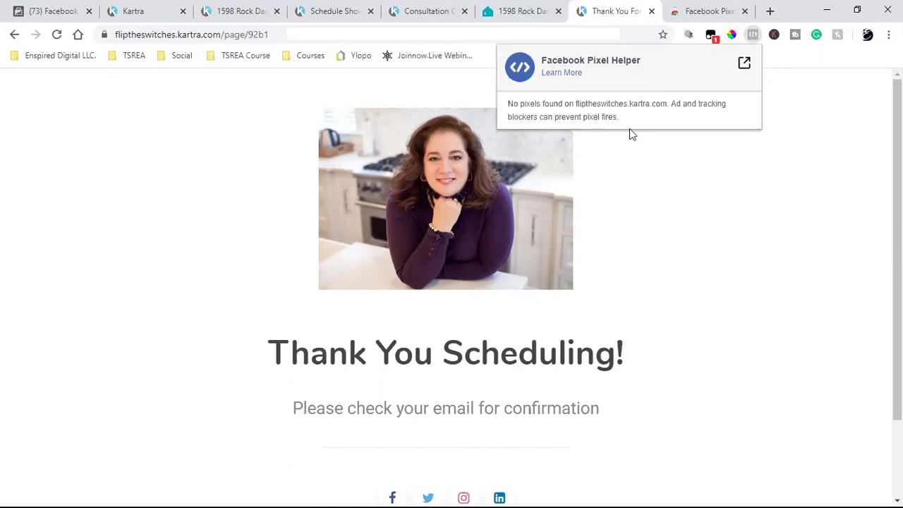
pyautogui.click(692, 236)
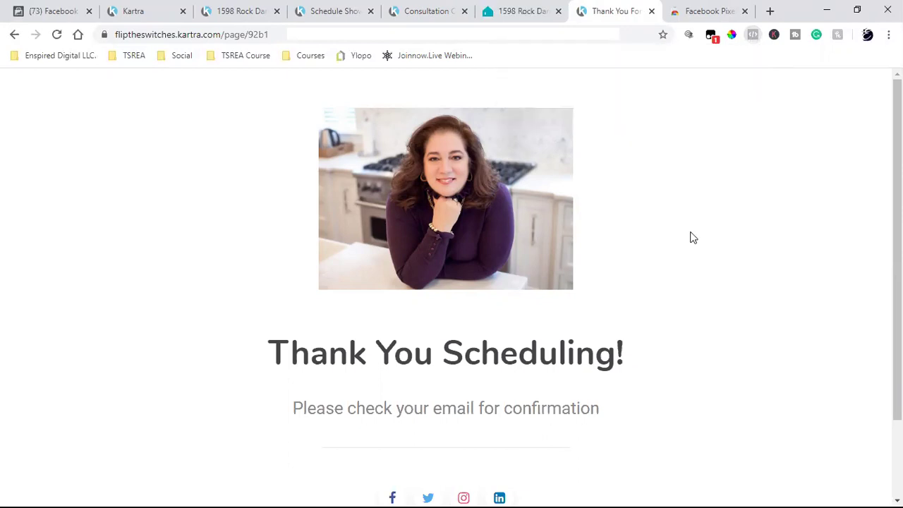
pyautogui.click(427, 11)
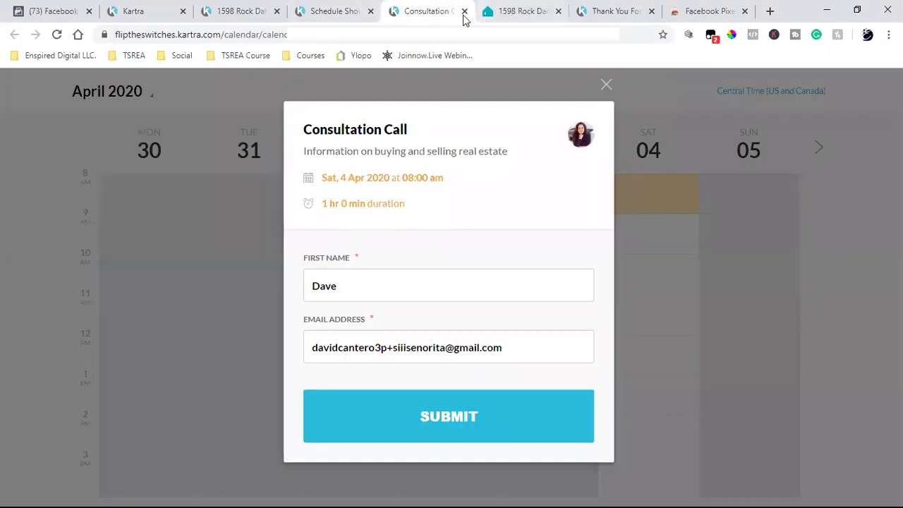
pyautogui.click(464, 12)
pyautogui.click(309, 7)
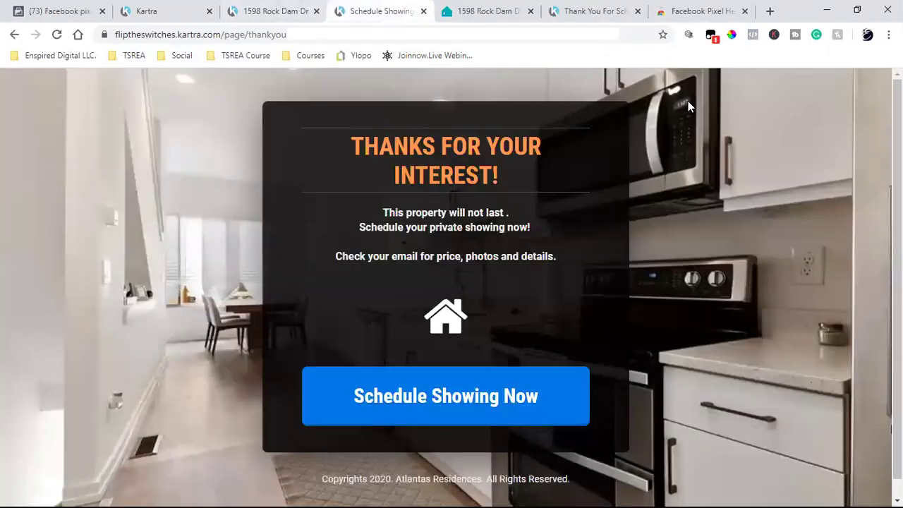
pyautogui.click(273, 7)
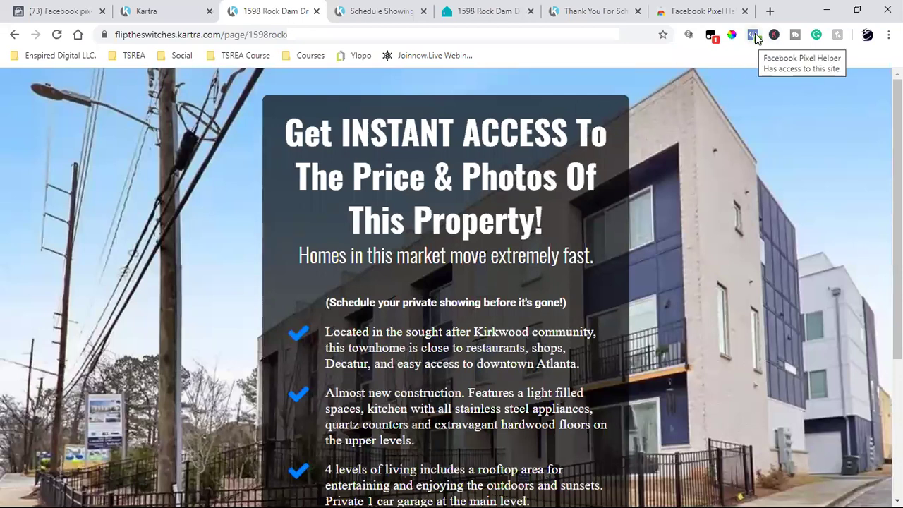
pyautogui.click(754, 35)
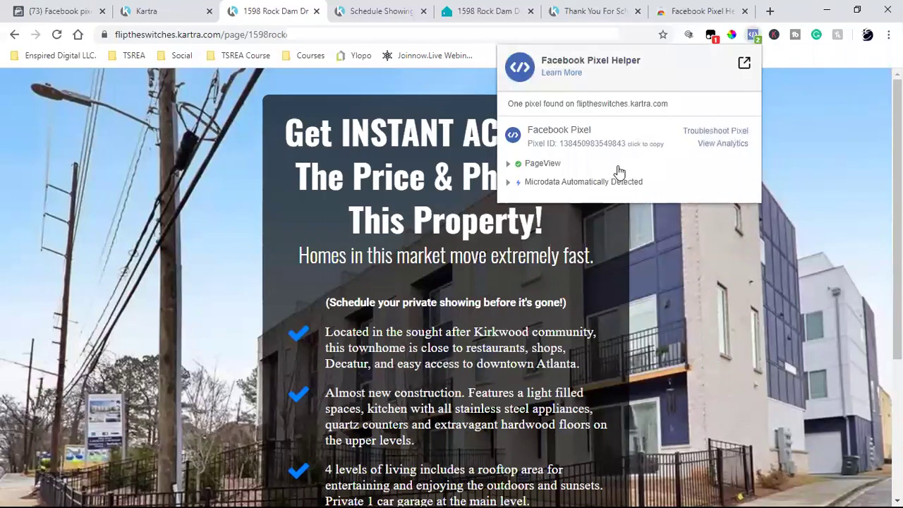
pyautogui.click(840, 269)
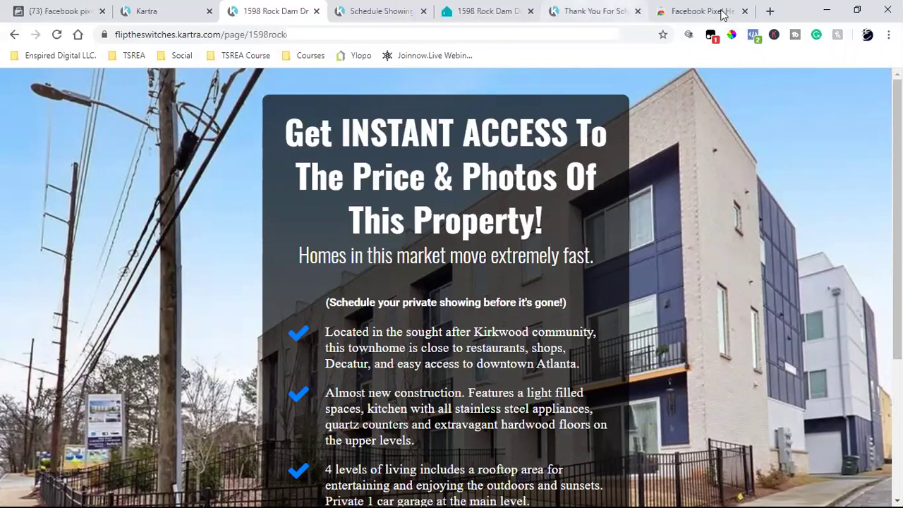
# Close the Pixel Helper store tab, recheck Thank You Scheduling for pixels, and move that tab left
pyautogui.click(745, 10)
pyautogui.click(684, 12)
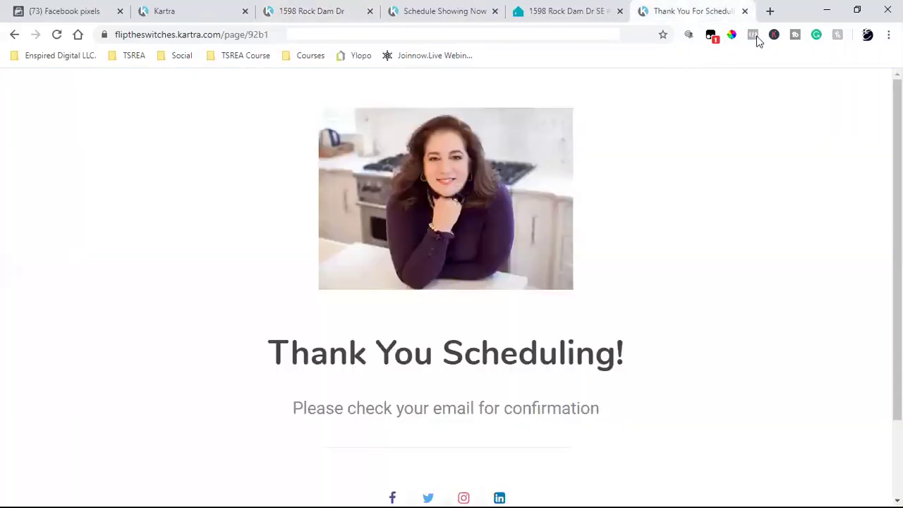
pyautogui.click(753, 35)
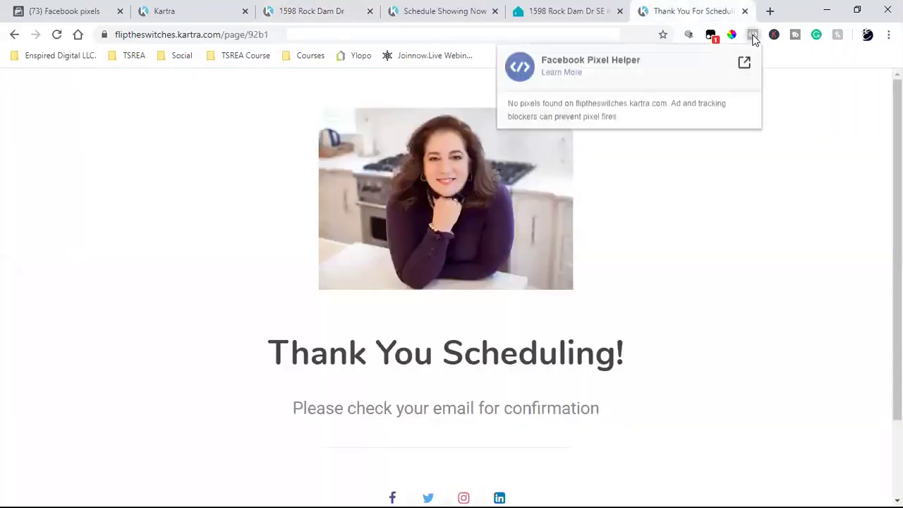
pyautogui.click(779, 205)
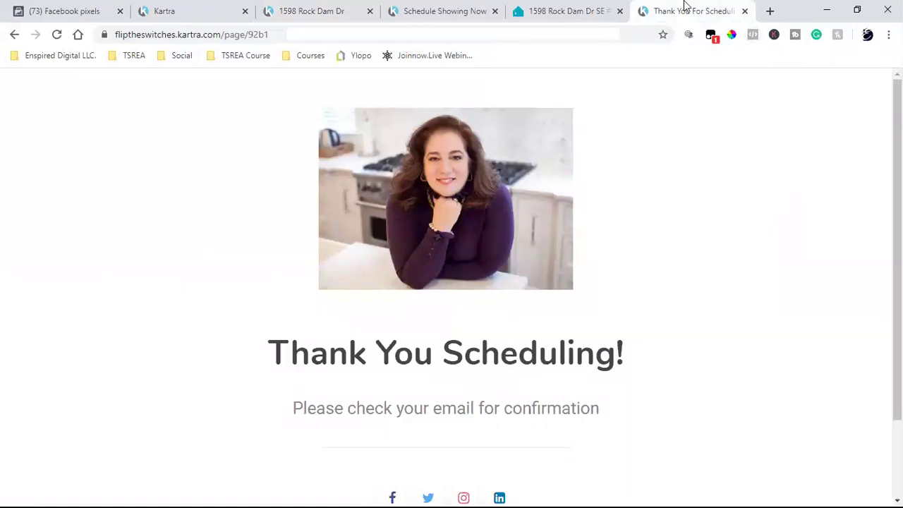
pyautogui.moveTo(678, 12); pyautogui.dragTo(591, 32)
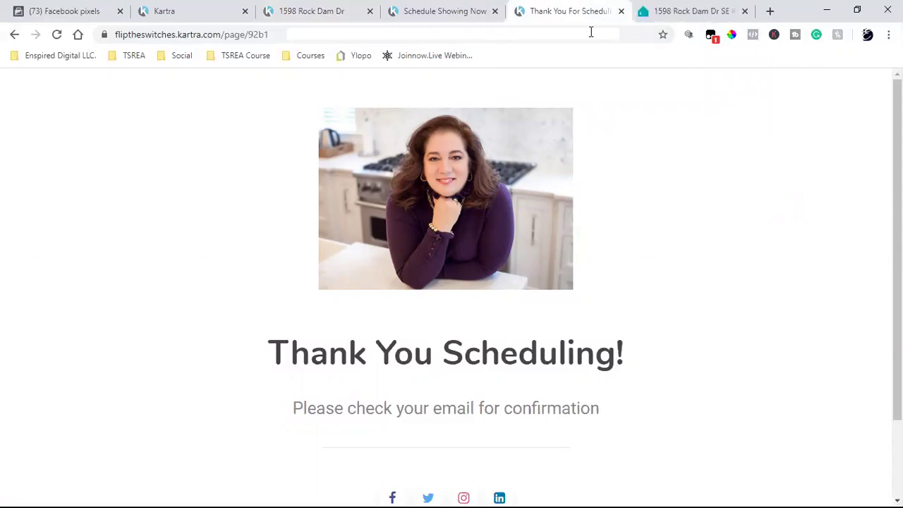
# Request the property photos from the landing page, then open the Consultation Call calendar via Schedule Showing Now
pyautogui.click(293, 11)
pyautogui.scroll(-3, 377, 254)
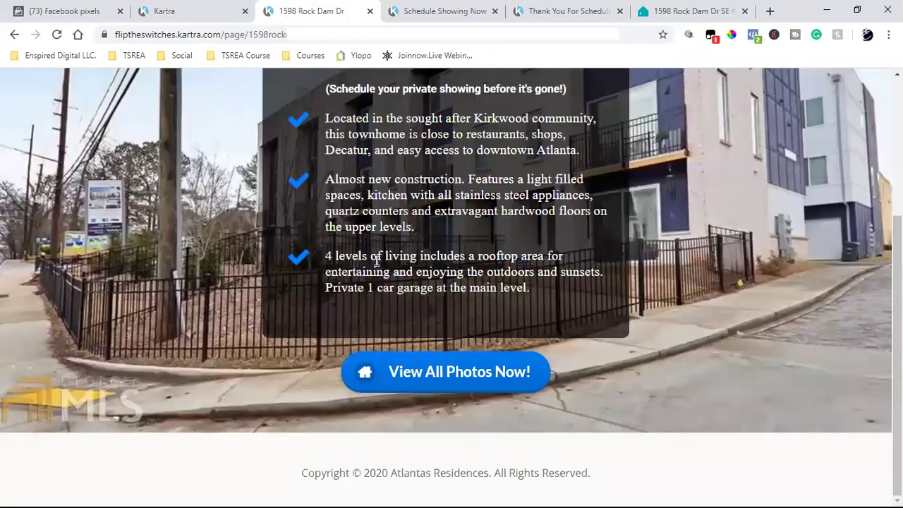
pyautogui.click(369, 369)
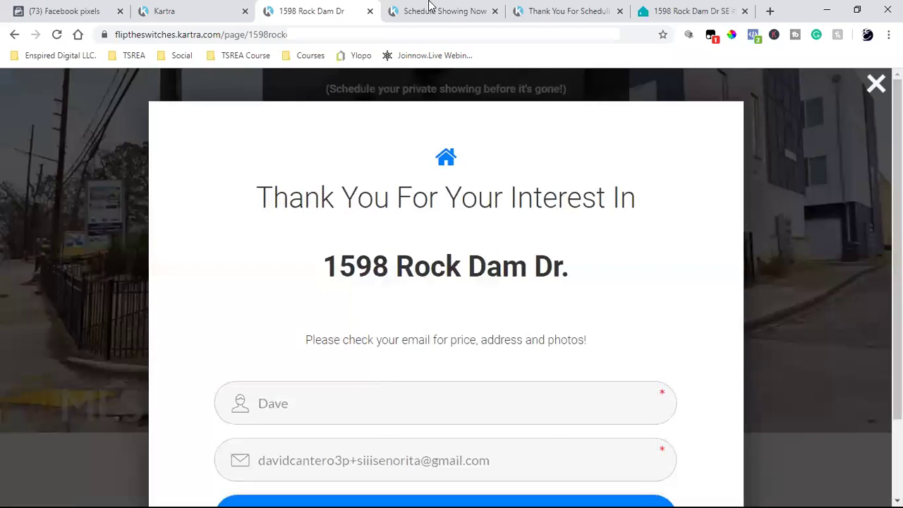
pyautogui.click(421, 7)
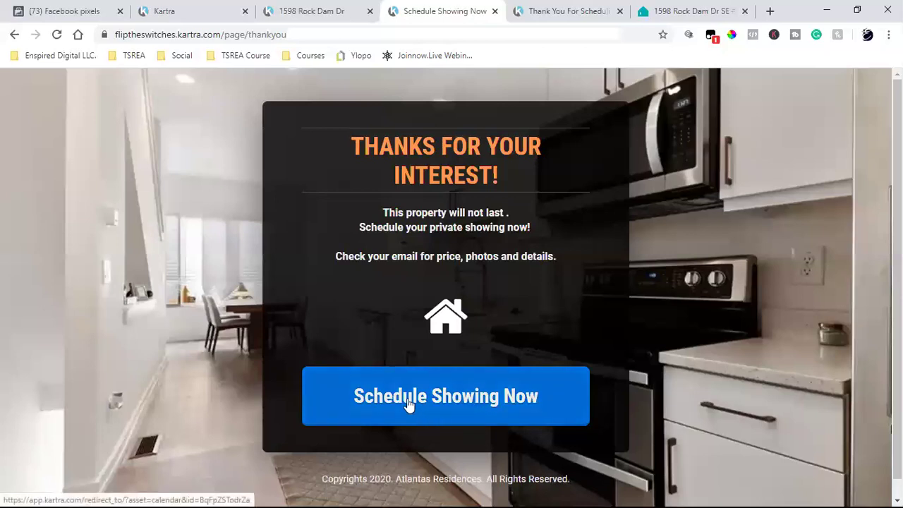
pyautogui.click(530, 5)
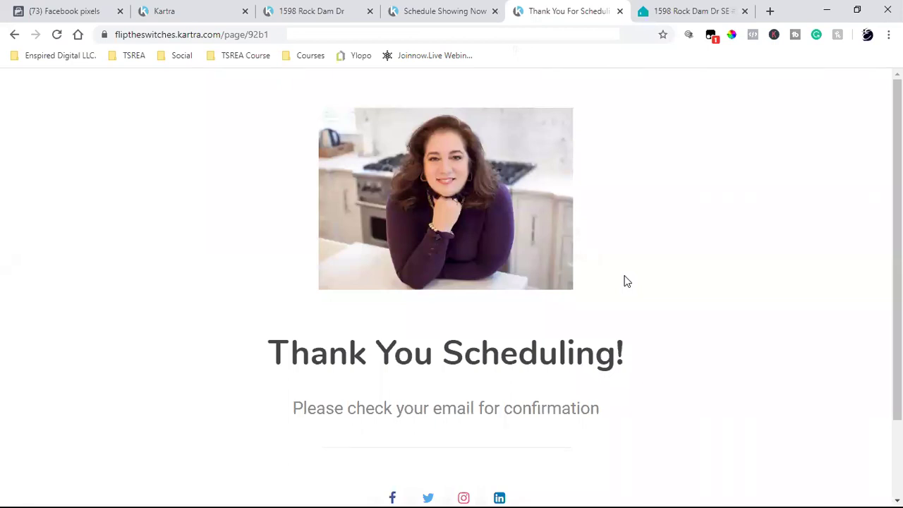
pyautogui.scroll(-3, 627, 281)
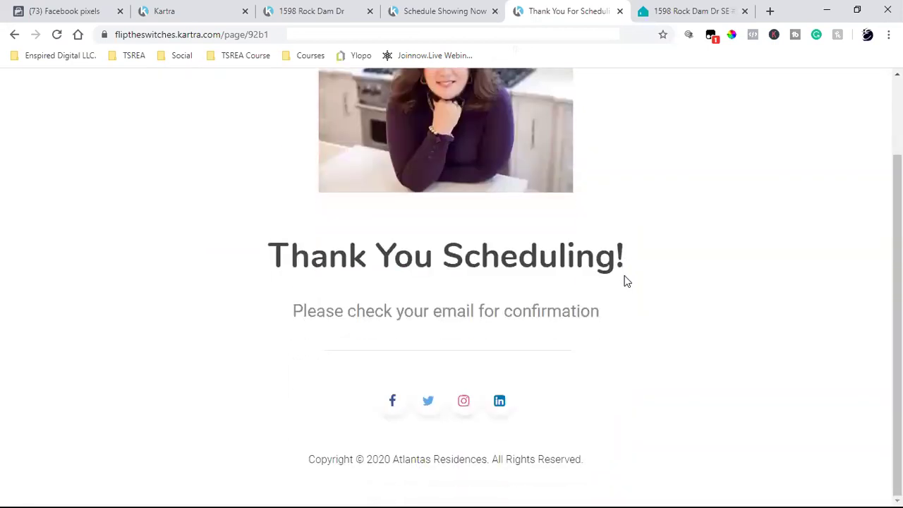
pyautogui.scroll(3, 627, 281)
pyautogui.click(441, 10)
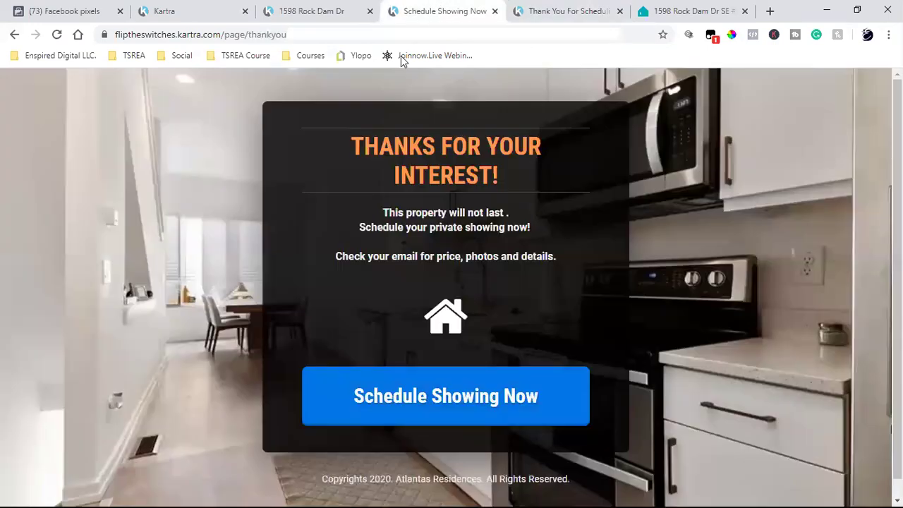
pyautogui.click(473, 415)
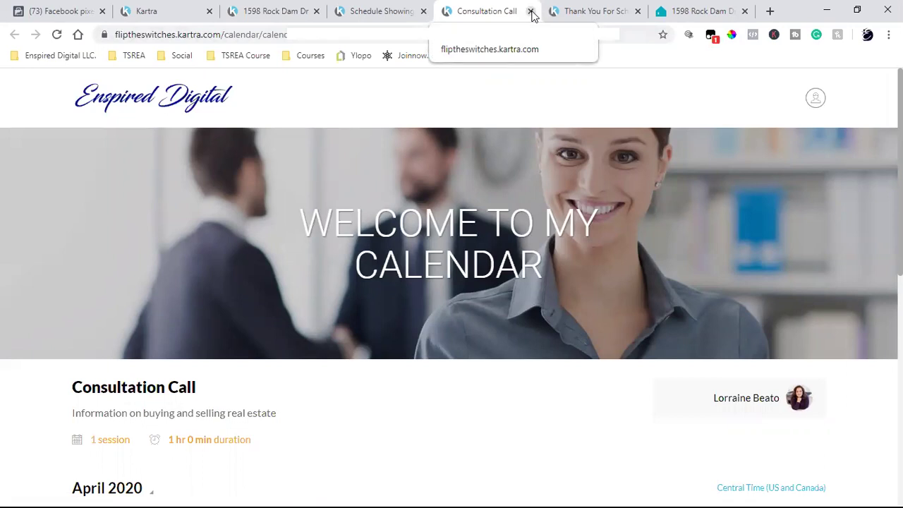
# Close the Consultation Call calendar and review the Thank You Scheduling page
pyautogui.click(532, 12)
pyautogui.click(496, 11)
pyautogui.scroll(-1, 674, 280)
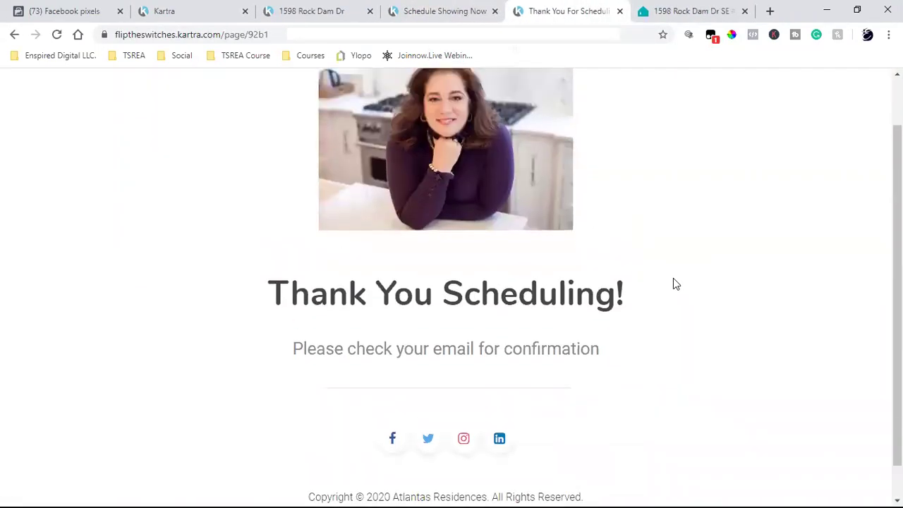
pyautogui.scroll(1, 673, 279)
pyautogui.scroll(-2, 673, 279)
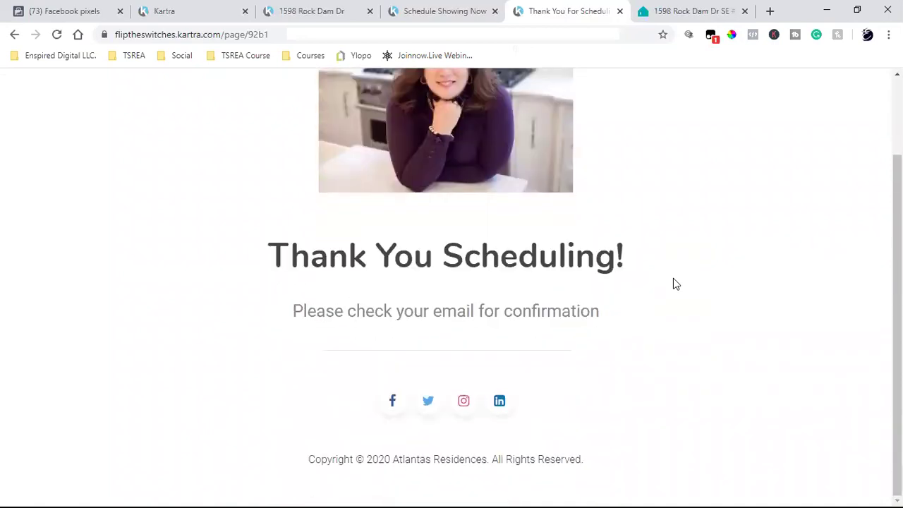
pyautogui.scroll(2, 674, 284)
# Review the listing page, Schedule Showing Now and Thank You Scheduling pages, ending on the Facebook pixels page
pyautogui.click(332, 10)
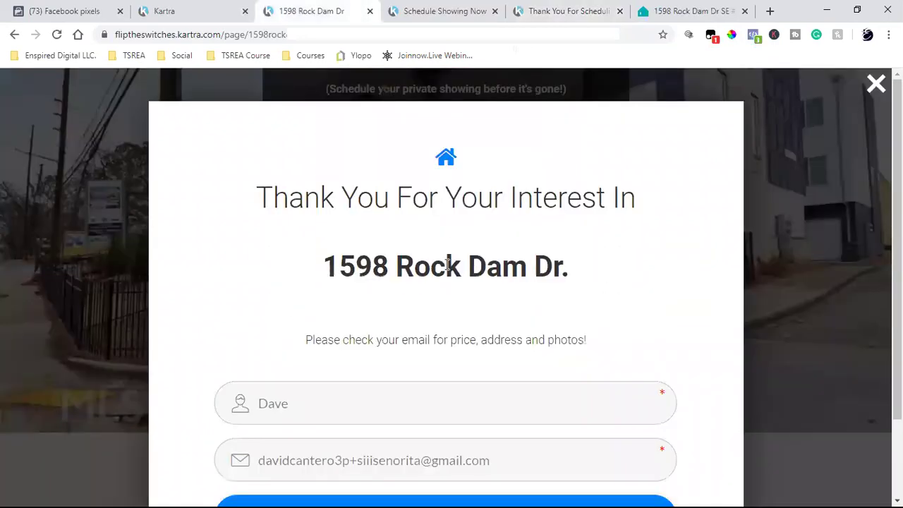
pyautogui.click(815, 176)
pyautogui.click(437, 11)
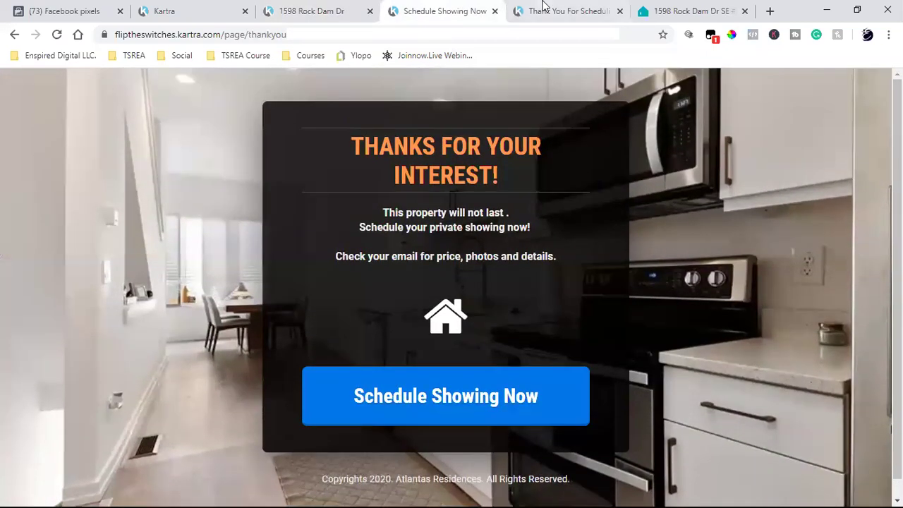
pyautogui.click(543, 7)
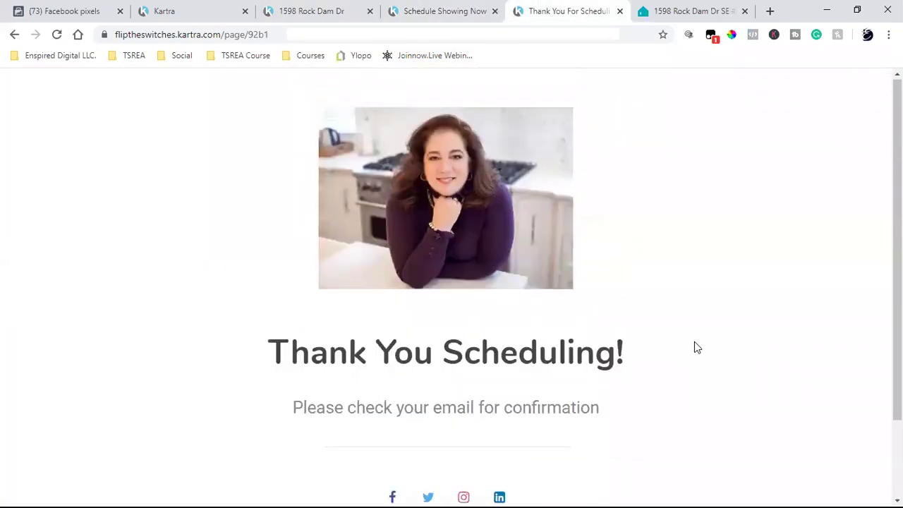
pyautogui.scroll(-1, 696, 347)
pyautogui.scroll(1, 696, 347)
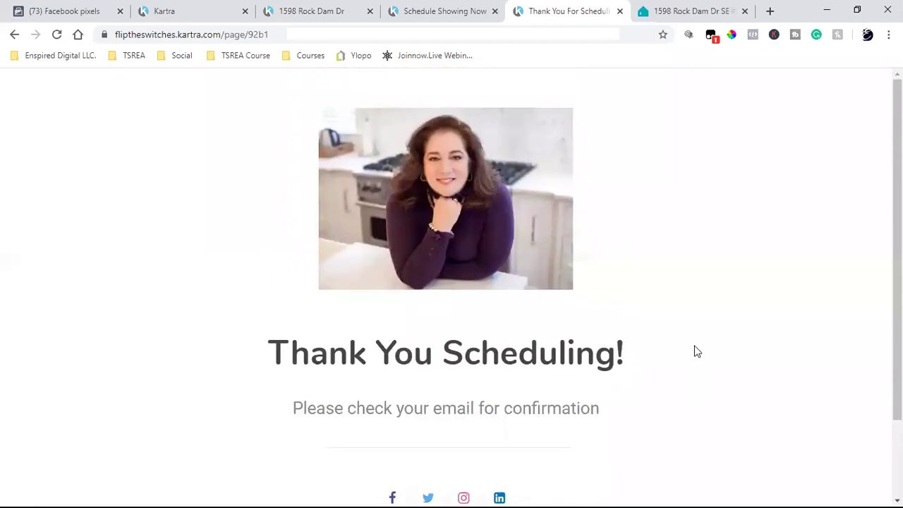
pyautogui.click(54, 15)
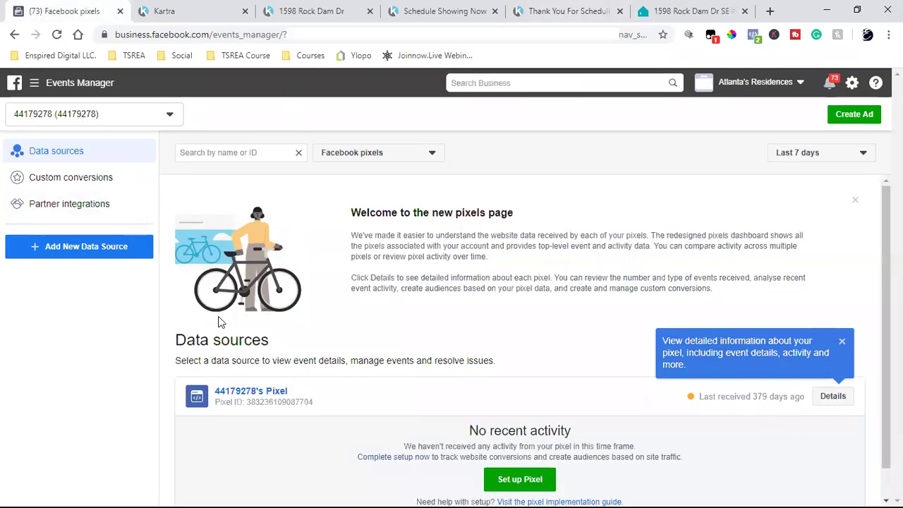
# Open the account pixel's Overview through All tools > Pixels, showing it Inactive, last received 379 days ago
pyautogui.click(34, 82)
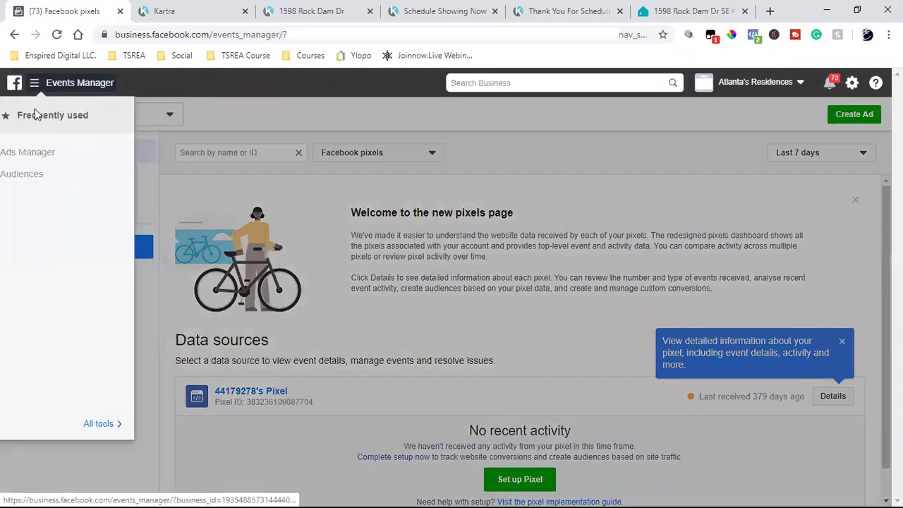
pyautogui.click(98, 426)
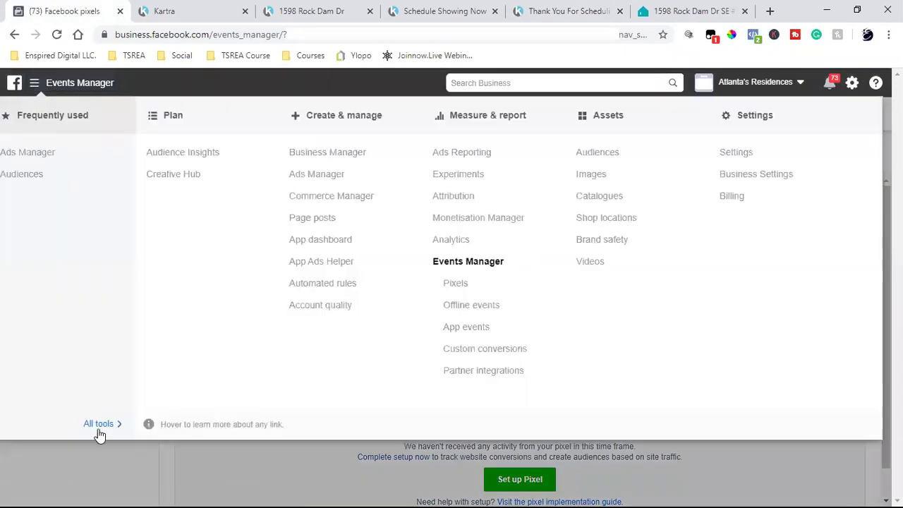
pyautogui.click(459, 283)
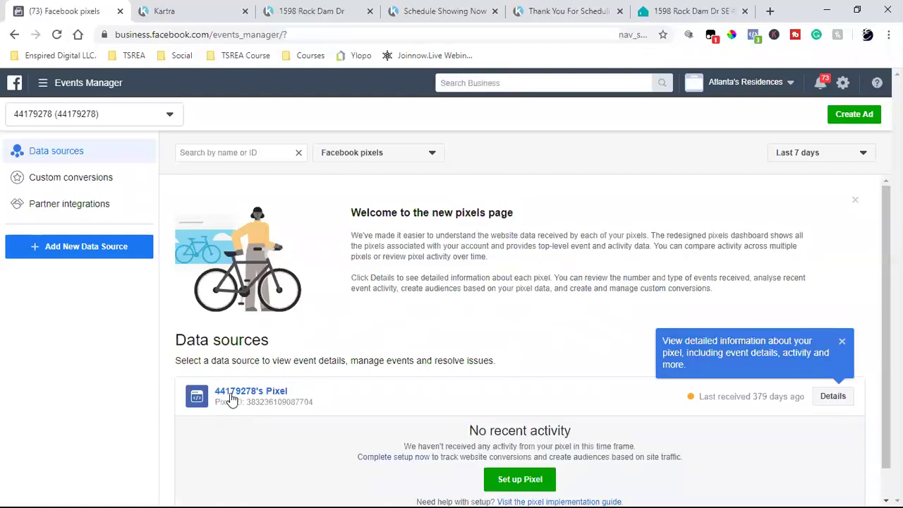
pyautogui.click(243, 398)
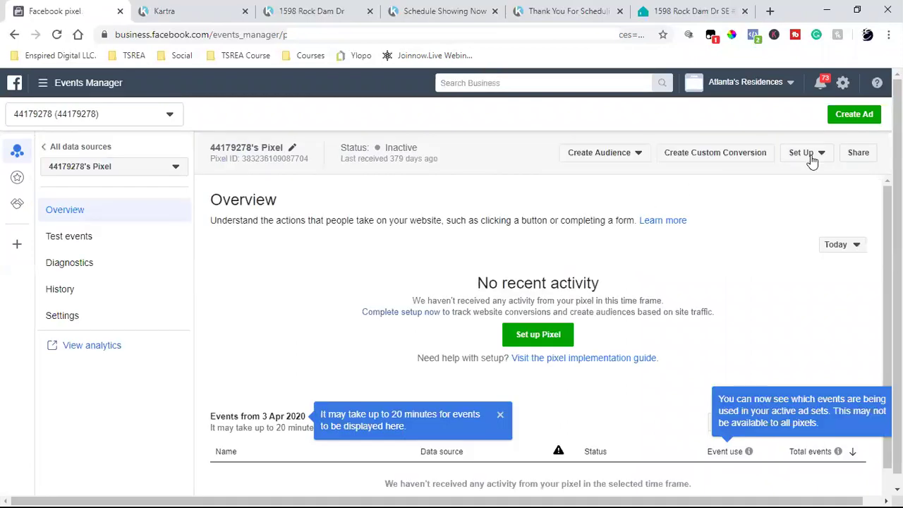
# Copy the pixel base code through Set Up > Install Pixel's manual option, then go back to Kartra
pyautogui.click(812, 160)
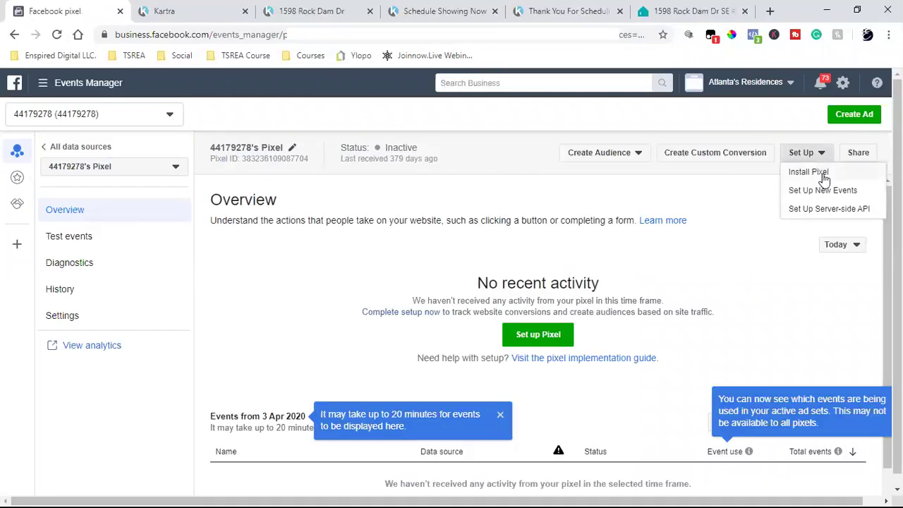
pyautogui.click(823, 176)
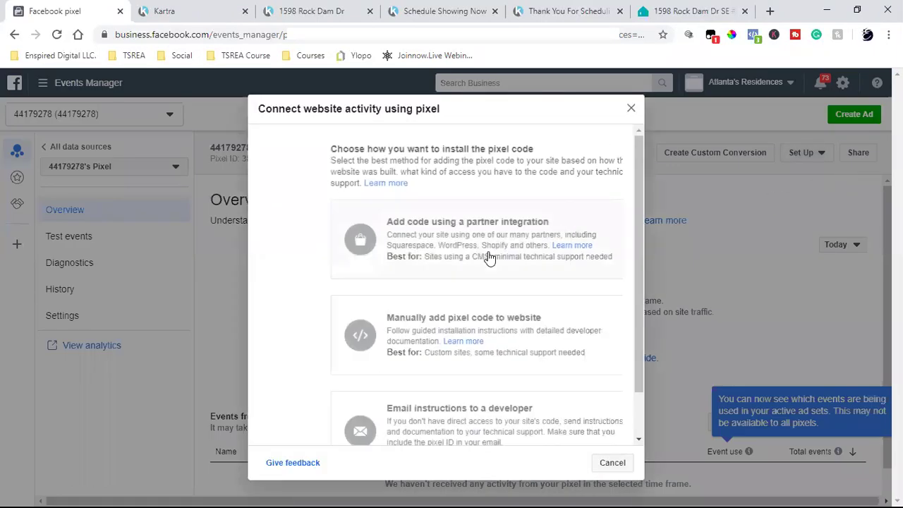
pyautogui.click(362, 321)
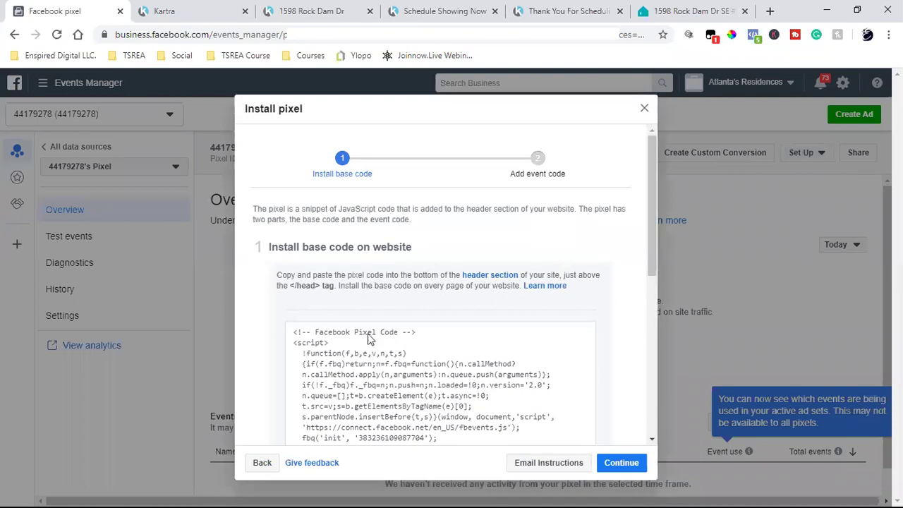
pyautogui.click(409, 377)
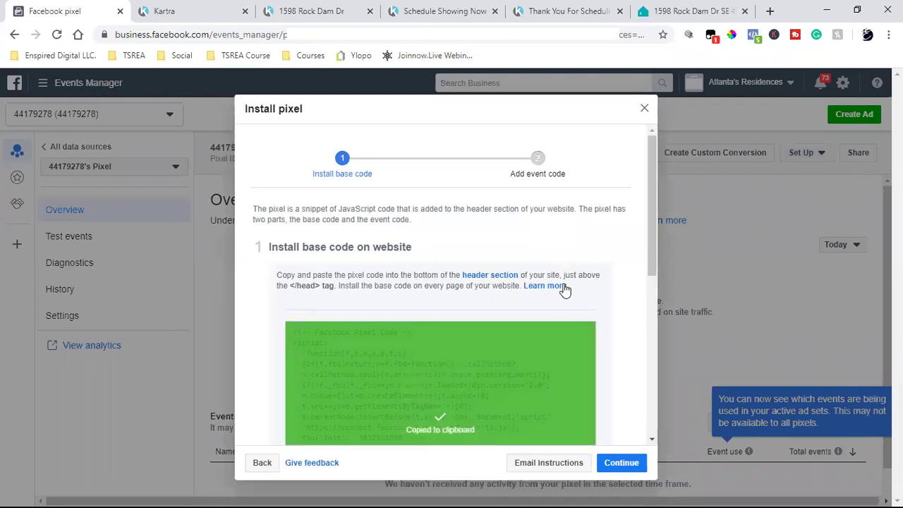
pyautogui.scroll(-3, 594, 248)
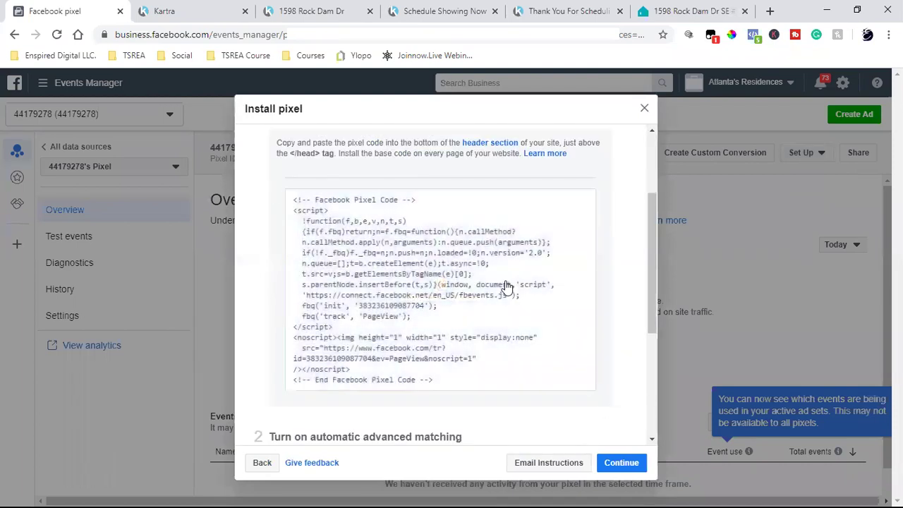
pyautogui.click(204, 10)
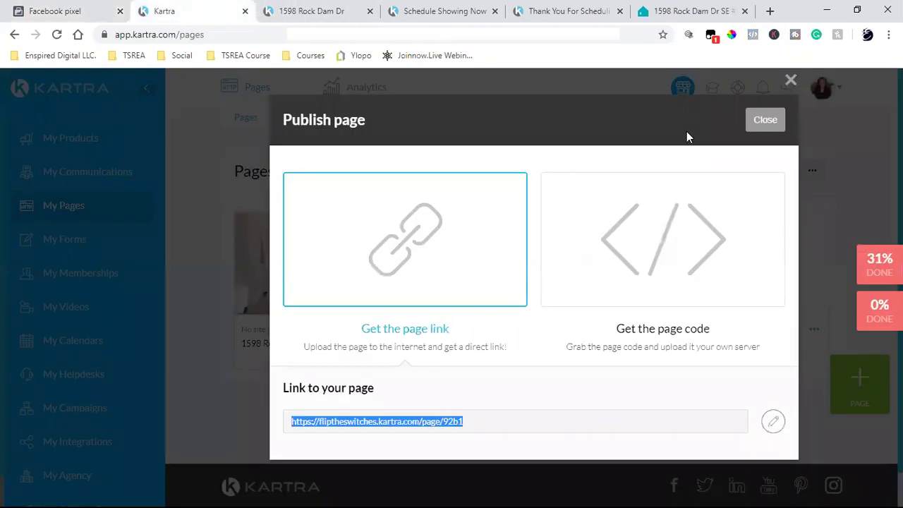
pyautogui.click(757, 124)
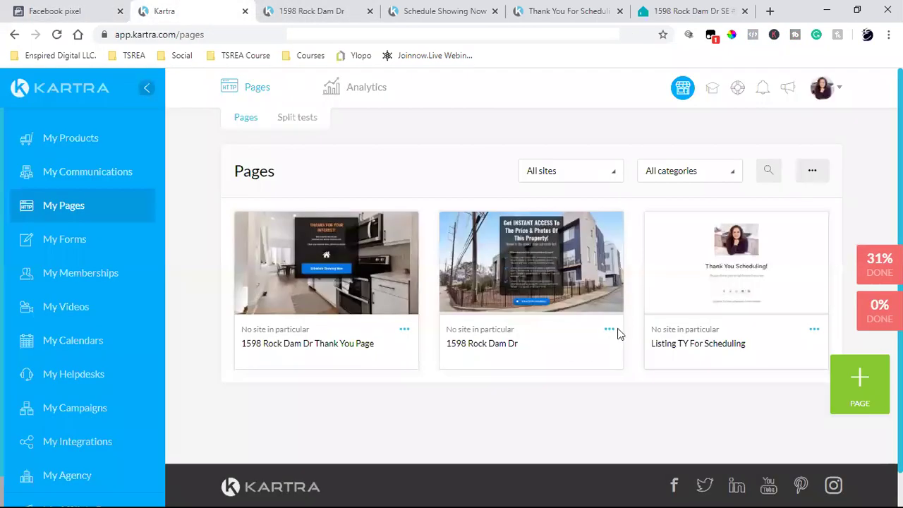
pyautogui.click(608, 331)
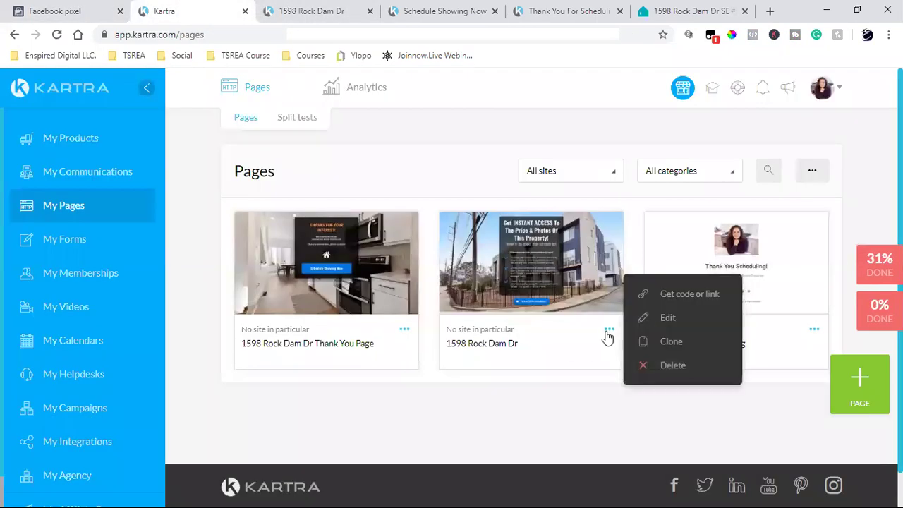
pyautogui.click(680, 316)
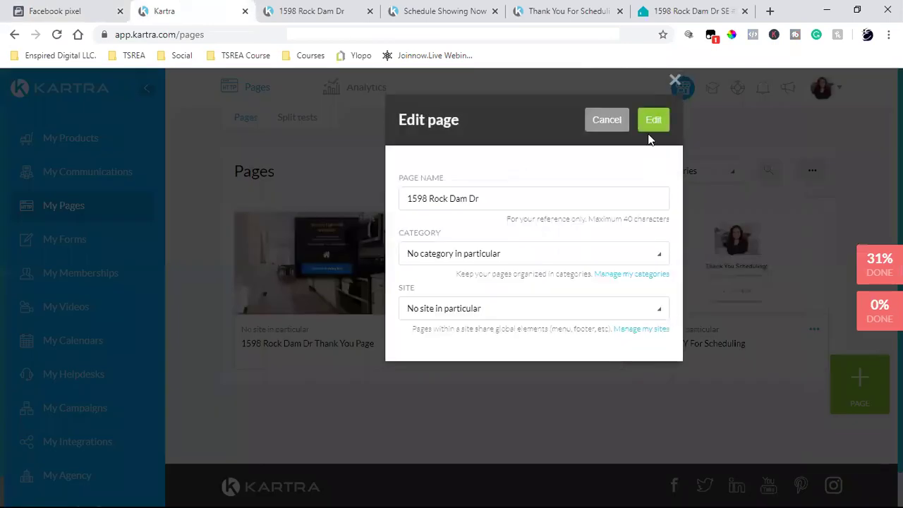
pyautogui.click(651, 122)
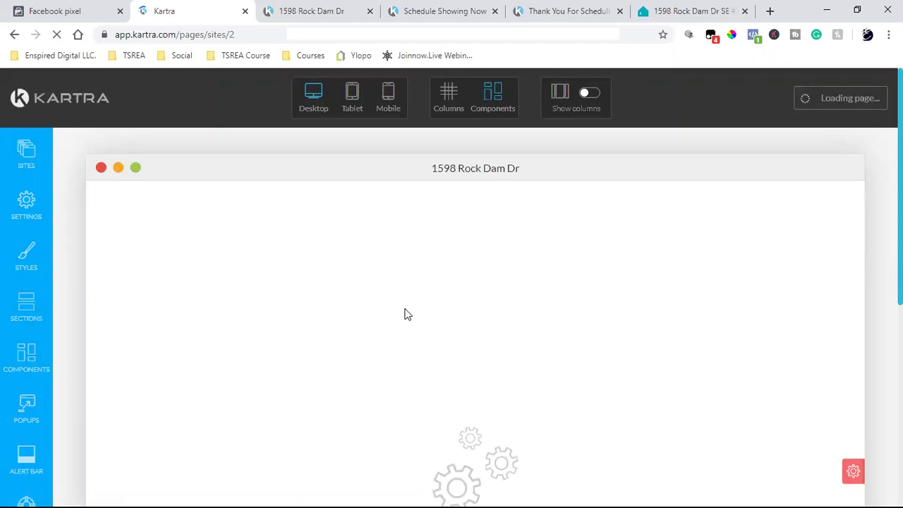
# Swap the old Facebook Ads tracking code for the pasted pixel base code, apply, and save the page
pyautogui.click(21, 211)
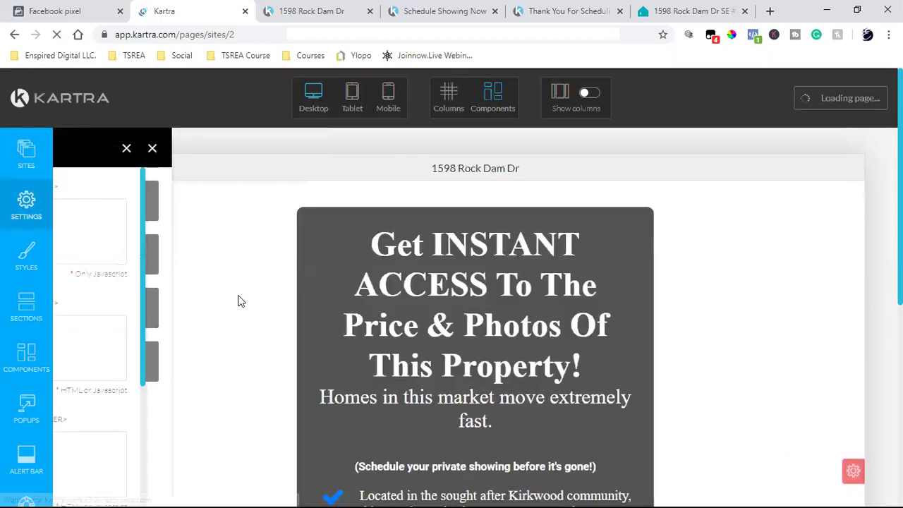
pyautogui.scroll(-3, 196, 317)
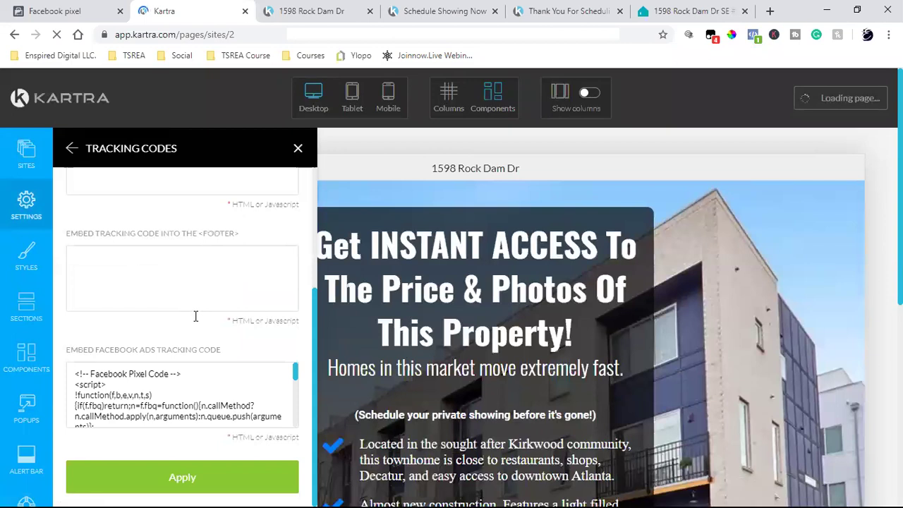
pyautogui.tripleClick(111, 355)
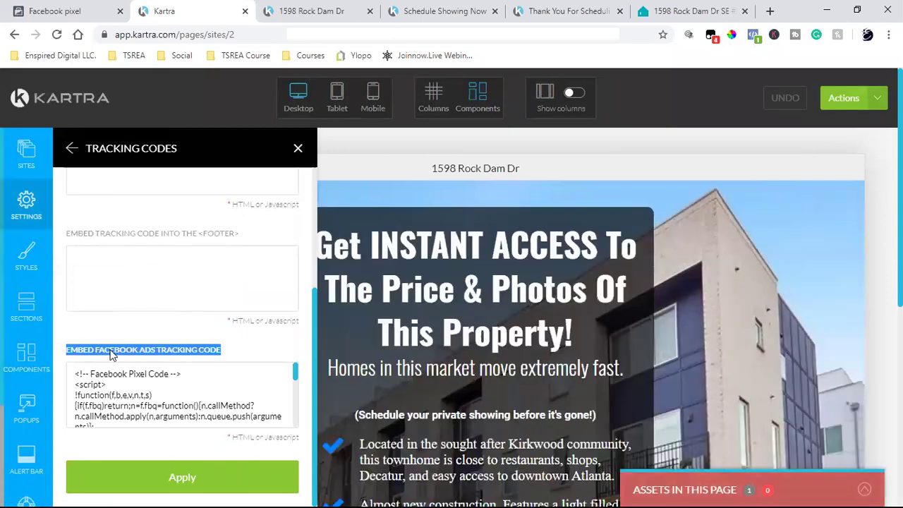
pyautogui.click(163, 383)
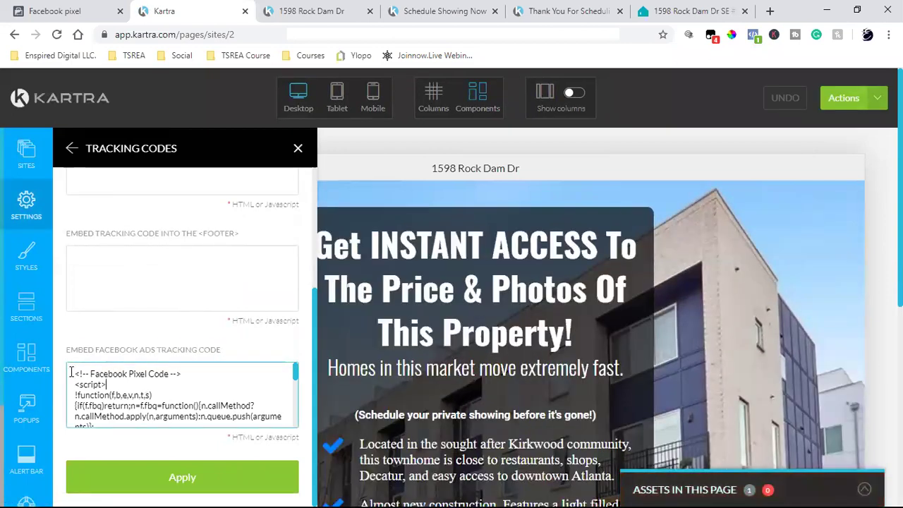
pyautogui.moveTo(71, 372); pyautogui.dragTo(219, 445)
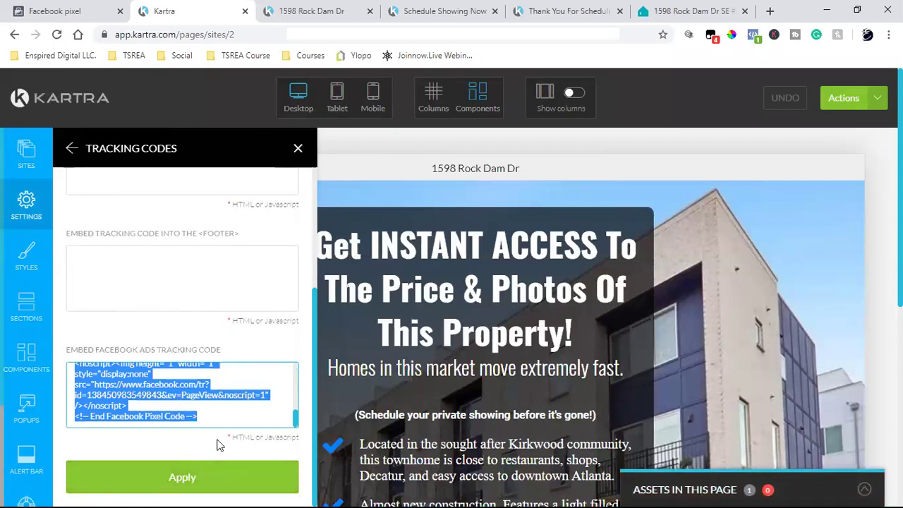
pyautogui.press('BackSpace')
pyautogui.hotkey('ctrl', 'v')
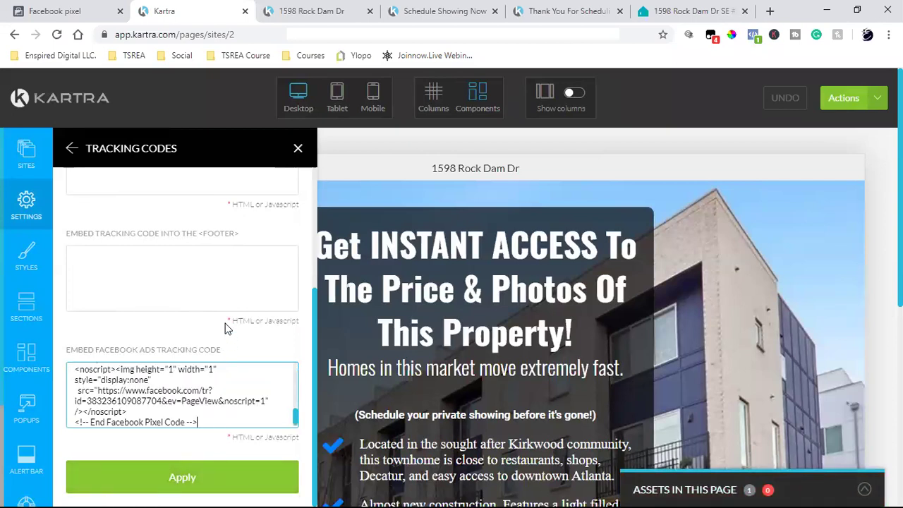
pyautogui.click(179, 479)
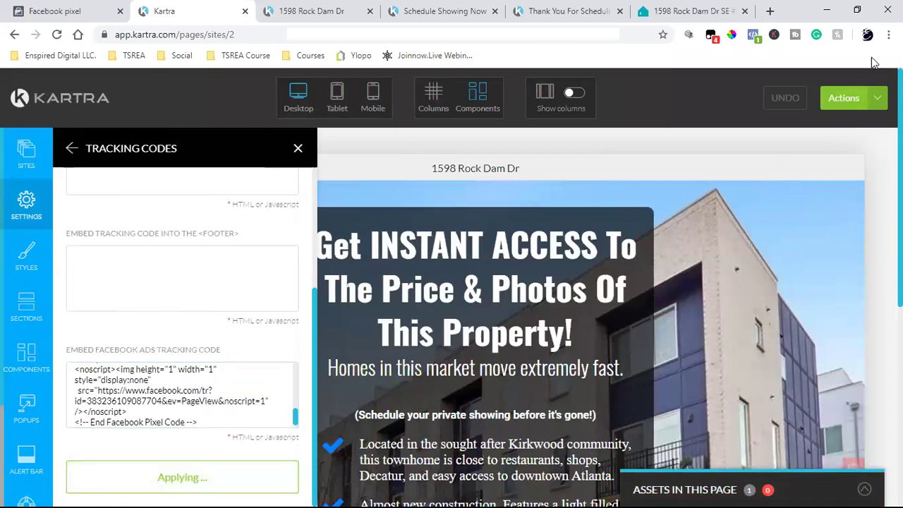
pyautogui.click(871, 101)
pyautogui.click(803, 161)
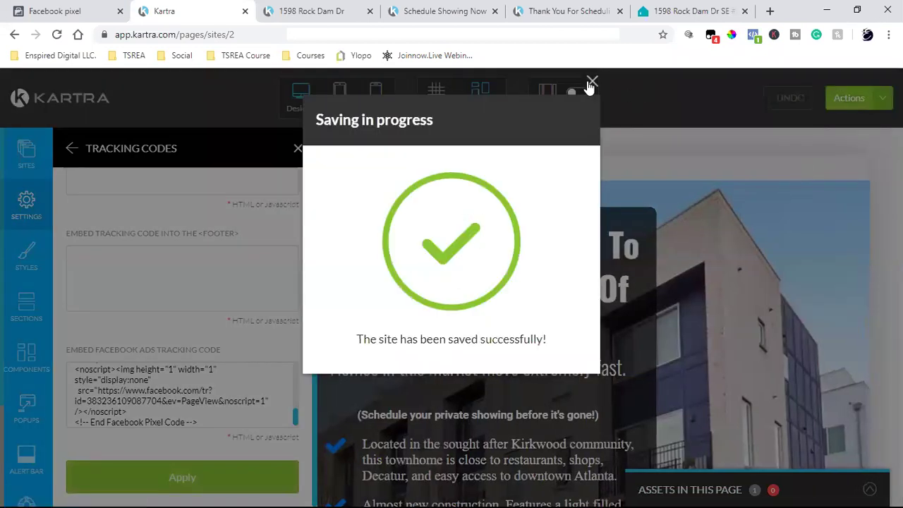
pyautogui.click(591, 84)
pyautogui.click(875, 103)
pyautogui.click(799, 209)
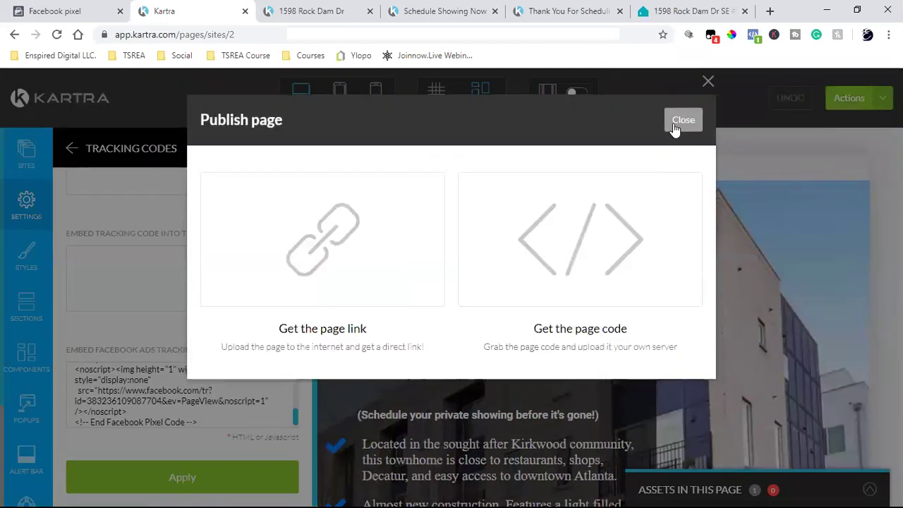
pyautogui.click(675, 124)
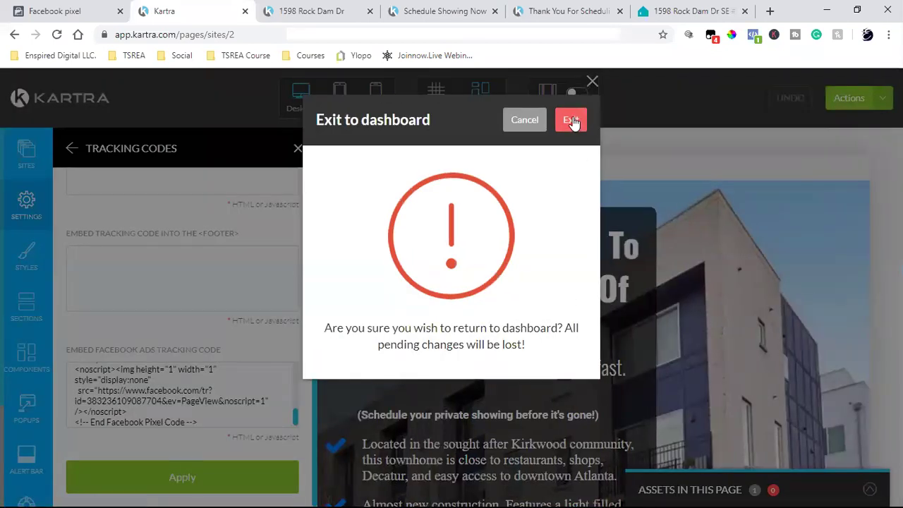
pyautogui.click(571, 120)
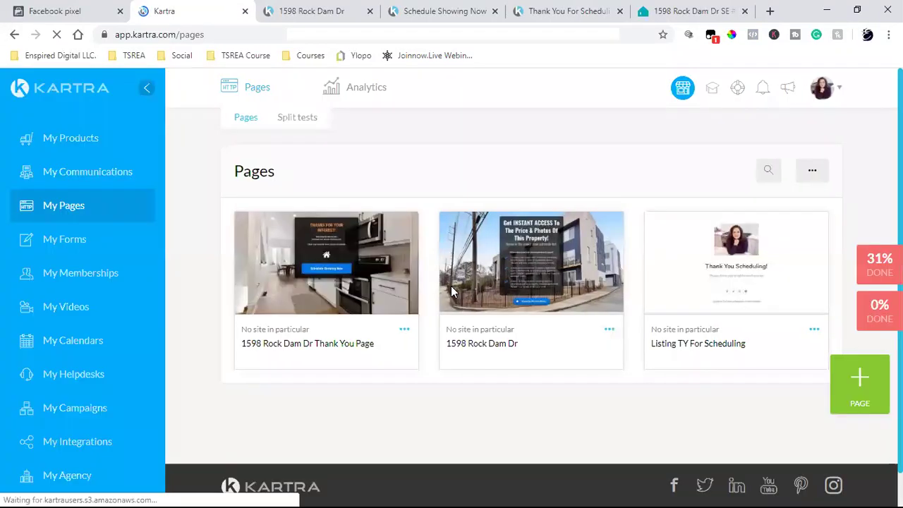
pyautogui.click(403, 330)
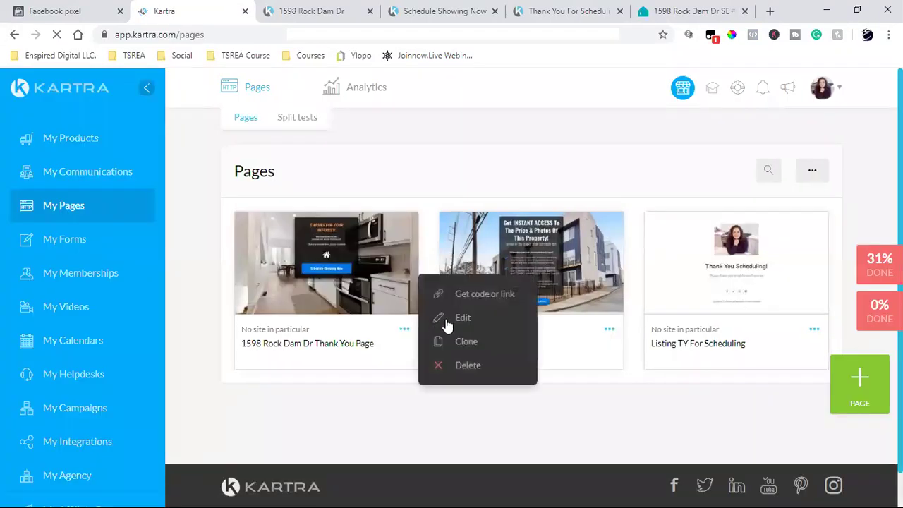
pyautogui.click(447, 319)
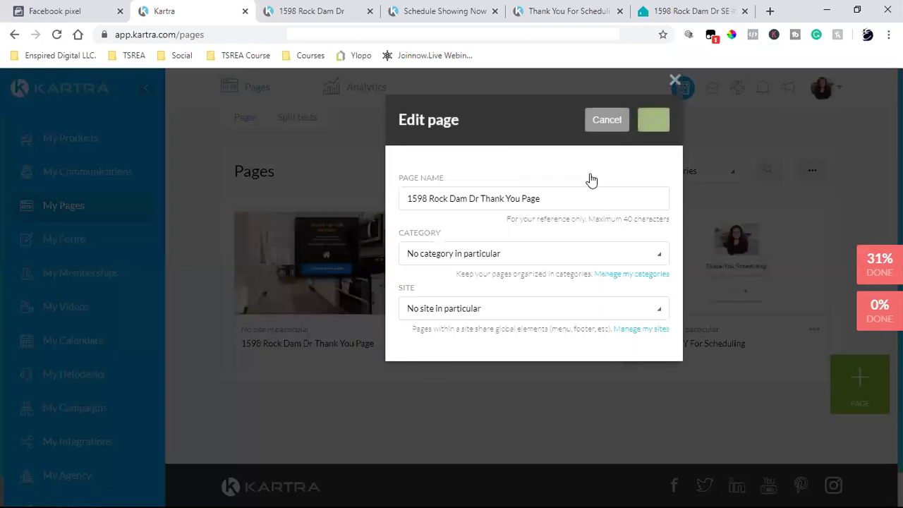
pyautogui.click(654, 122)
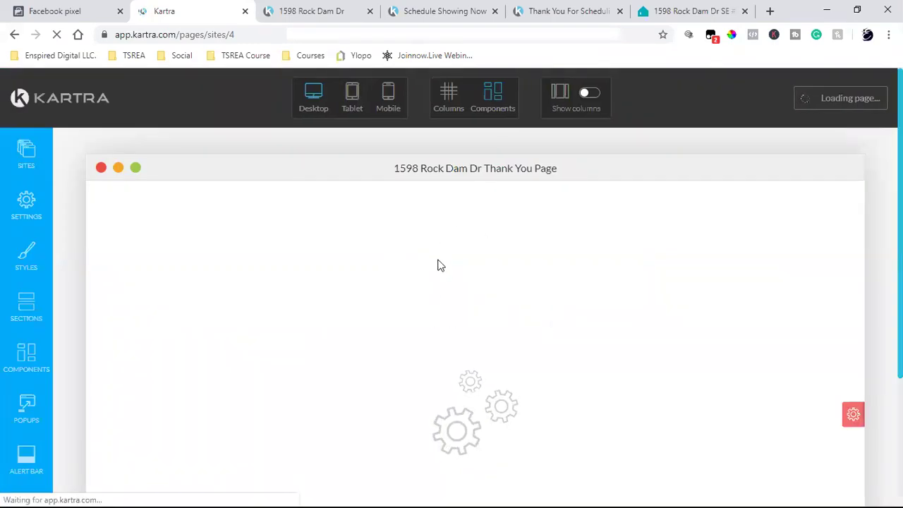
# Open the thank-you page's Tracking Code settings and select the empty Facebook Ads field
pyautogui.click(25, 205)
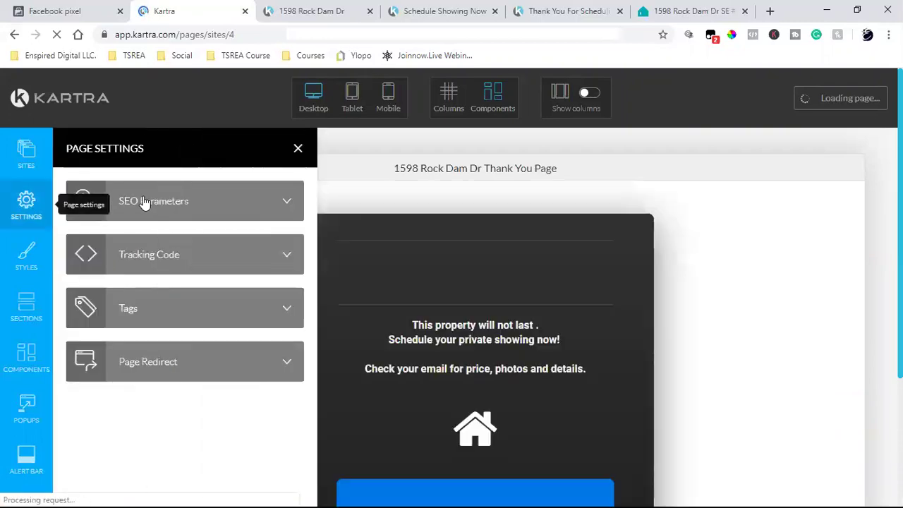
pyautogui.click(145, 202)
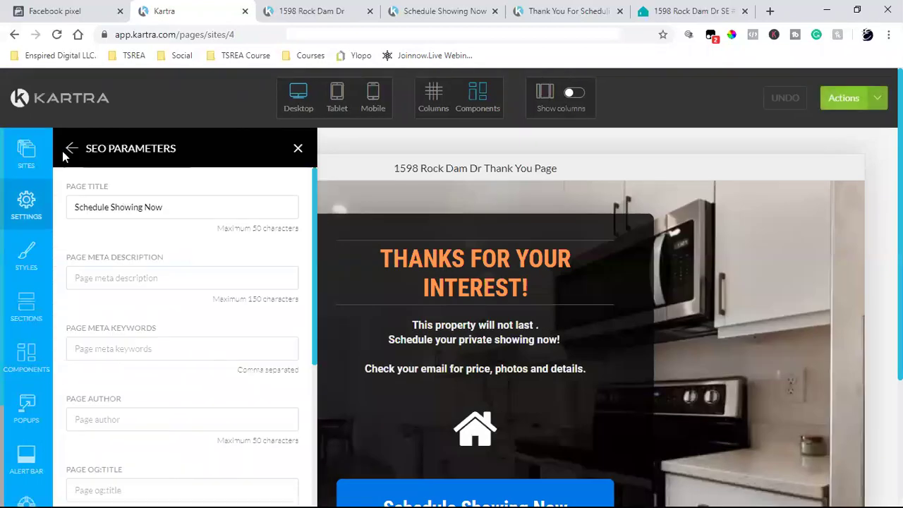
pyautogui.click(70, 148)
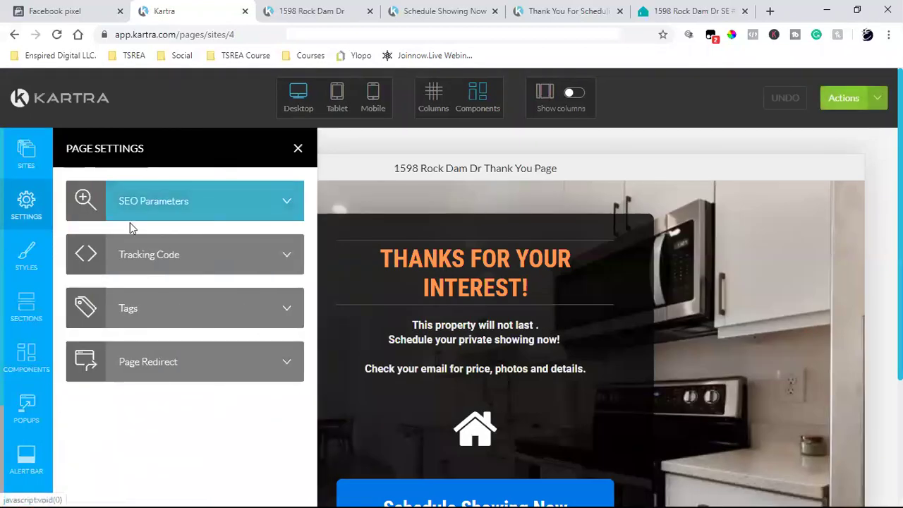
pyautogui.click(193, 254)
pyautogui.scroll(-3, 190, 287)
pyautogui.click(169, 374)
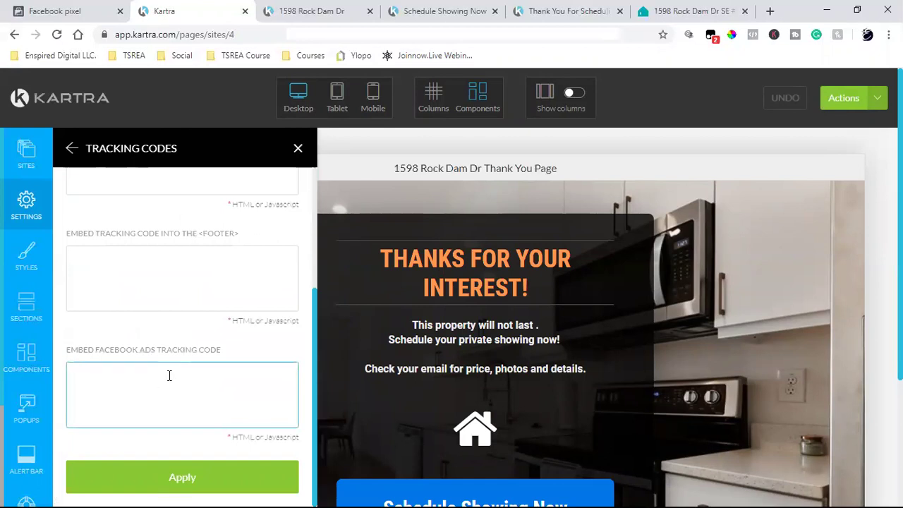
# Confirm with Pixel Helper that the live thank-you page has no Facebook pixel yet
pyautogui.click(446, 10)
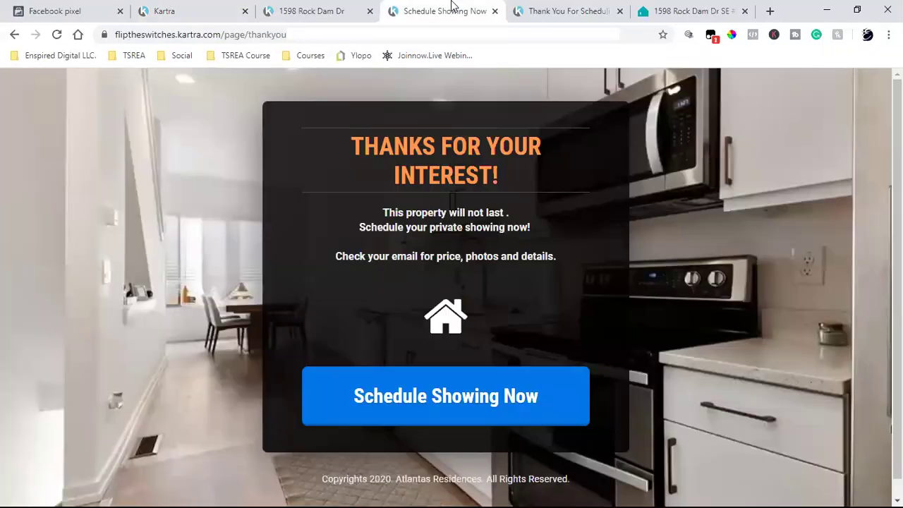
pyautogui.click(753, 35)
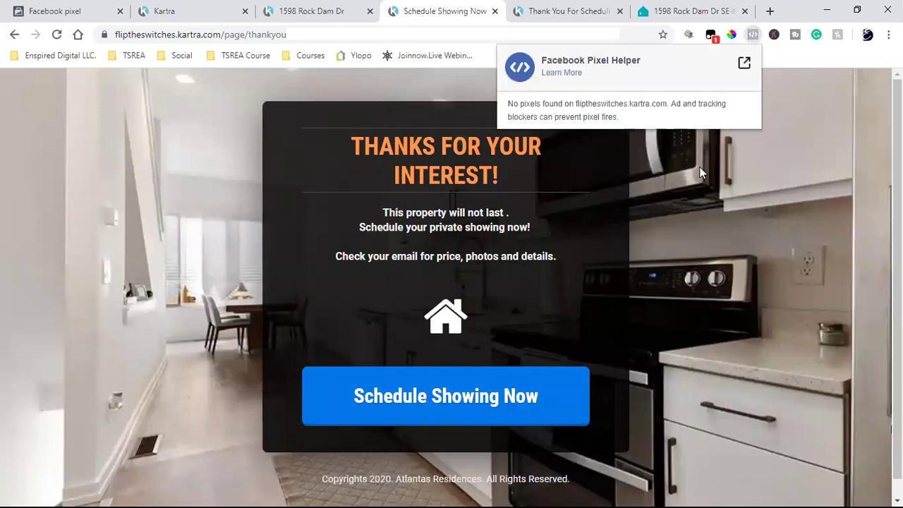
pyautogui.click(429, 157)
pyautogui.click(189, 10)
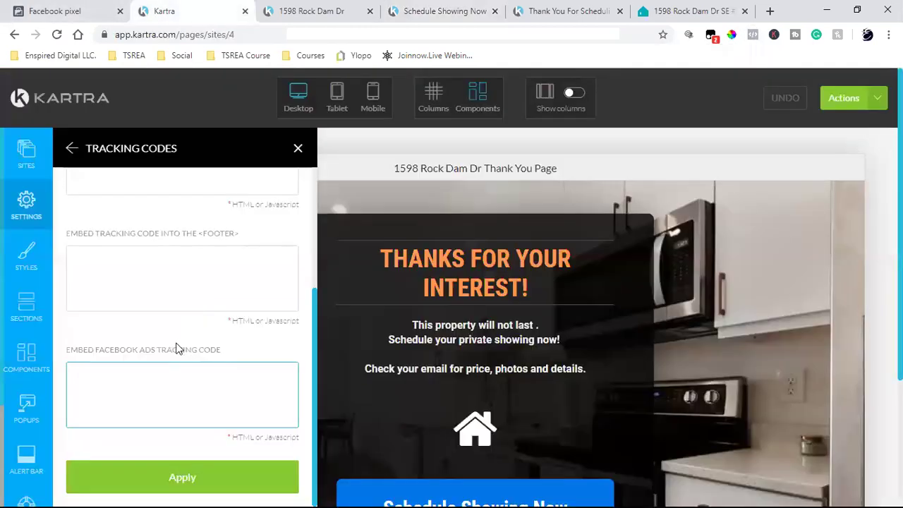
# Paste the pixel base code into the Facebook Ads tracking field, apply it, and save progress
pyautogui.hotkey('ctrl', 'v')
pyautogui.click(164, 479)
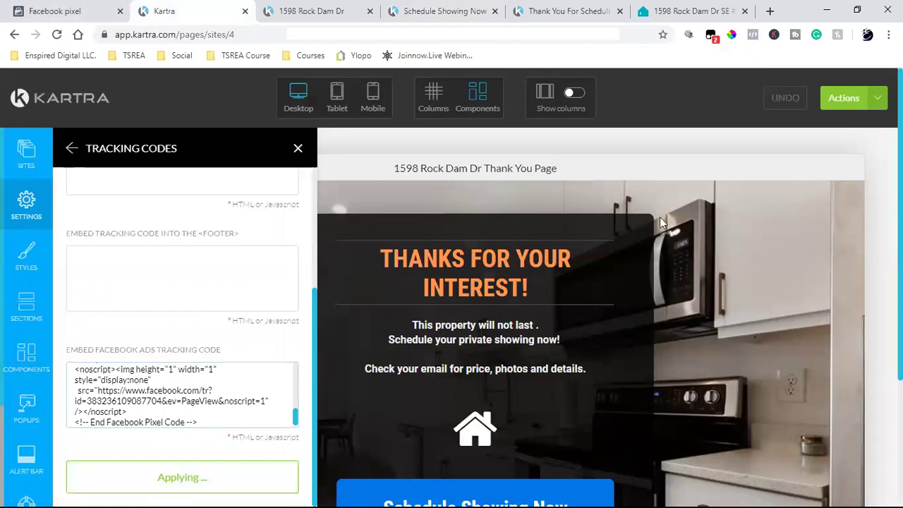
pyautogui.click(875, 97)
pyautogui.click(834, 153)
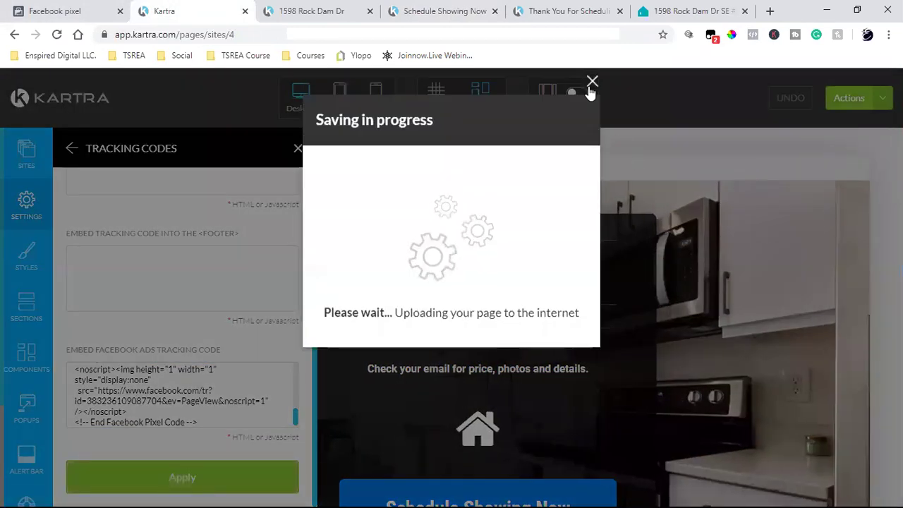
pyautogui.click(593, 83)
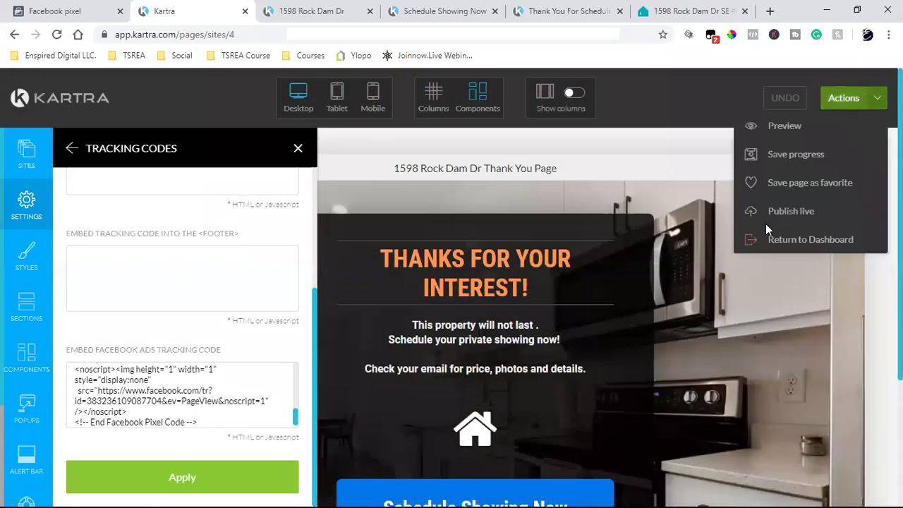
# Publish the thank-you page live and exit the builder back to the Pages dashboard
pyautogui.click(879, 98)
pyautogui.click(789, 212)
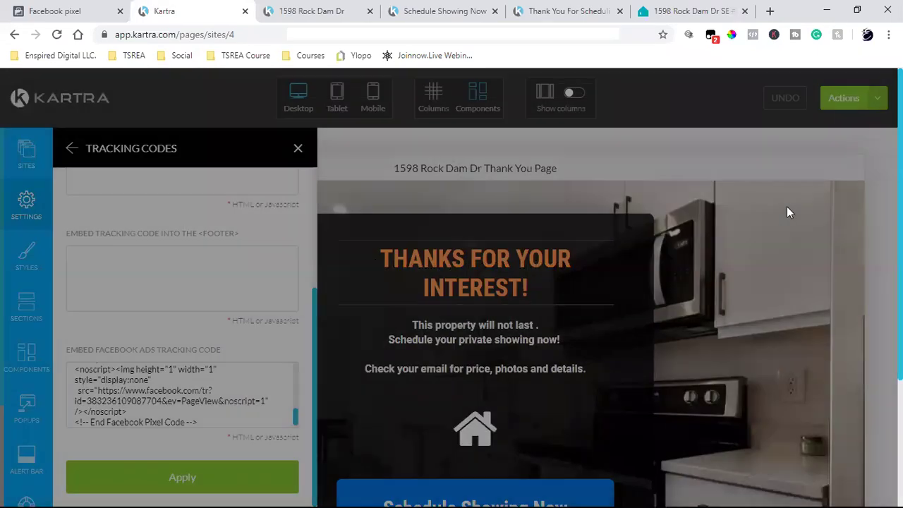
pyautogui.click(682, 109)
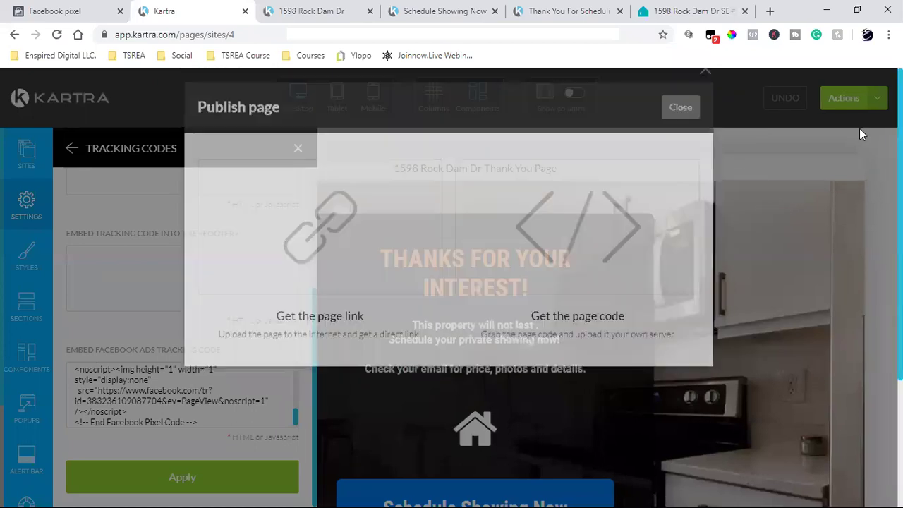
pyautogui.click(875, 100)
pyautogui.click(812, 233)
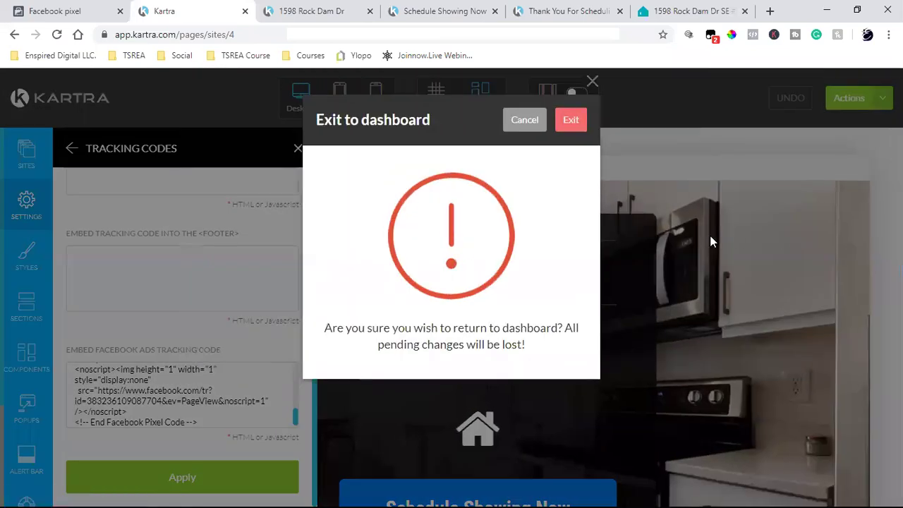
pyautogui.click(577, 124)
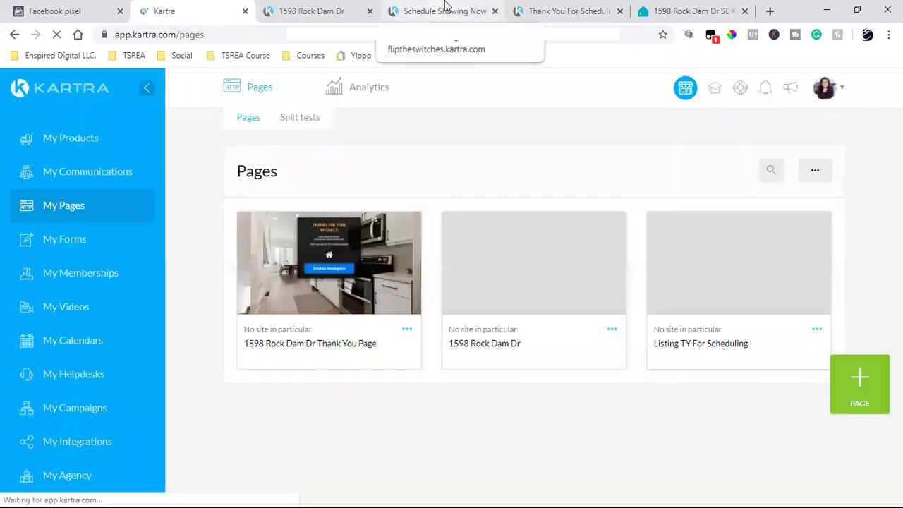
# Reload the live thank-you page and verify Pixel Helper shows a PageView, then return to Facebook
pyautogui.click(445, 10)
pyautogui.click(752, 35)
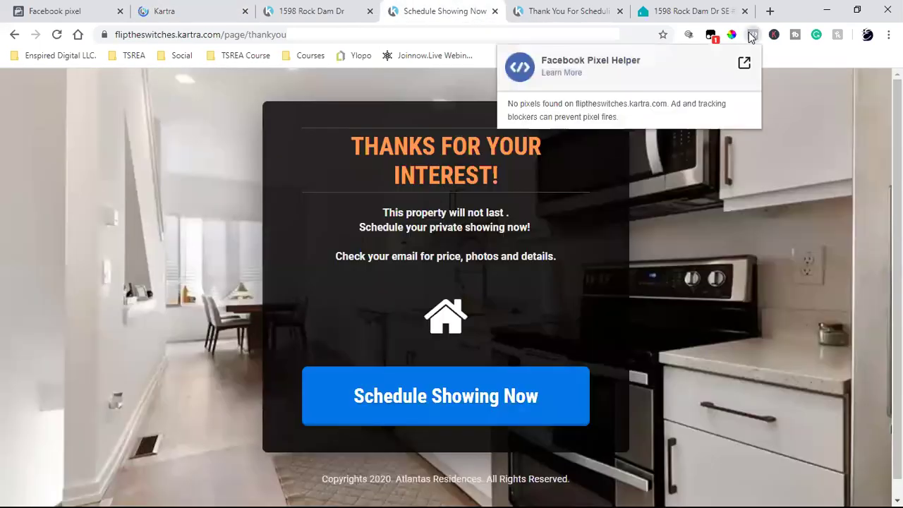
pyautogui.click(740, 178)
pyautogui.click(57, 35)
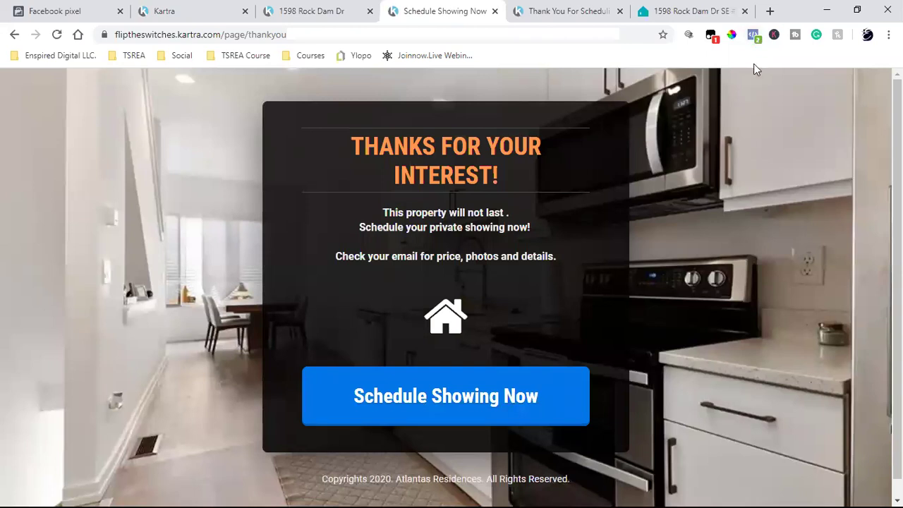
pyautogui.click(754, 35)
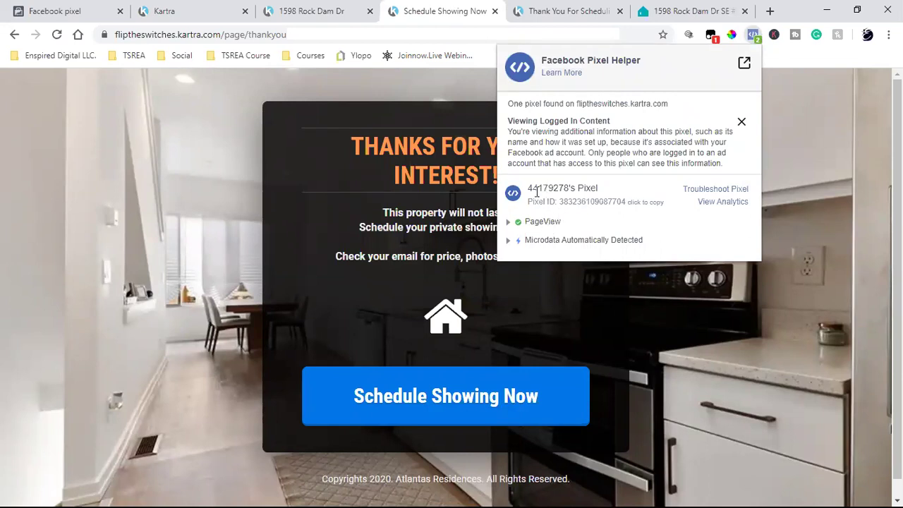
pyautogui.click(55, 8)
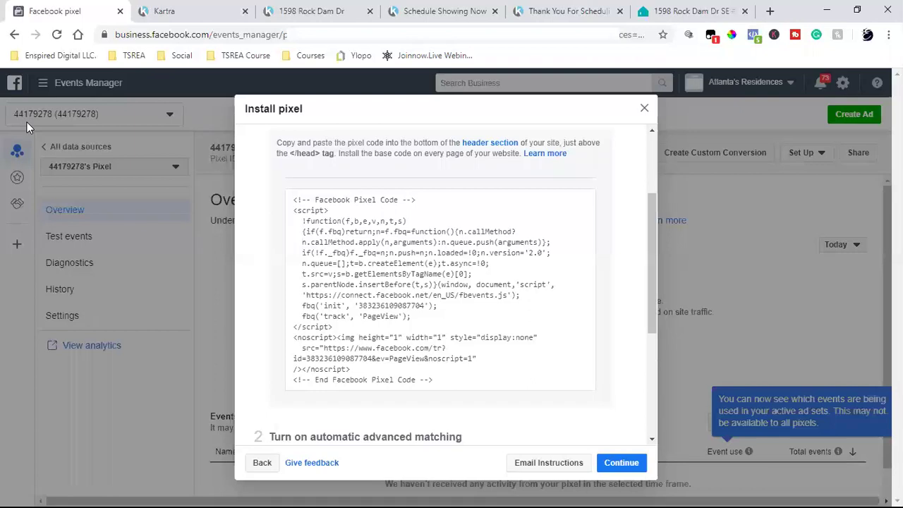
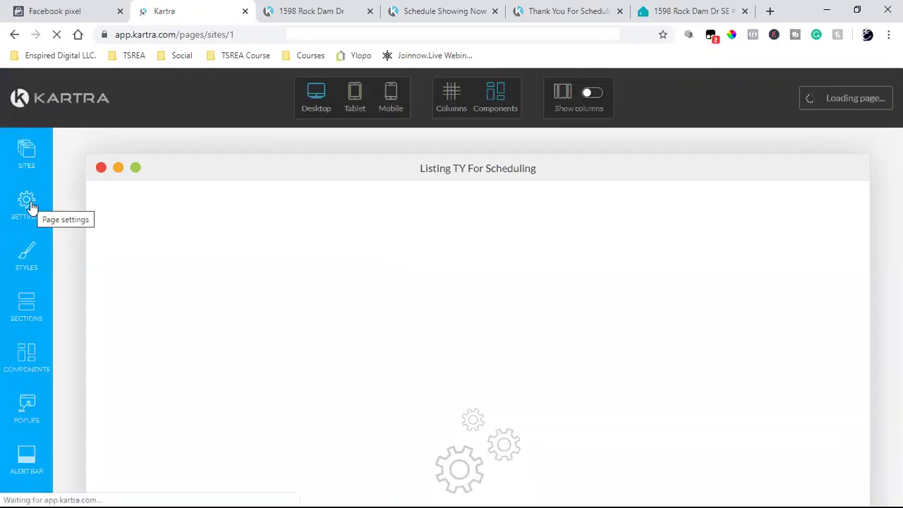
# Paste the Facebook pixel base code into the page's Embed Facebook Ads Tracking Code field and apply it
pyautogui.click(28, 205)
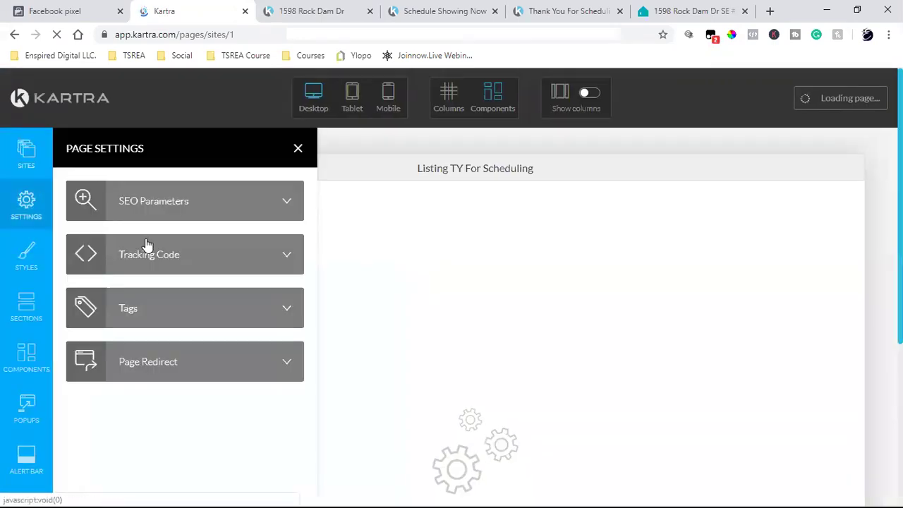
pyautogui.click(237, 255)
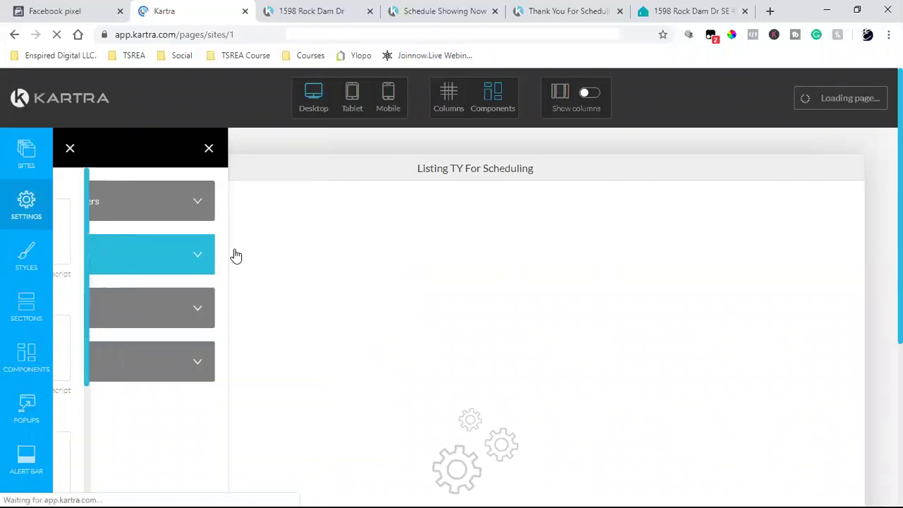
pyautogui.scroll(-3, 185, 282)
pyautogui.click(161, 374)
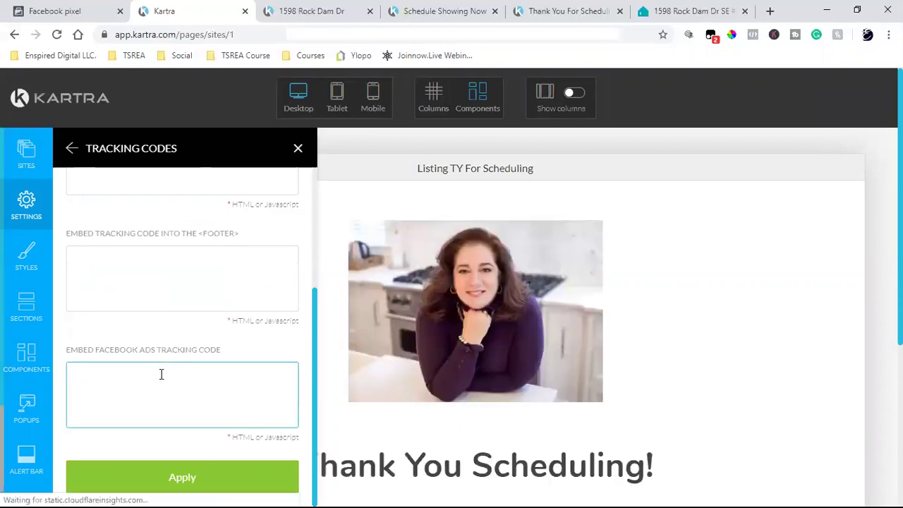
pyautogui.hotkey('ctrl', 'v')
pyautogui.click(161, 478)
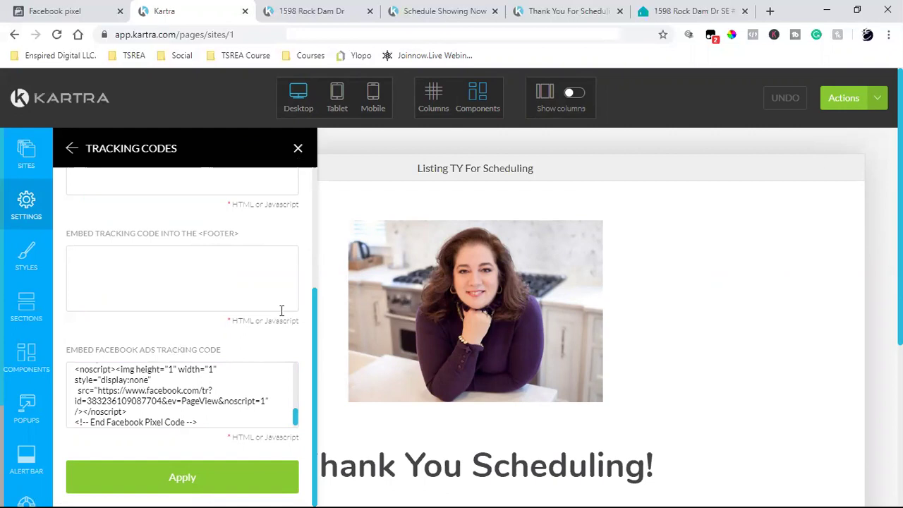
pyautogui.click(83, 8)
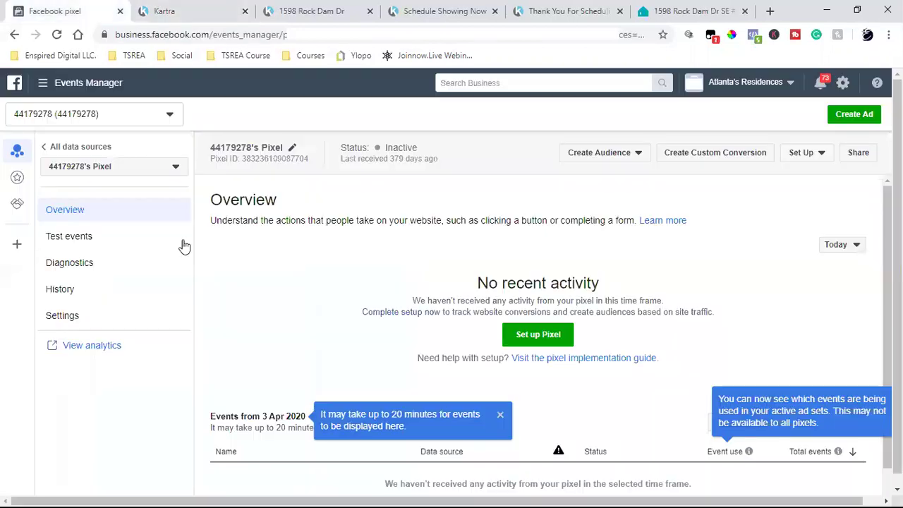
# Start a manual pixel install with manually added event code for the Property business category
pyautogui.click(807, 156)
pyautogui.click(824, 175)
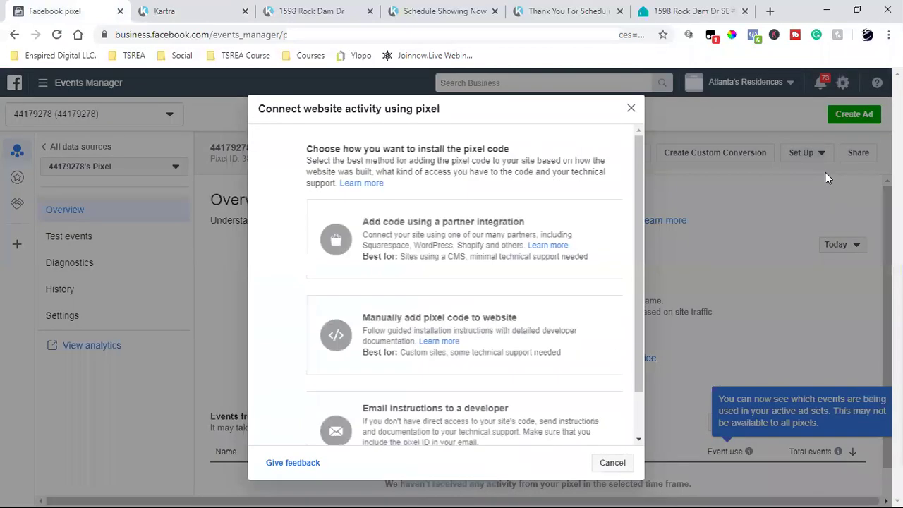
pyautogui.click(349, 330)
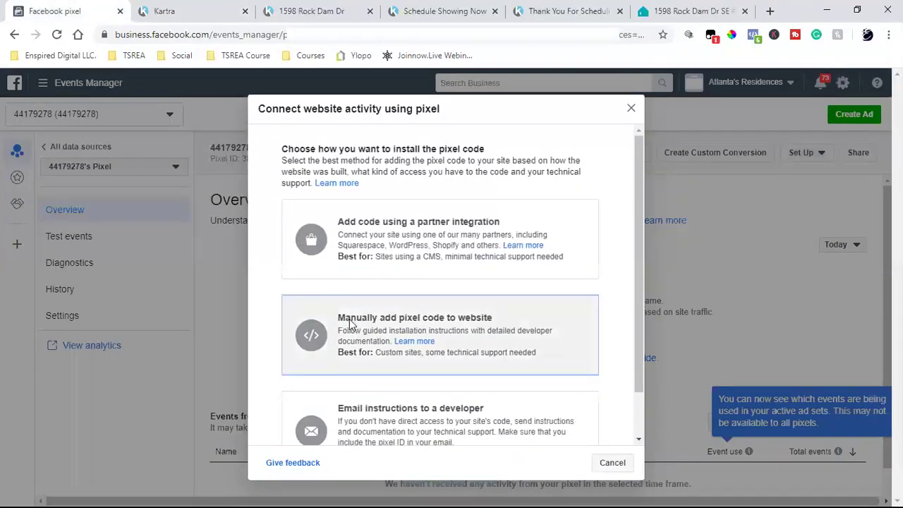
pyautogui.scroll(-10, 568, 387)
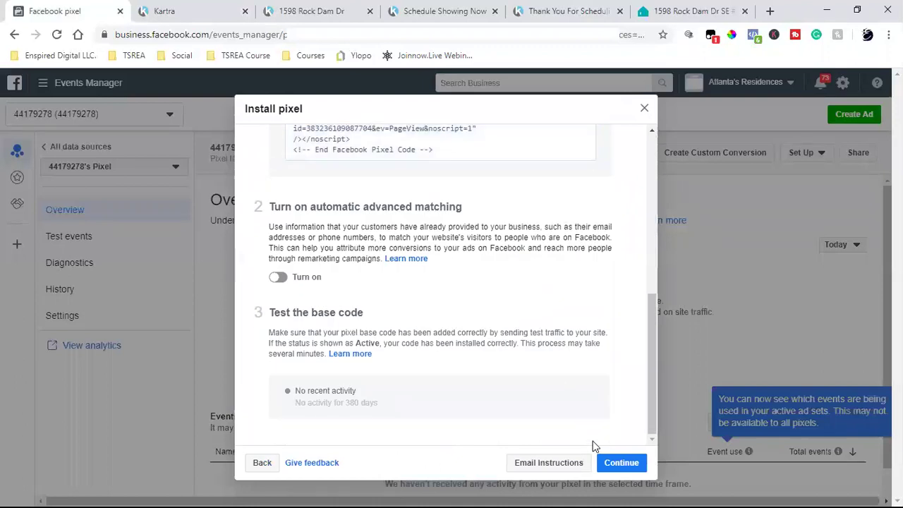
pyautogui.click(616, 465)
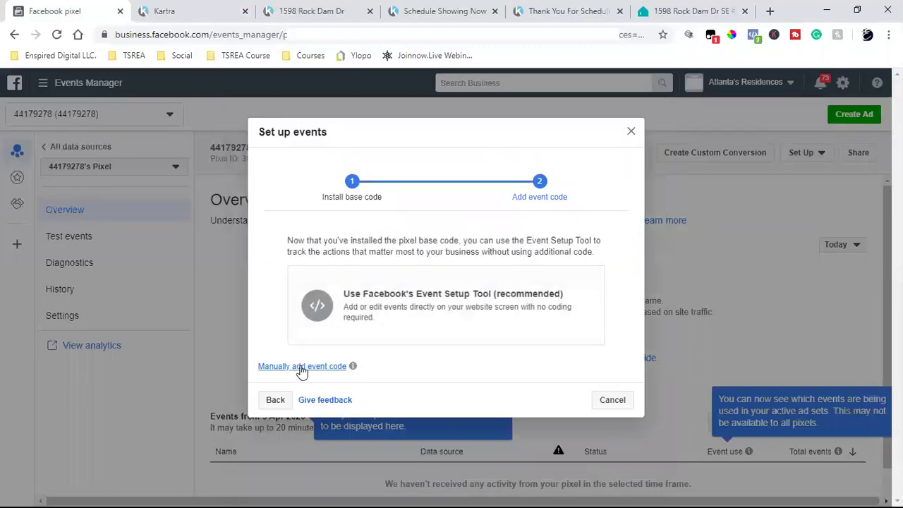
pyautogui.click(297, 367)
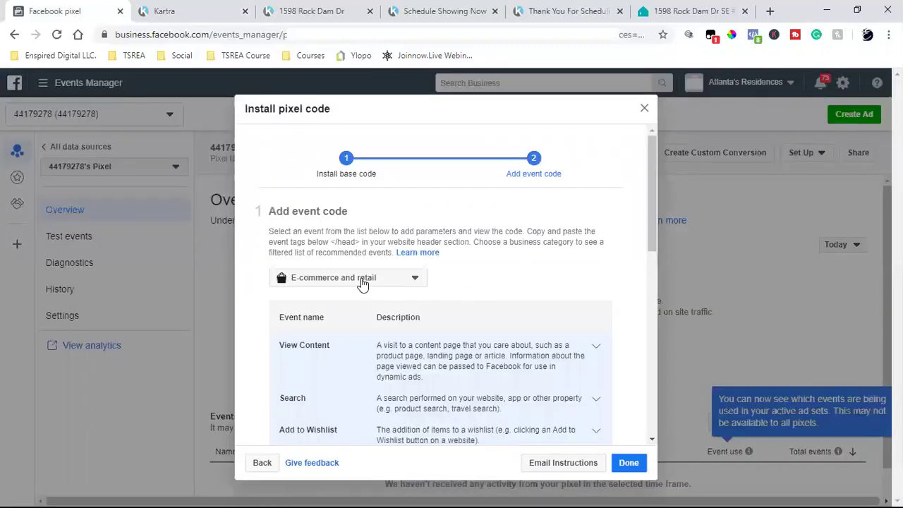
pyautogui.click(362, 282)
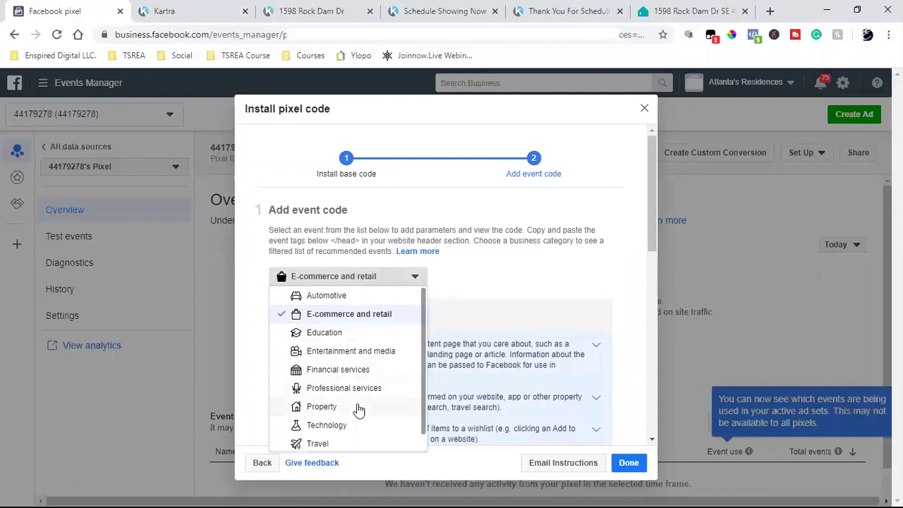
pyautogui.scroll(-1, 348, 335)
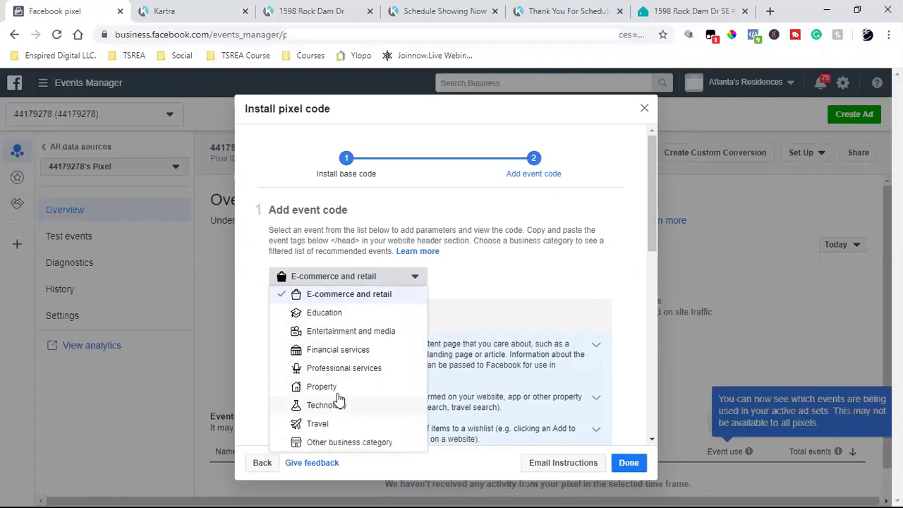
pyautogui.click(337, 389)
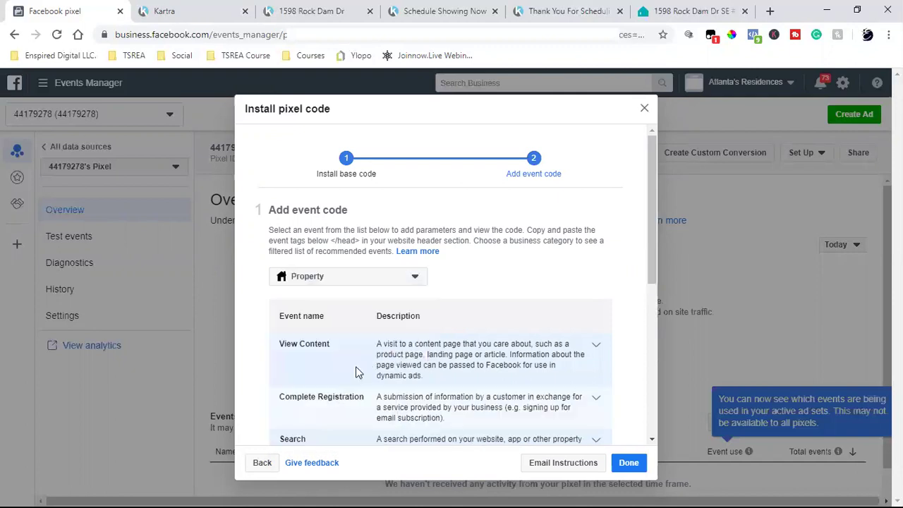
pyautogui.scroll(-2, 513, 242)
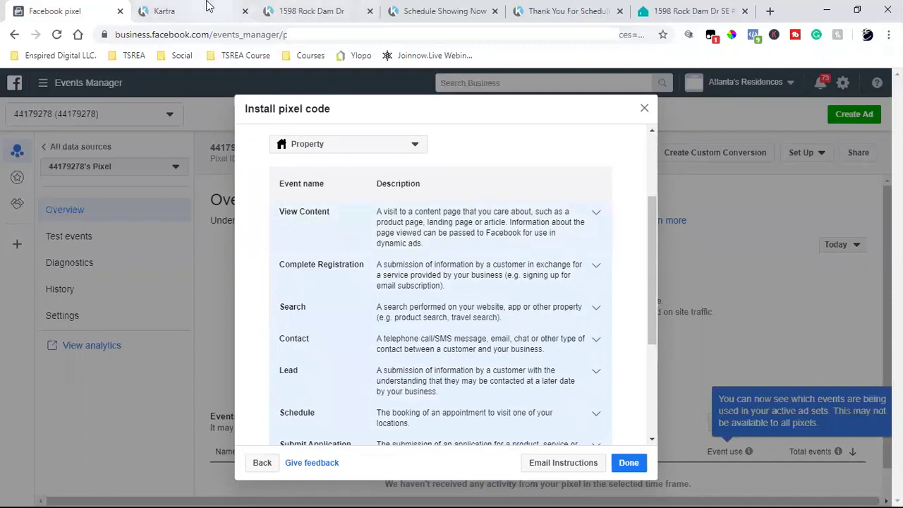
# Expand and copy the Schedule event code snippet, then finish the pixel setup dialog
pyautogui.hotkey('ctrl', 'Tab')
pyautogui.moveTo(436, 369)
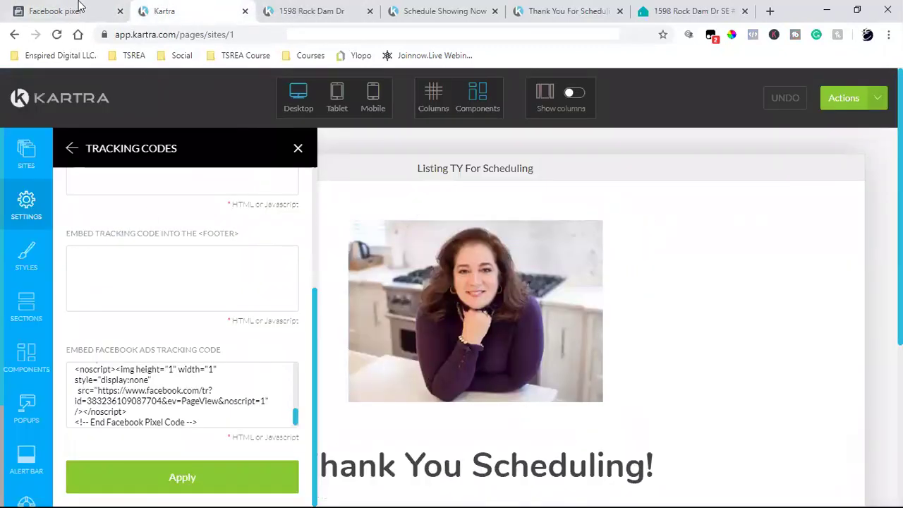
pyautogui.click(55, 10)
pyautogui.scroll(-2, 477, 362)
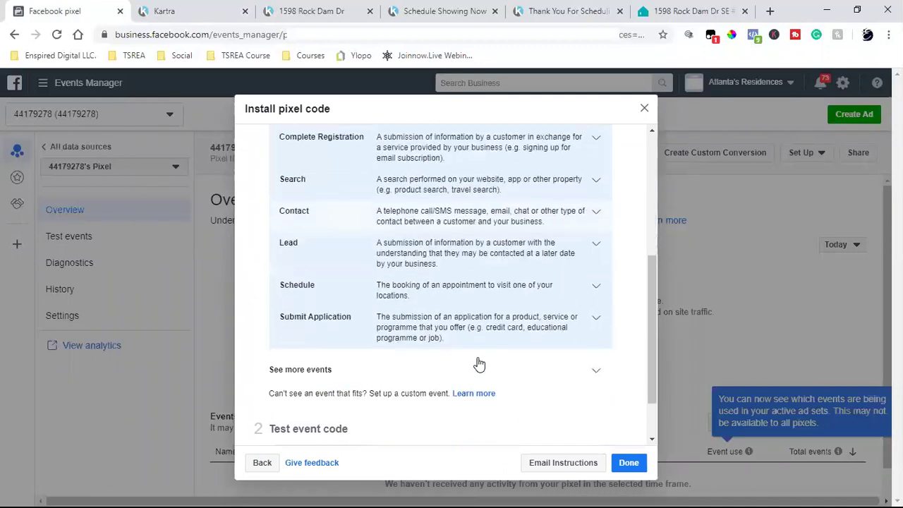
pyautogui.click(455, 296)
pyautogui.scroll(-2, 454, 297)
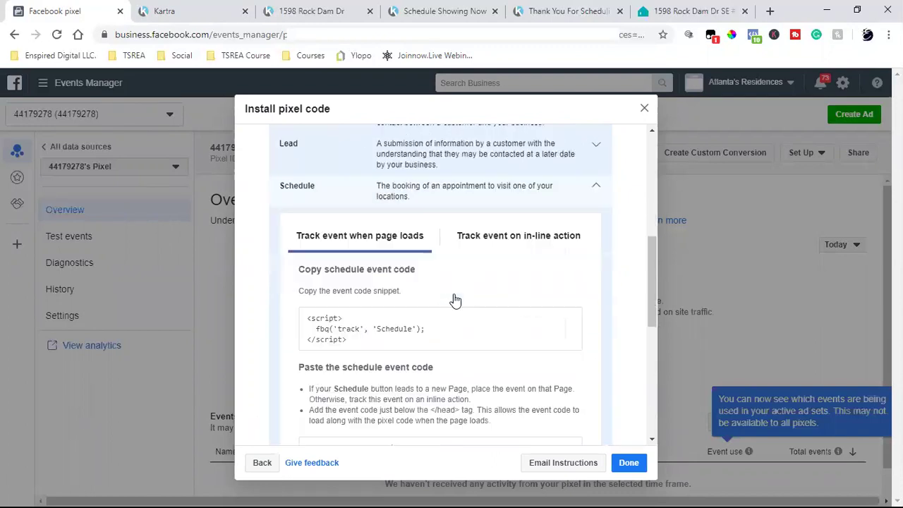
pyautogui.click(427, 295)
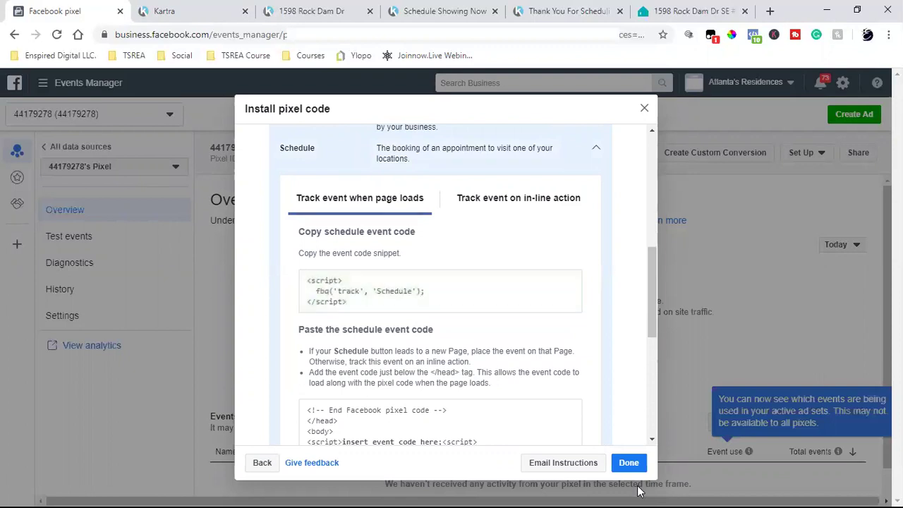
pyautogui.click(628, 462)
pyautogui.click(169, 11)
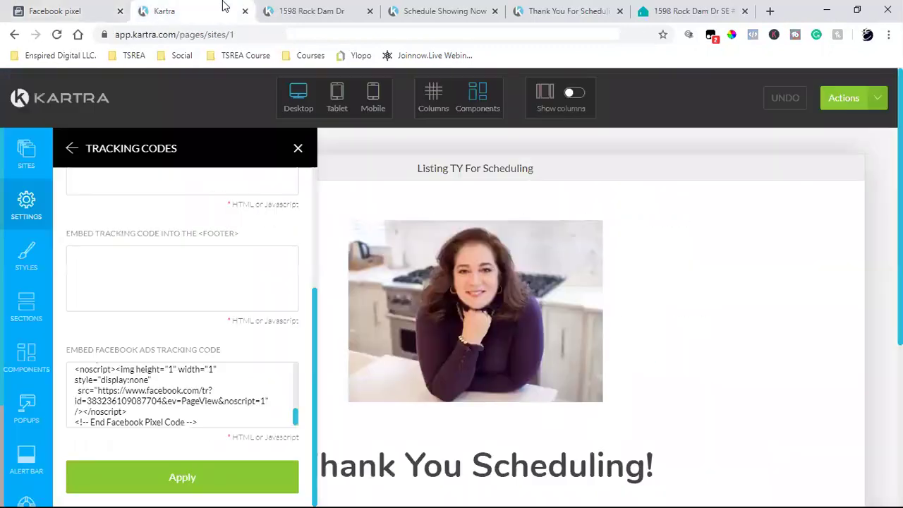
# Paste the Schedule event script on a new line below the pixel code and apply it
pyautogui.click(221, 413)
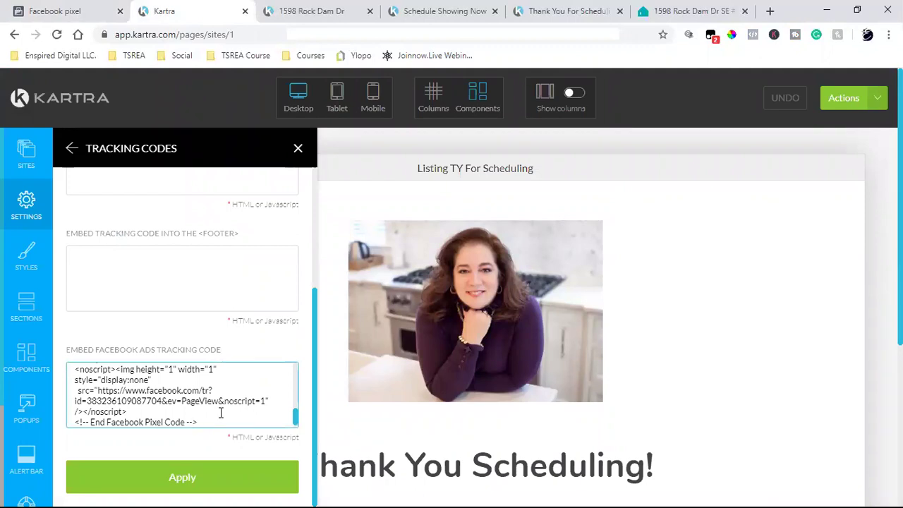
pyautogui.press('Return')
pyautogui.press('Return')
pyautogui.hotkey('ctrl', 'v')
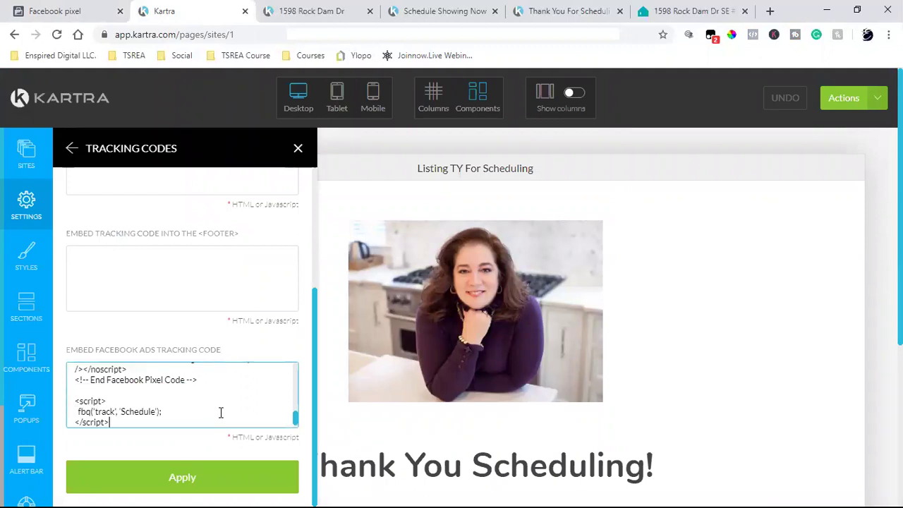
pyautogui.click(206, 483)
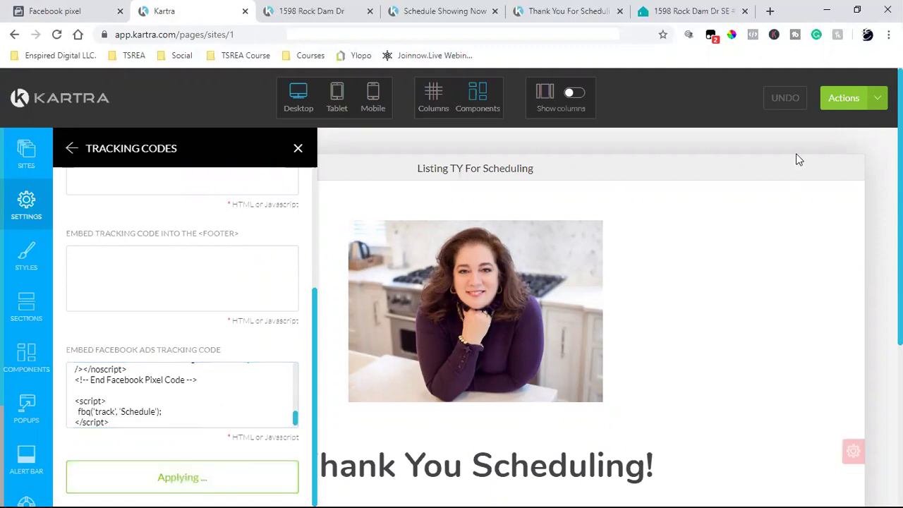
# Save the page, publish it live, and check the live thank-you page with Pixel Helper
pyautogui.click(846, 99)
pyautogui.click(815, 154)
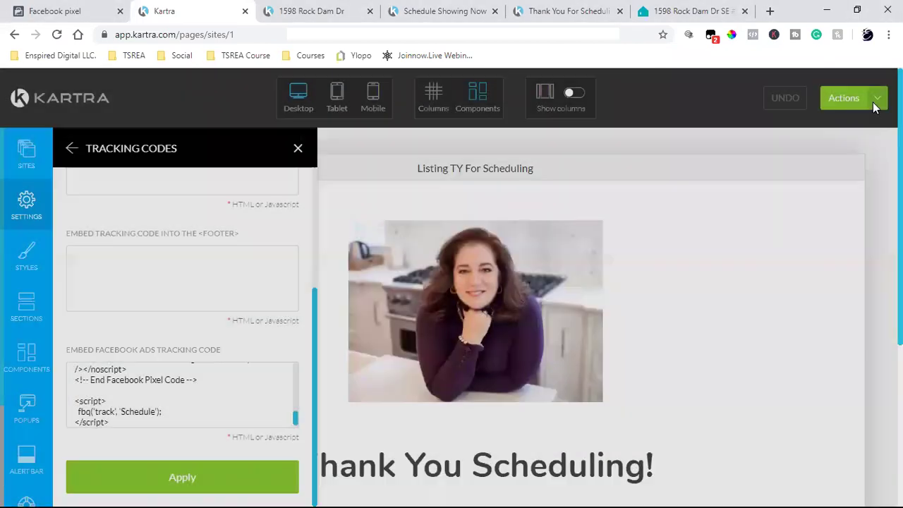
pyautogui.click(872, 101)
pyautogui.click(794, 211)
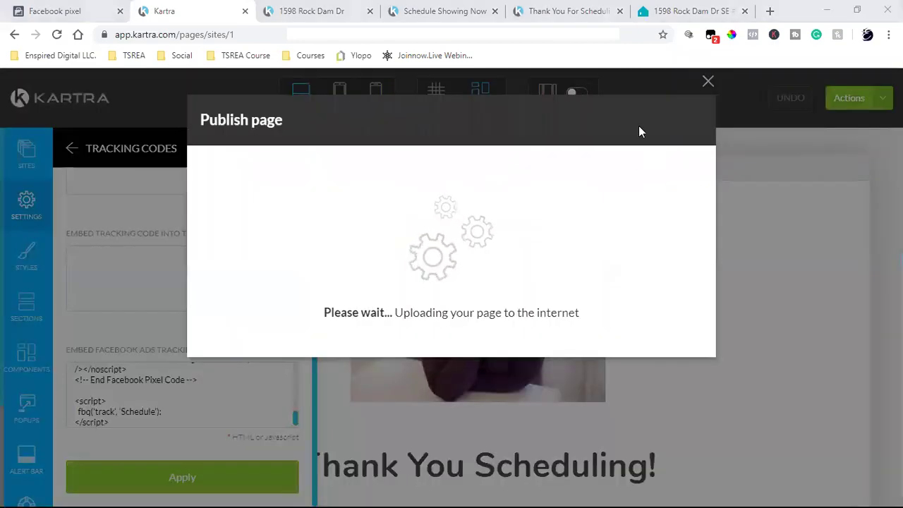
pyautogui.click(557, 10)
pyautogui.click(753, 34)
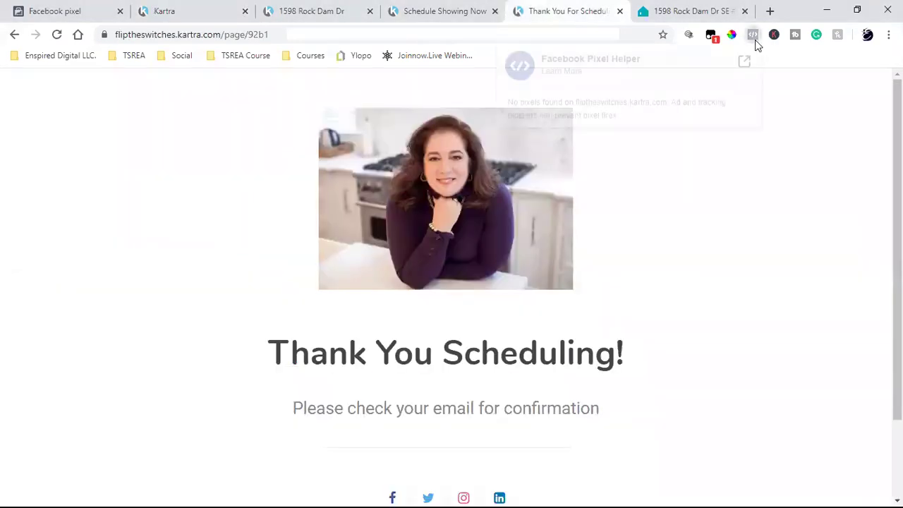
# Reload the live thank-you page and confirm Pixel Helper shows PageView and Schedule events
pyautogui.click(778, 136)
pyautogui.click(56, 34)
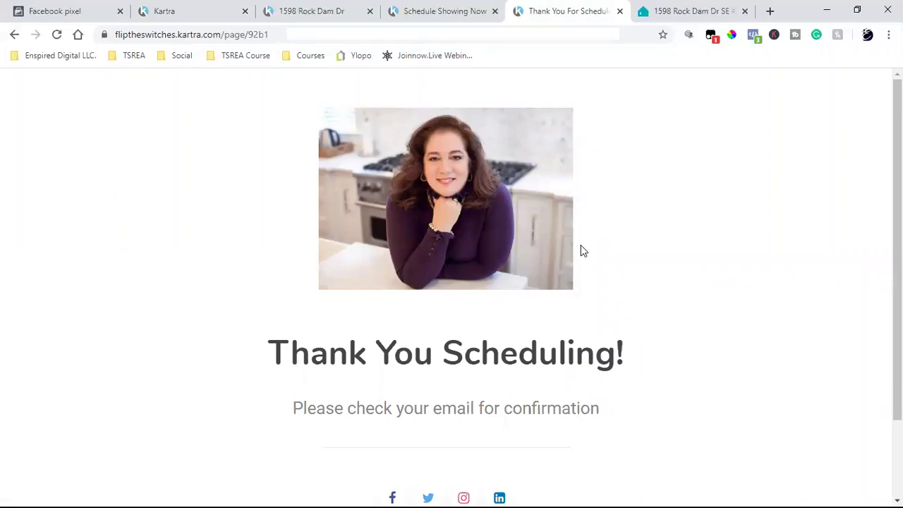
pyautogui.click(754, 35)
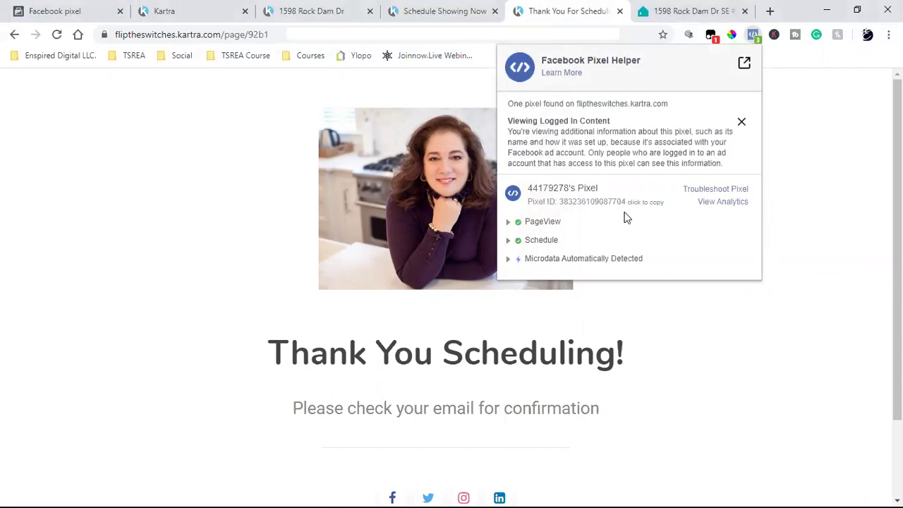
pyautogui.click(796, 147)
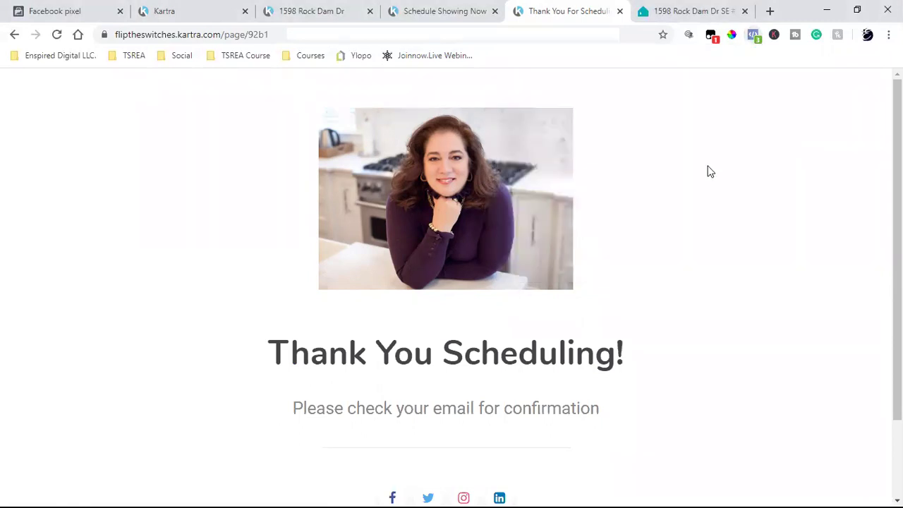
pyautogui.click(201, 9)
# Close the Publish dialog and exit the editor via Actions > Return to Dashboard, confirming Exit
pyautogui.click(696, 131)
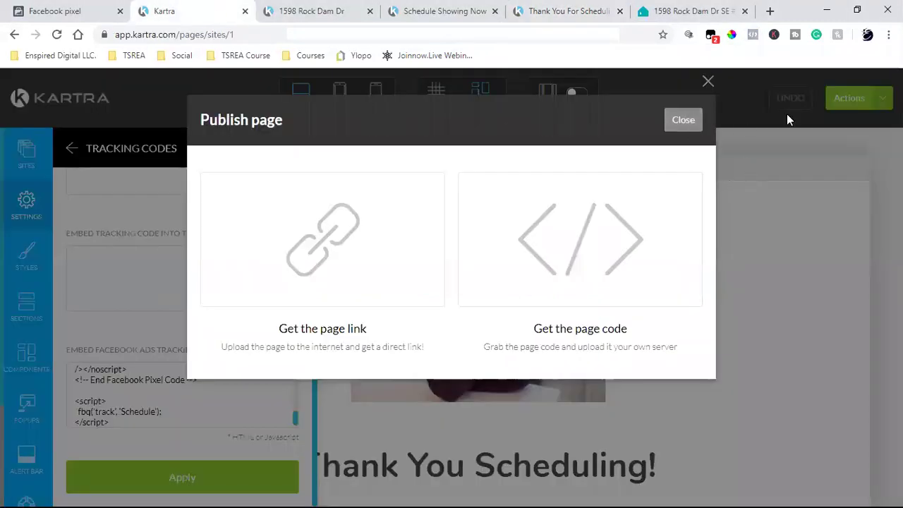
pyautogui.click(847, 98)
pyautogui.click(805, 241)
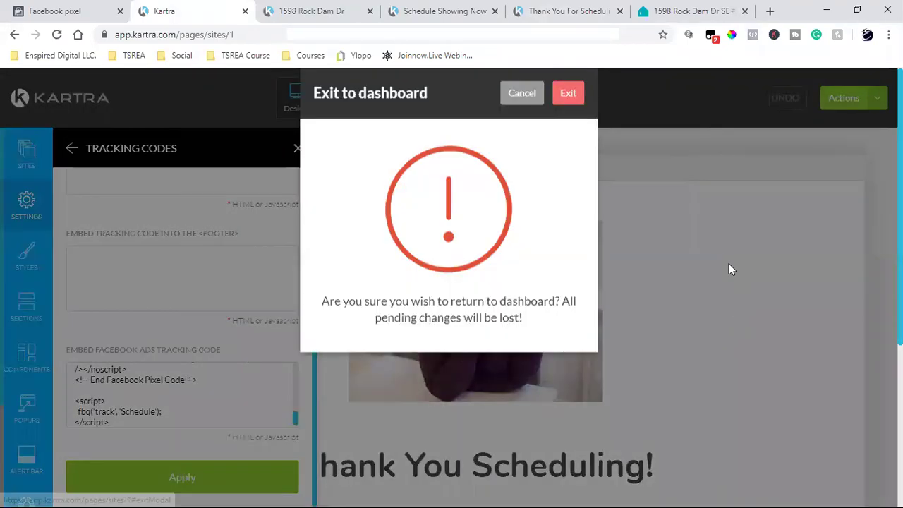
pyautogui.click(565, 122)
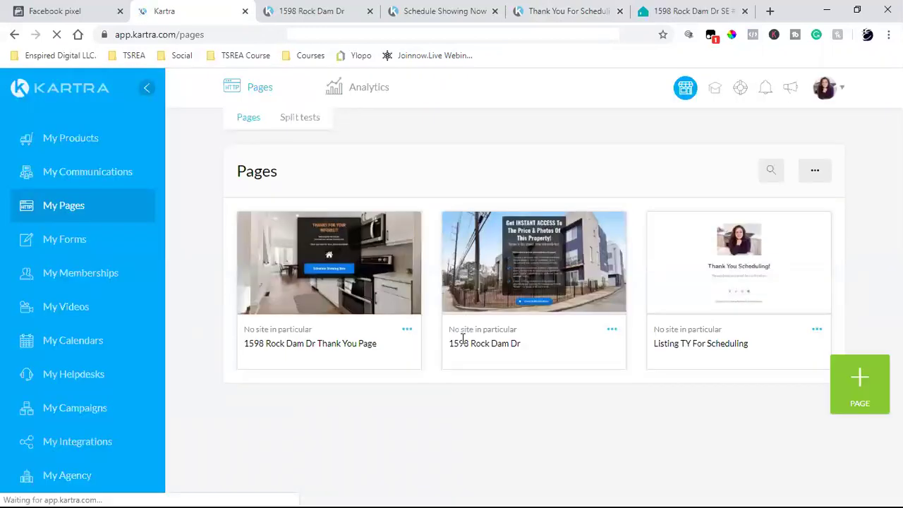
pyautogui.click(64, 10)
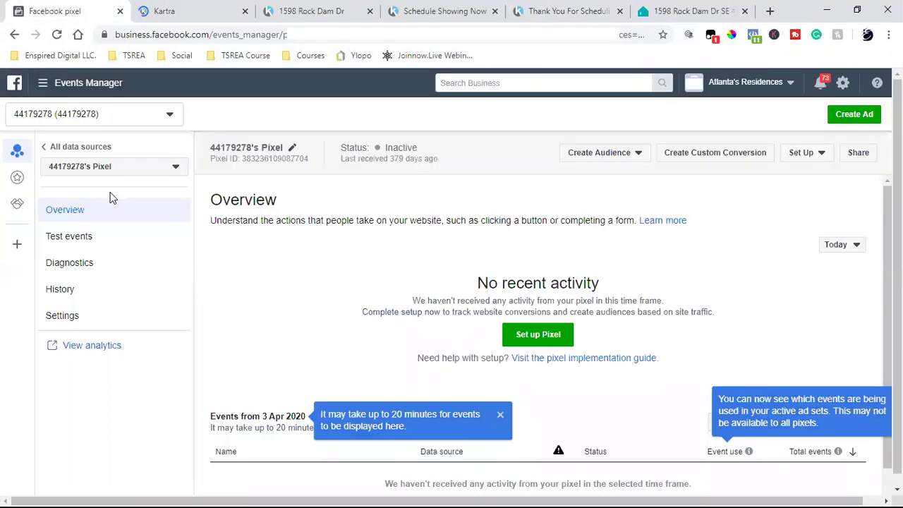
# Create a new campaign in Ads Manager with Traffic as the objective
pyautogui.click(42, 85)
pyautogui.click(51, 153)
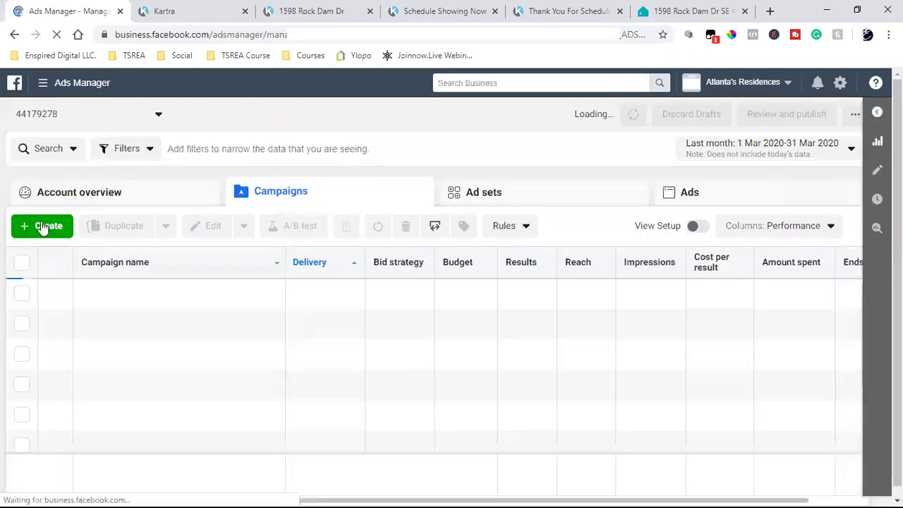
pyautogui.click(43, 226)
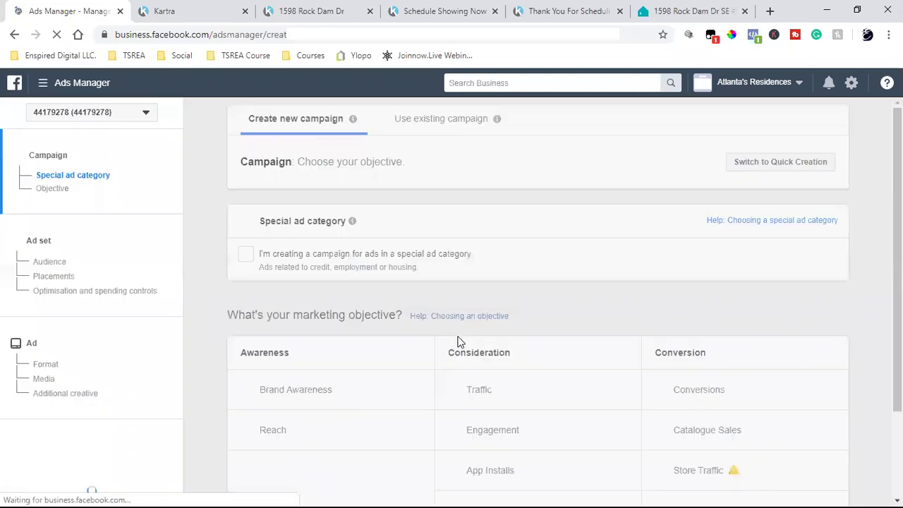
pyautogui.scroll(-2, 458, 343)
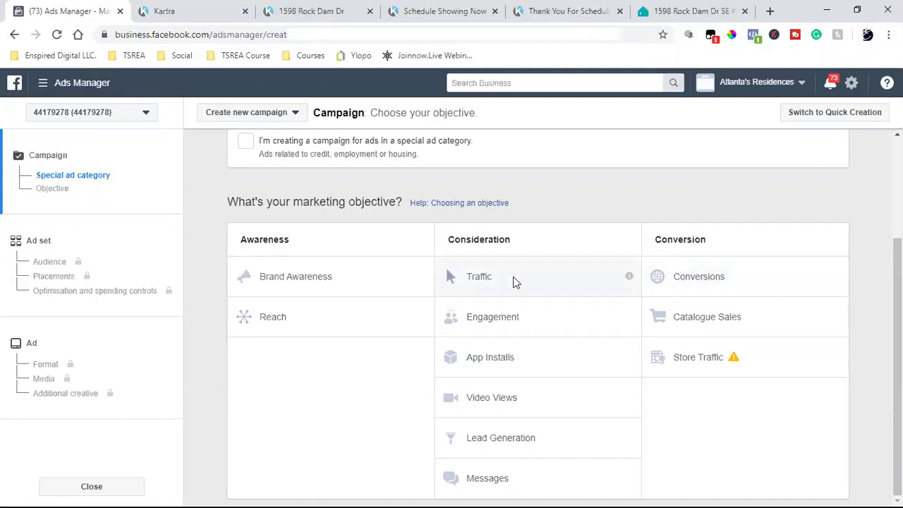
pyautogui.click(628, 280)
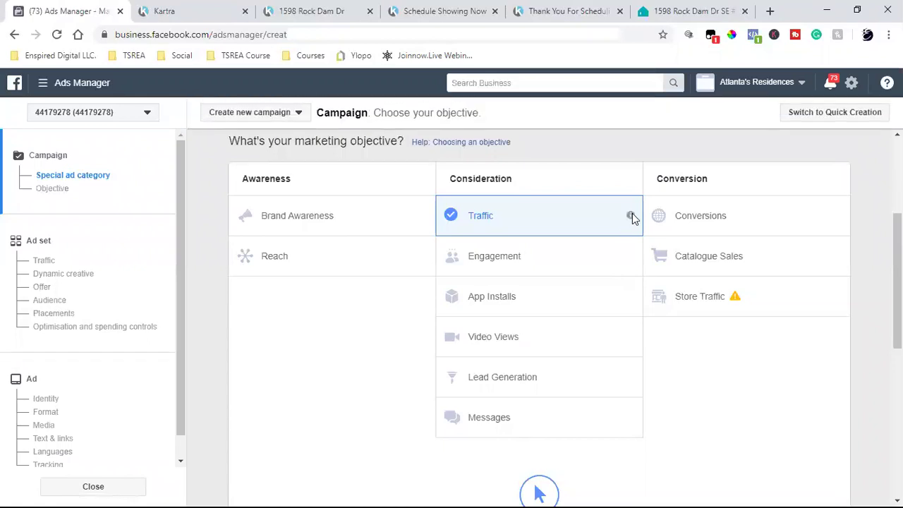
pyautogui.moveTo(631, 216)
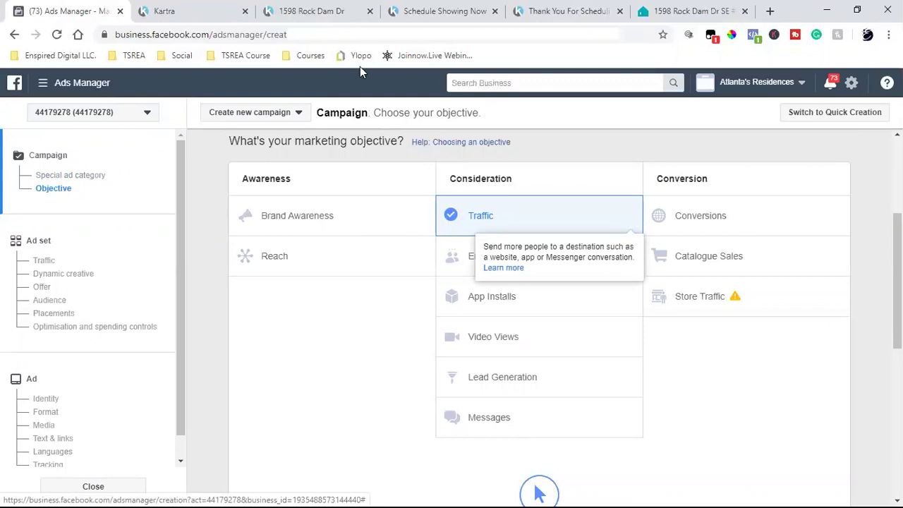
pyautogui.click(322, 10)
pyautogui.scroll(3, 317, 264)
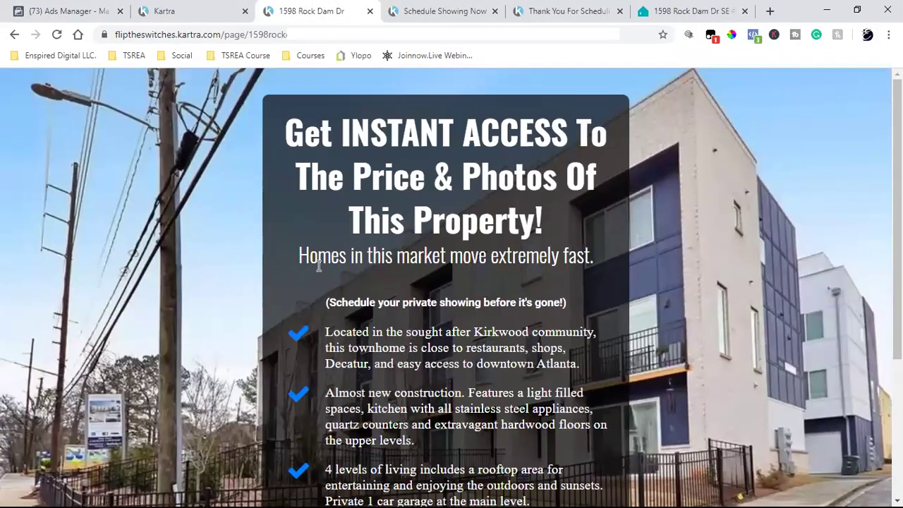
# Confirm the property page fires a pixel PageView, then follow View All Photos Now! to the thank-you page
pyautogui.click(752, 35)
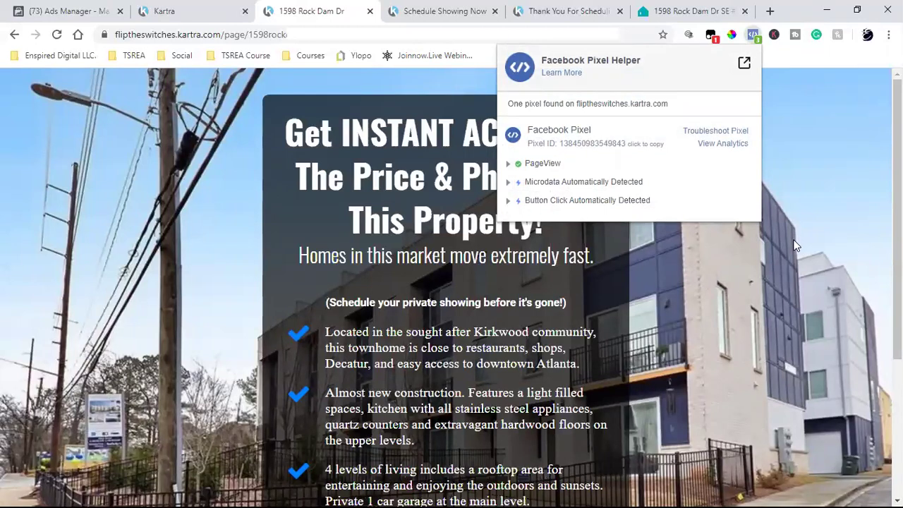
pyautogui.click(794, 245)
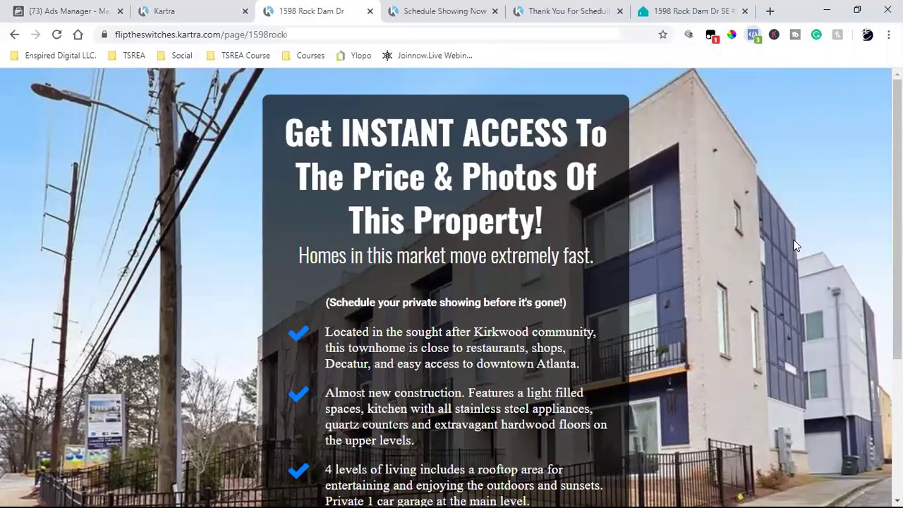
pyautogui.scroll(-3, 491, 351)
pyautogui.click(427, 379)
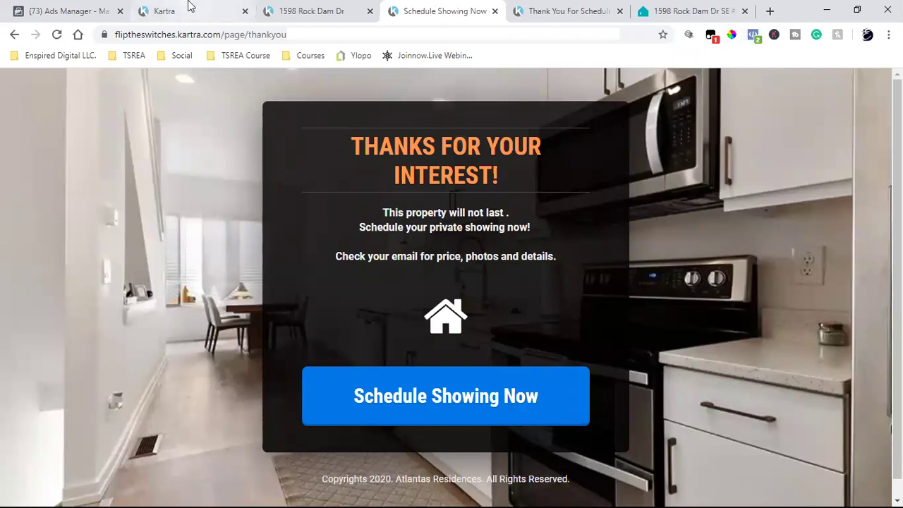
# Pick Conversions in the Ads Manager objective grid in place of Traffic
pyautogui.click(90, 8)
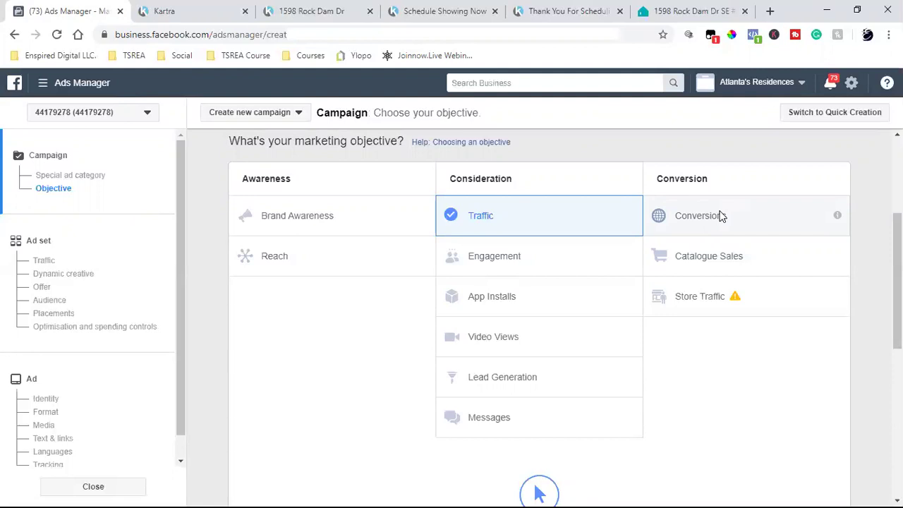
pyautogui.click(722, 216)
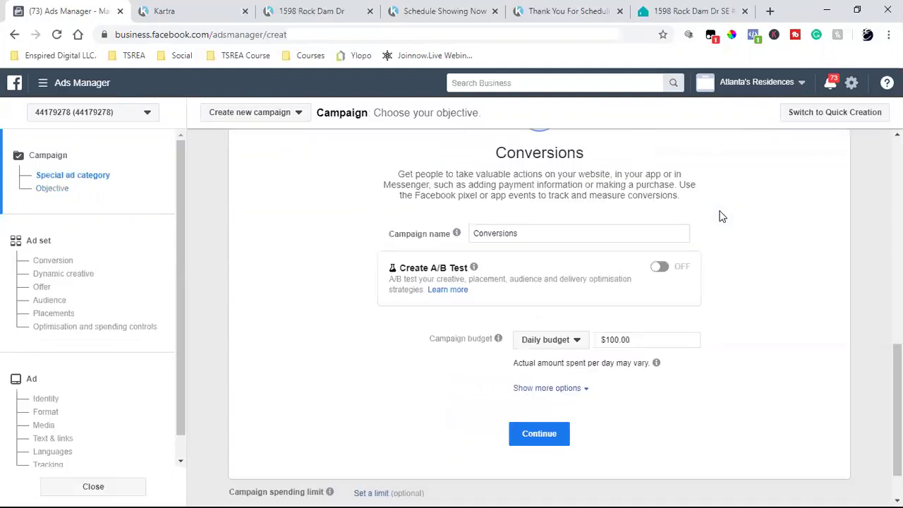
pyautogui.scroll(10, 721, 216)
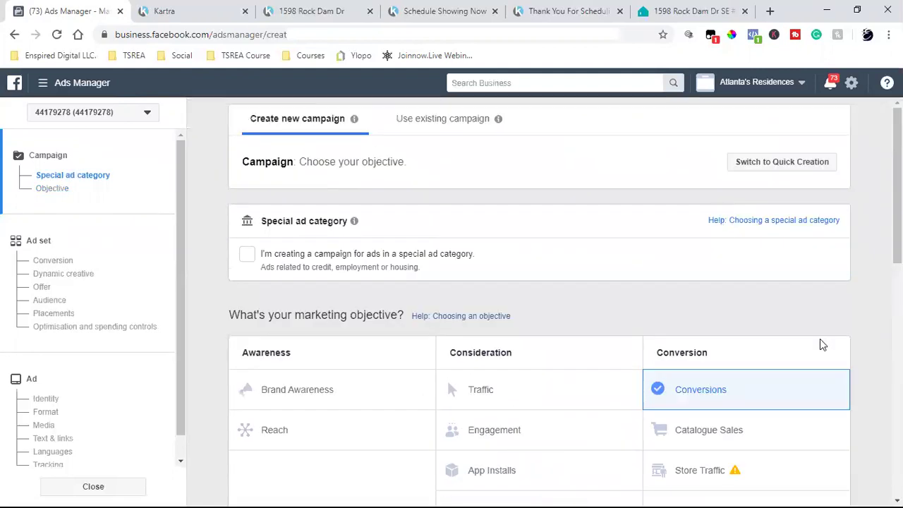
pyautogui.scroll(-1, 822, 344)
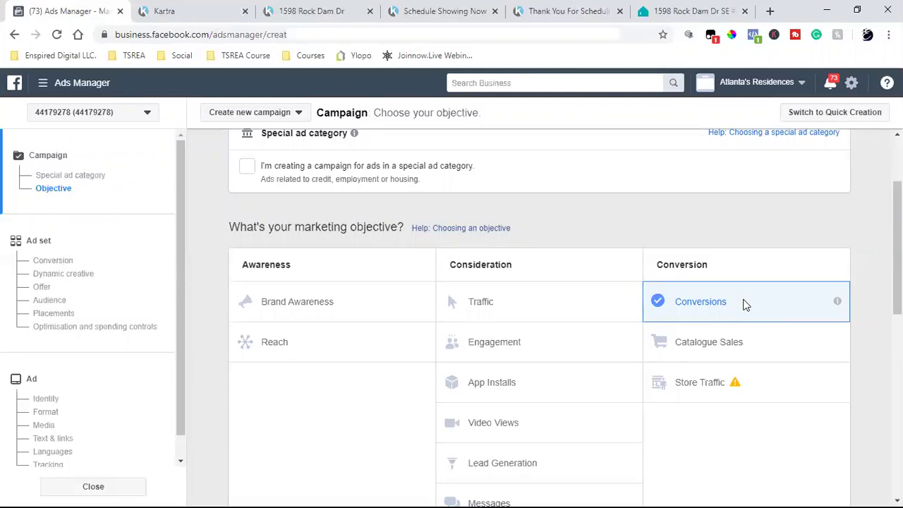
# Go to All tools > Custom conversions and leave the unsaved campaign draft
pyautogui.click(42, 86)
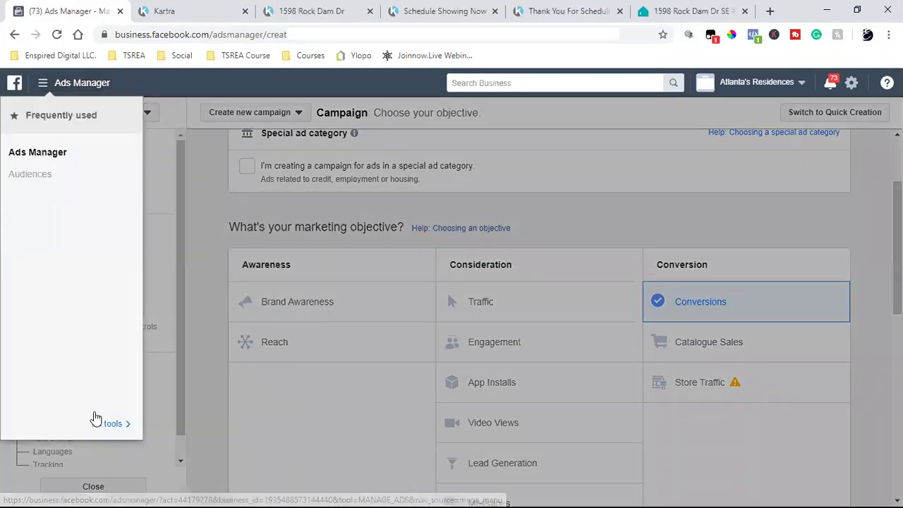
pyautogui.click(104, 422)
pyautogui.click(510, 352)
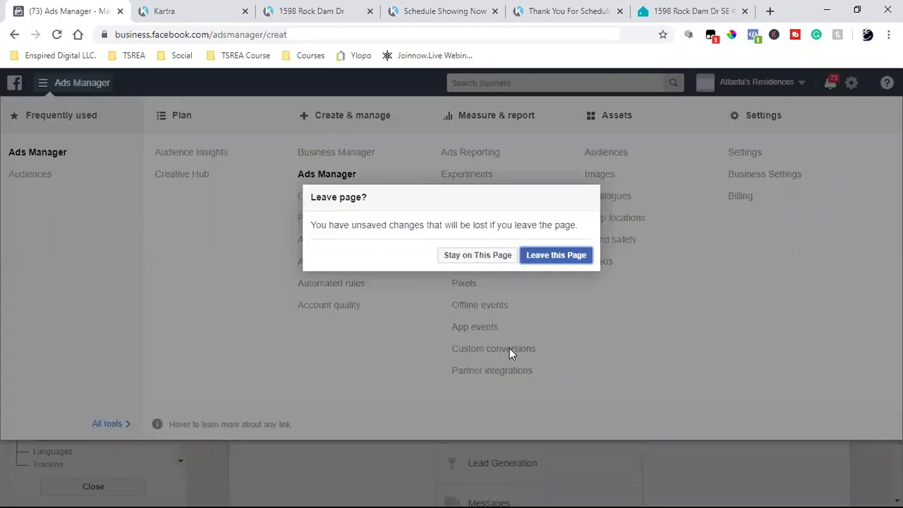
pyautogui.click(548, 262)
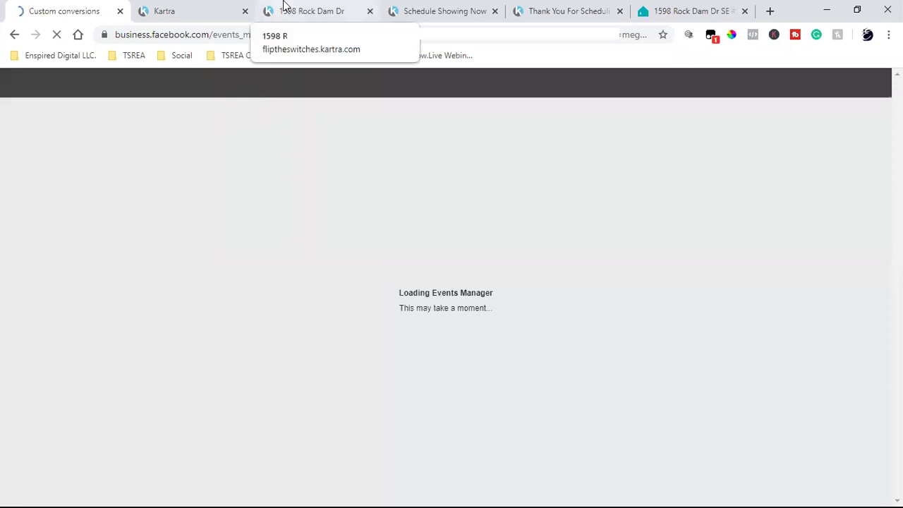
pyautogui.click(284, 6)
pyautogui.scroll(3, 680, 325)
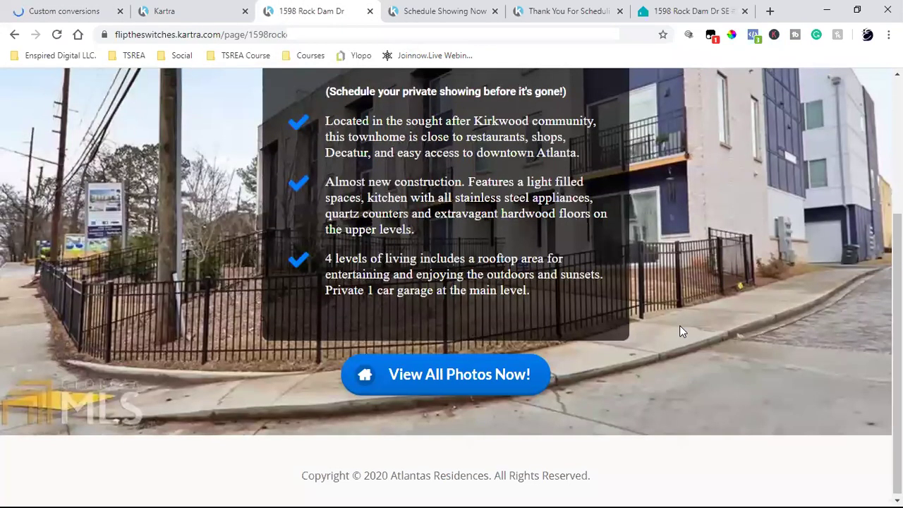
pyautogui.scroll(-3, 679, 325)
pyautogui.scroll(3, 680, 325)
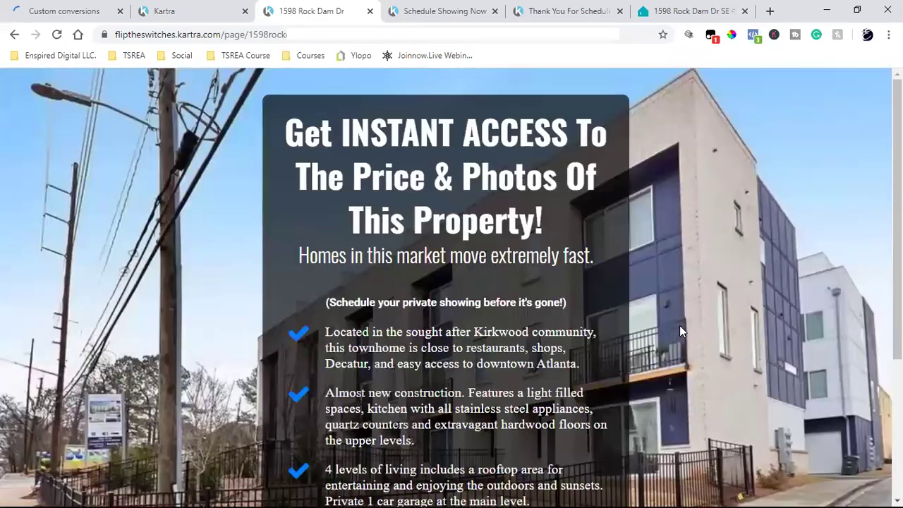
pyautogui.scroll(-3, 680, 325)
pyautogui.scroll(3, 679, 330)
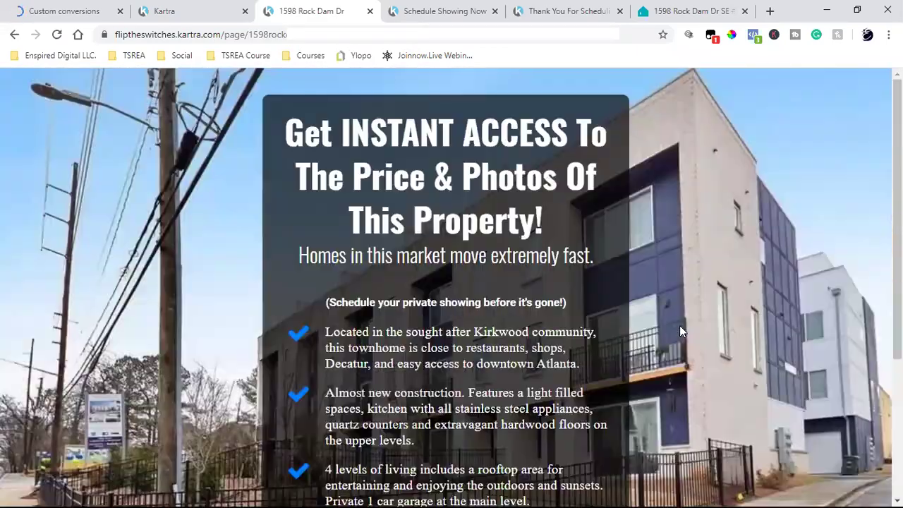
# Inspect the thank-you page's URL, including its fliptheswitches subdomain
pyautogui.click(418, 8)
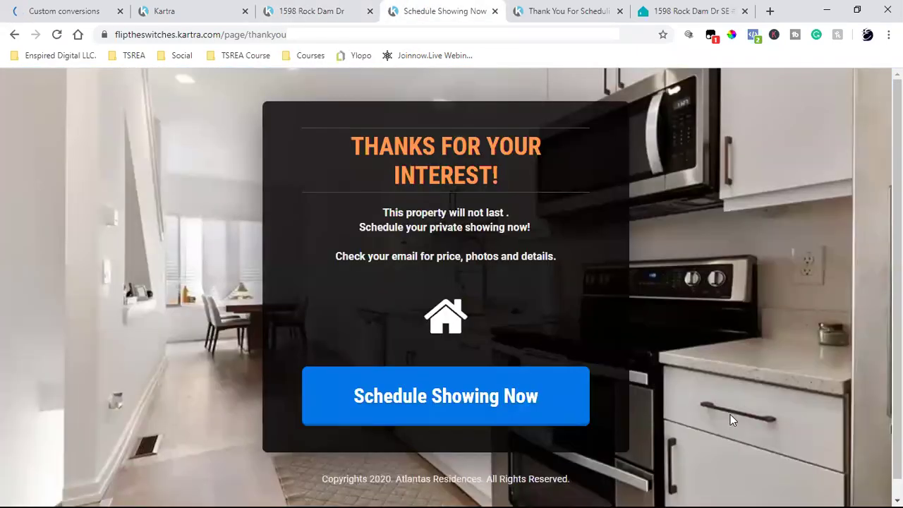
pyautogui.click(196, 35)
pyautogui.doubleClick(195, 36)
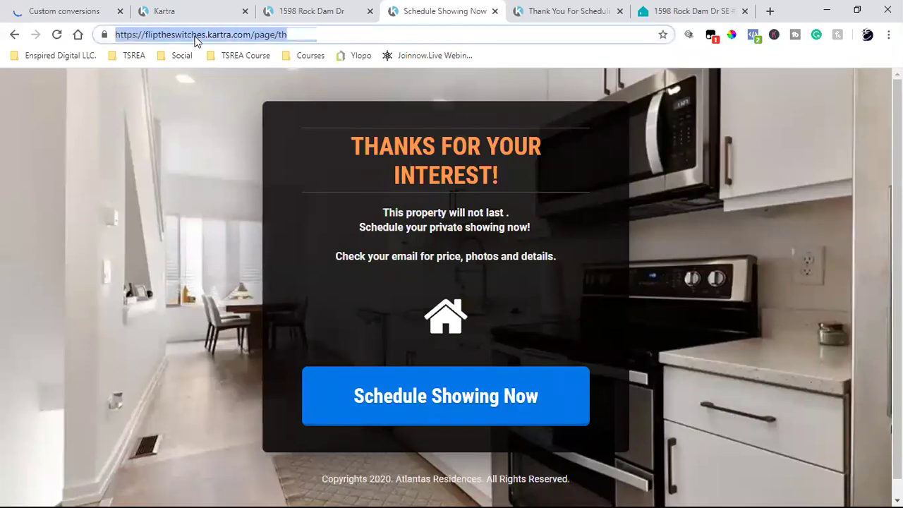
pyautogui.click(196, 35)
pyautogui.doubleClick(195, 35)
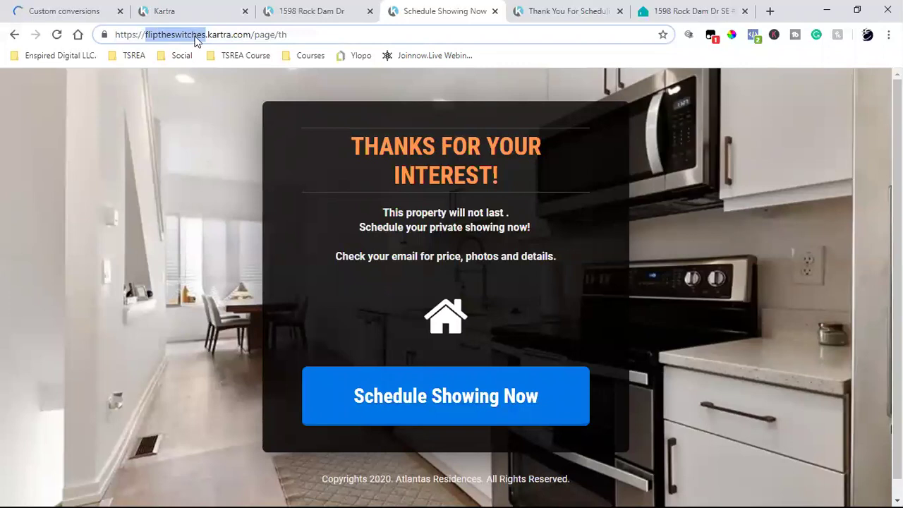
pyautogui.click(196, 35)
pyautogui.click(331, 9)
pyautogui.click(408, 8)
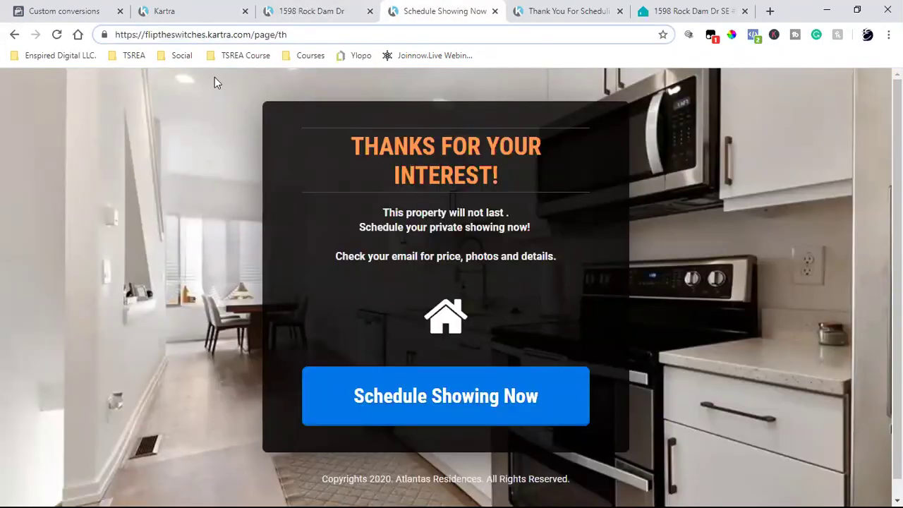
pyautogui.click(203, 34)
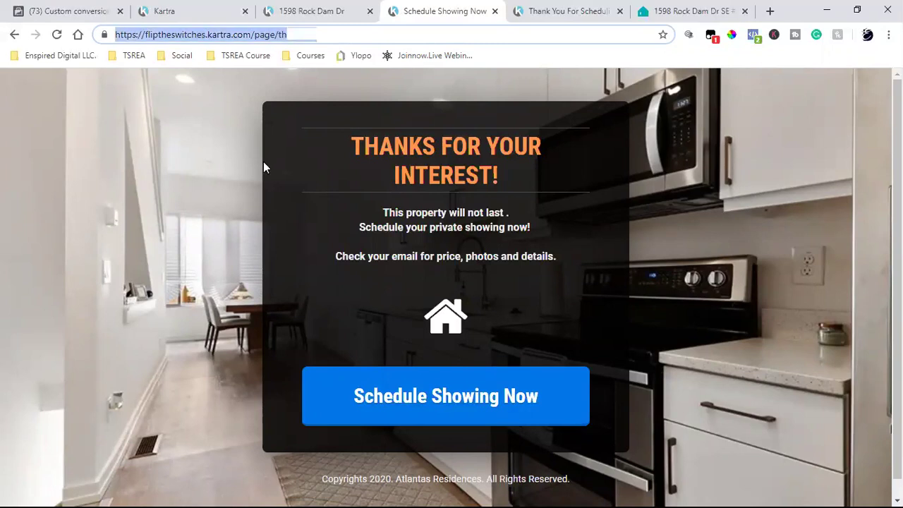
# Bring up the property page's View All Photos Now! sign-up popup
pyautogui.click(329, 8)
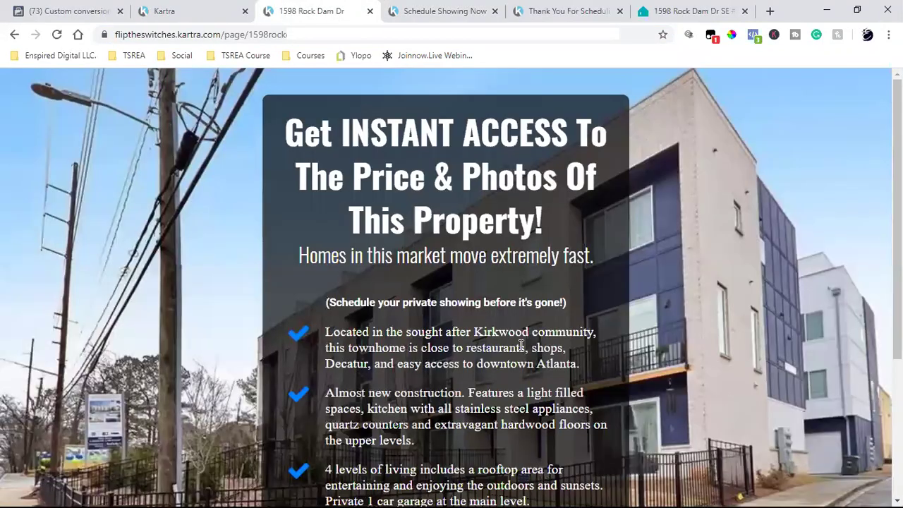
pyautogui.scroll(-4, 520, 345)
pyautogui.click(459, 386)
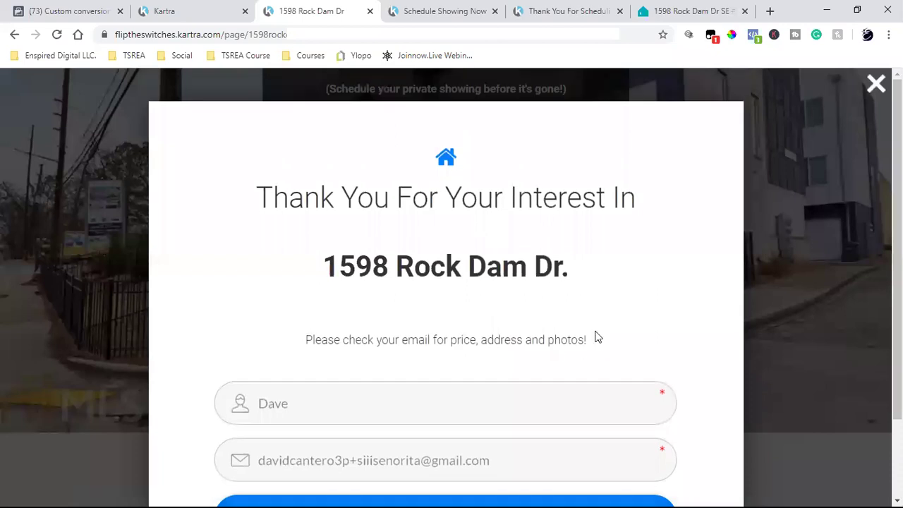
# Select the thank-you page's whole URL and return to the Custom conversions page
pyautogui.click(433, 10)
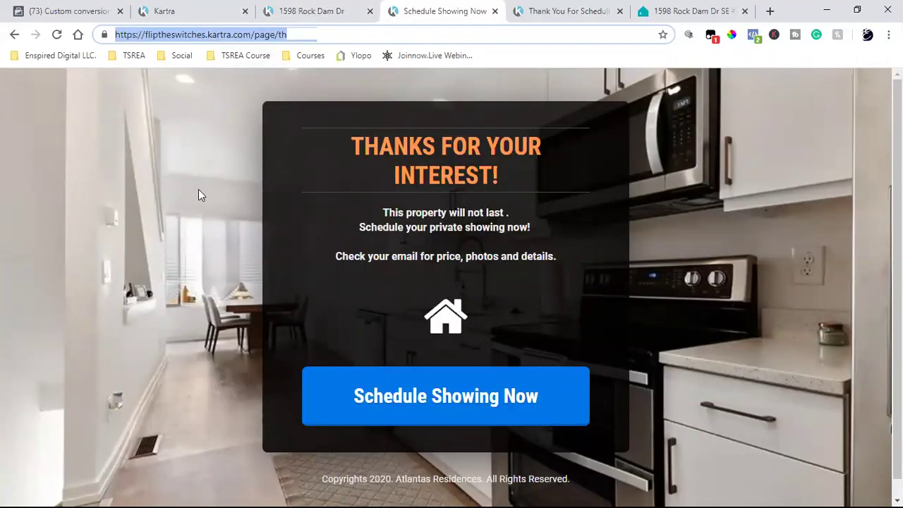
pyautogui.click(201, 40)
pyautogui.doubleClick(201, 40)
pyautogui.click(200, 40)
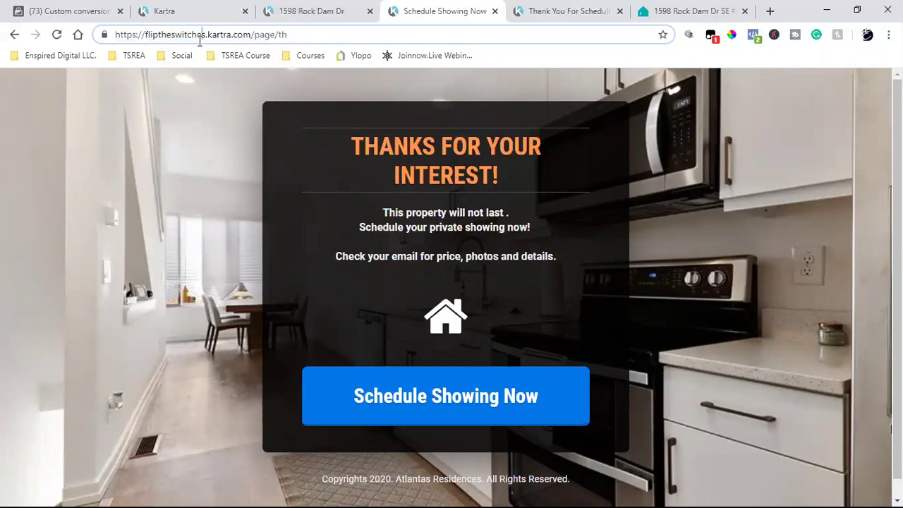
pyautogui.tripleClick(209, 33)
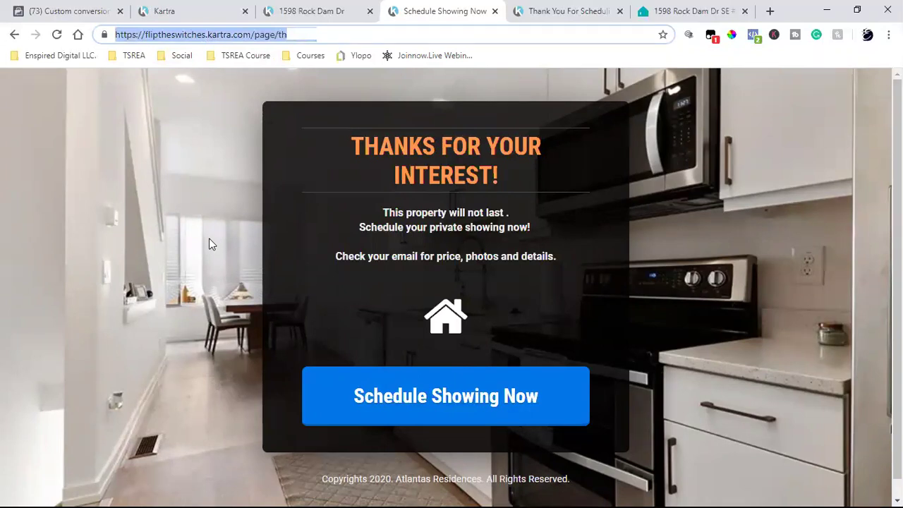
pyautogui.click(15, 7)
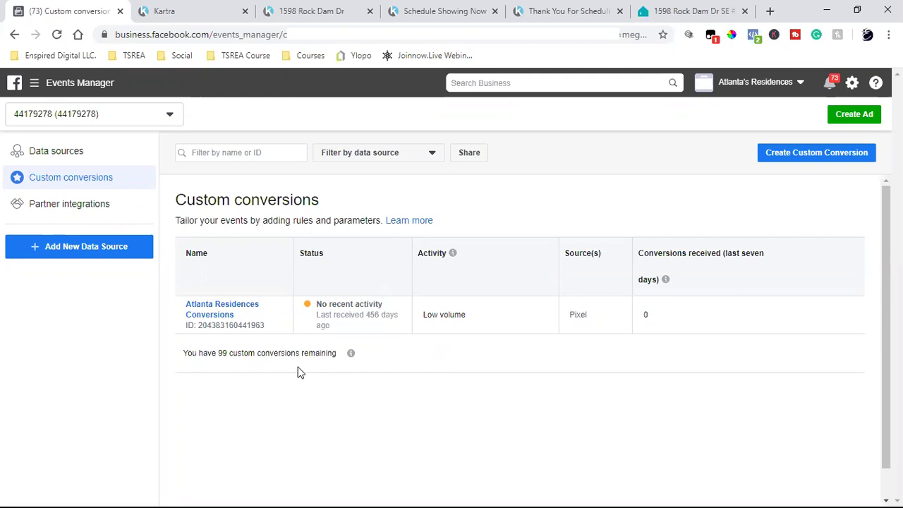
# Delete the Atlanta Residences Conversions custom conversion
pyautogui.click(203, 318)
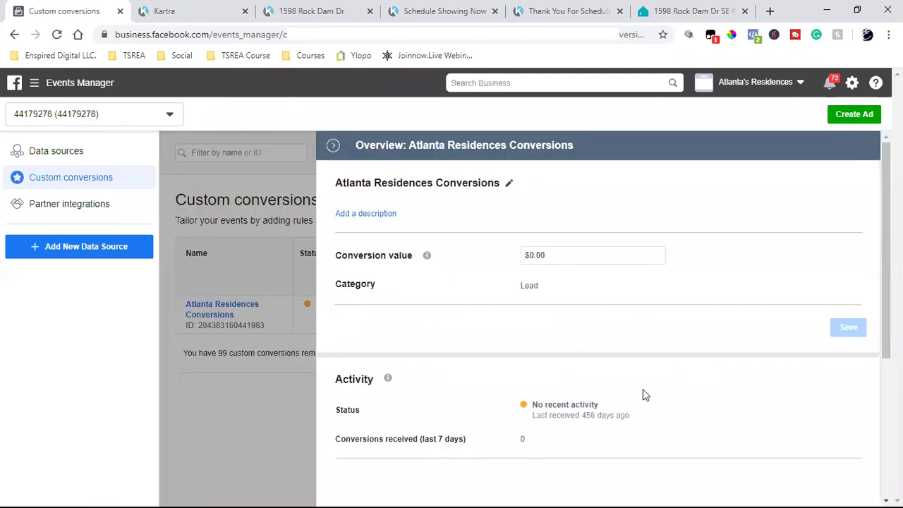
pyautogui.scroll(-2, 827, 473)
pyautogui.click(847, 485)
pyautogui.click(600, 316)
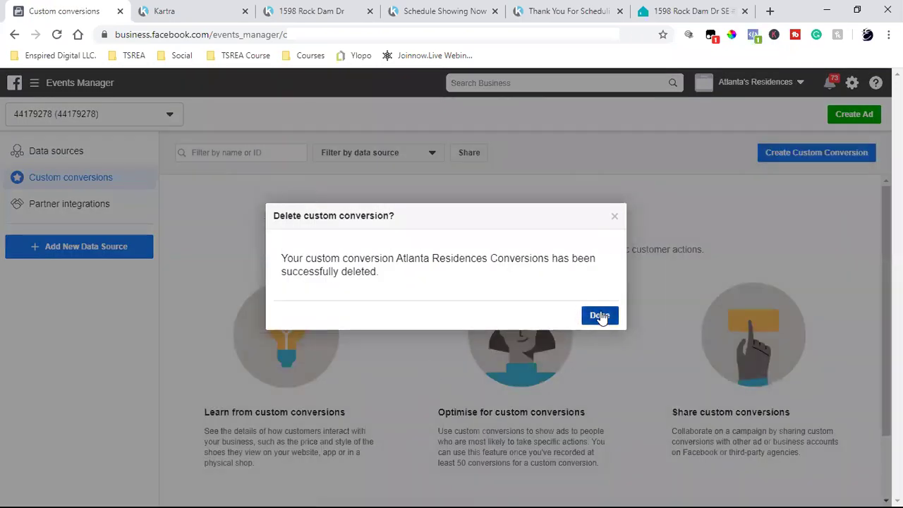
pyautogui.click(600, 316)
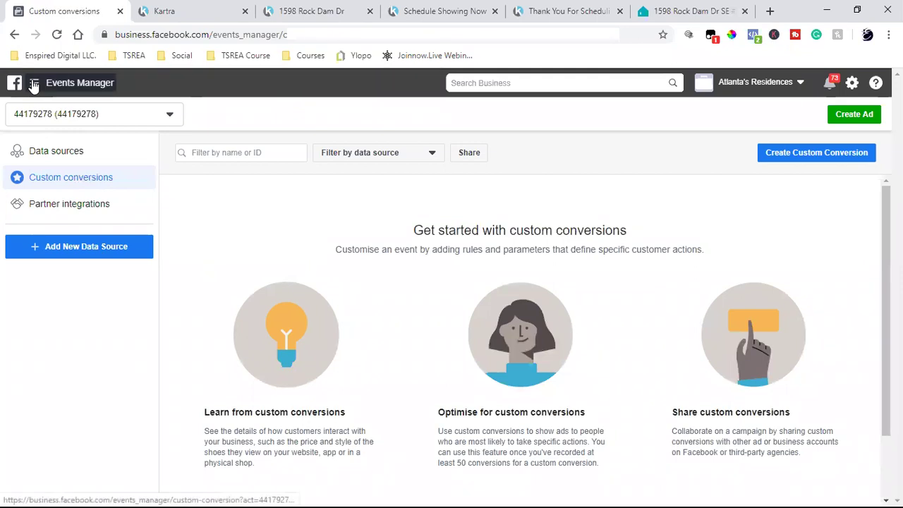
# Reload Custom conversions from the menu and begin a new custom conversion
pyautogui.click(33, 85)
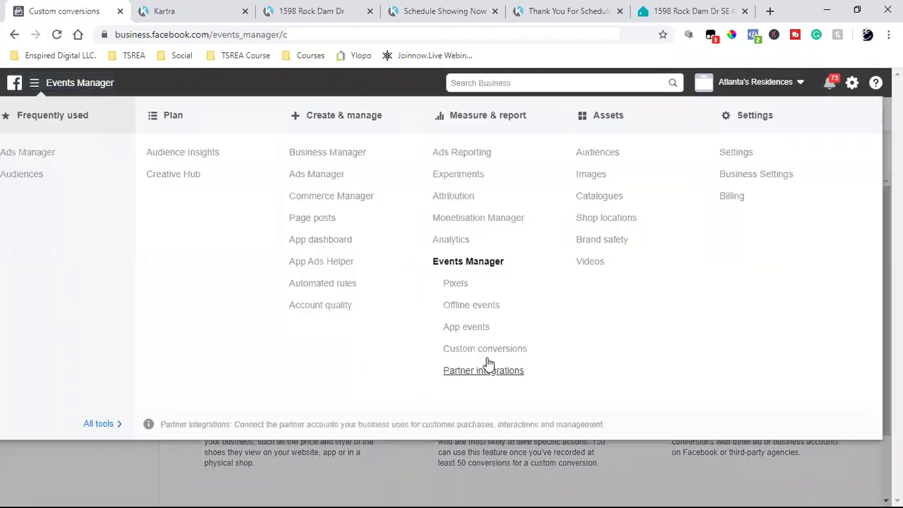
pyautogui.click(485, 348)
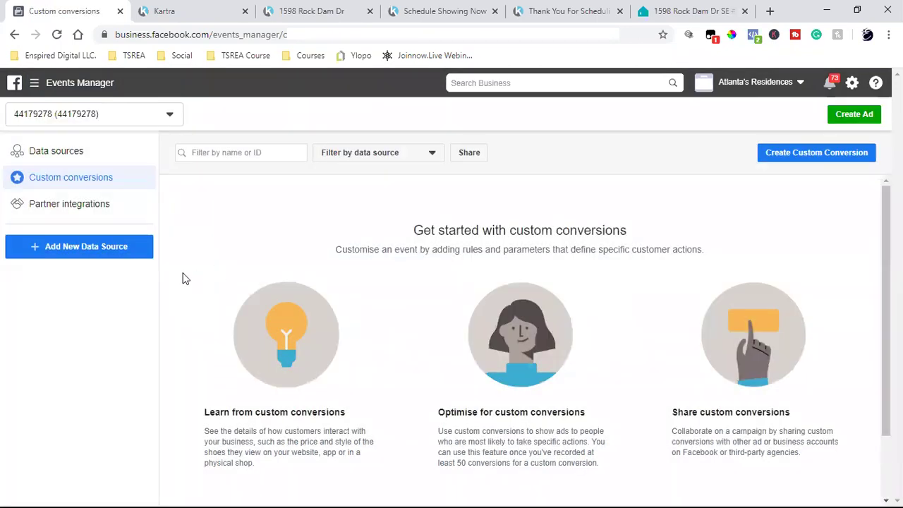
pyautogui.click(794, 161)
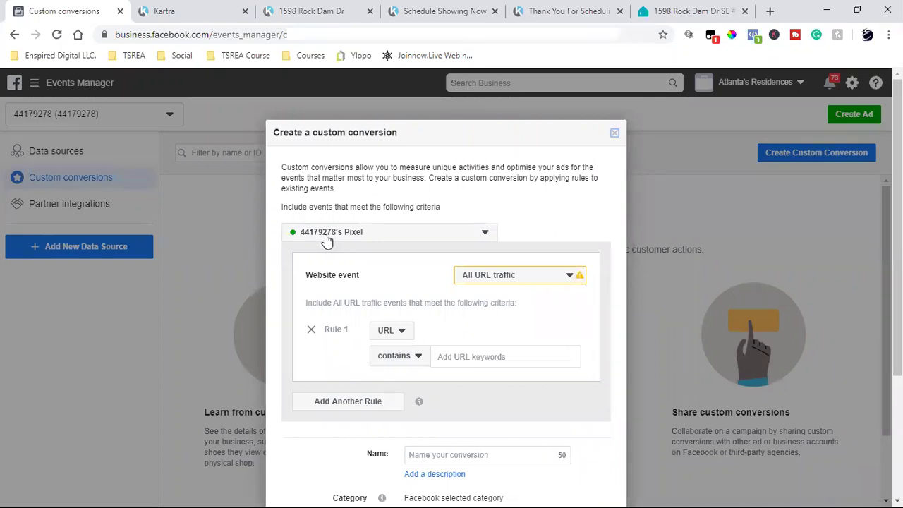
# Keep All URL traffic as the website event for the new conversion
pyautogui.scroll(-2, 508, 333)
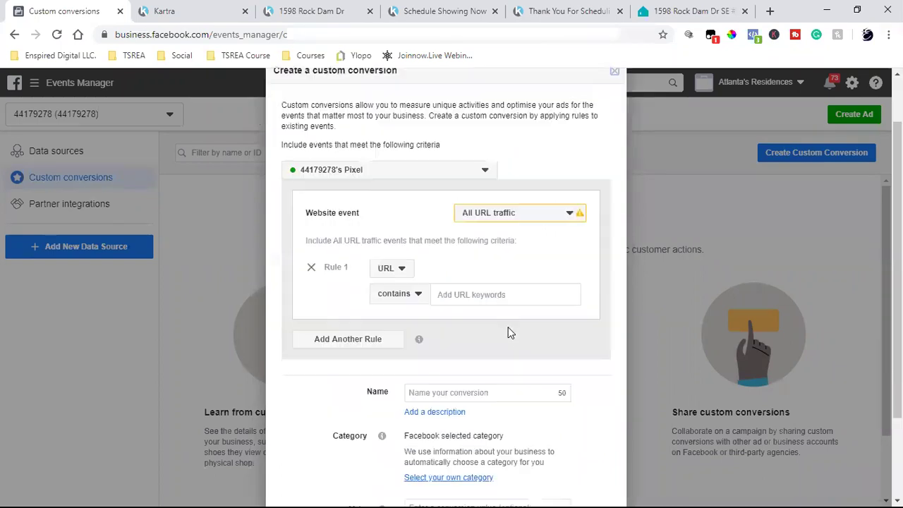
pyautogui.click(494, 146)
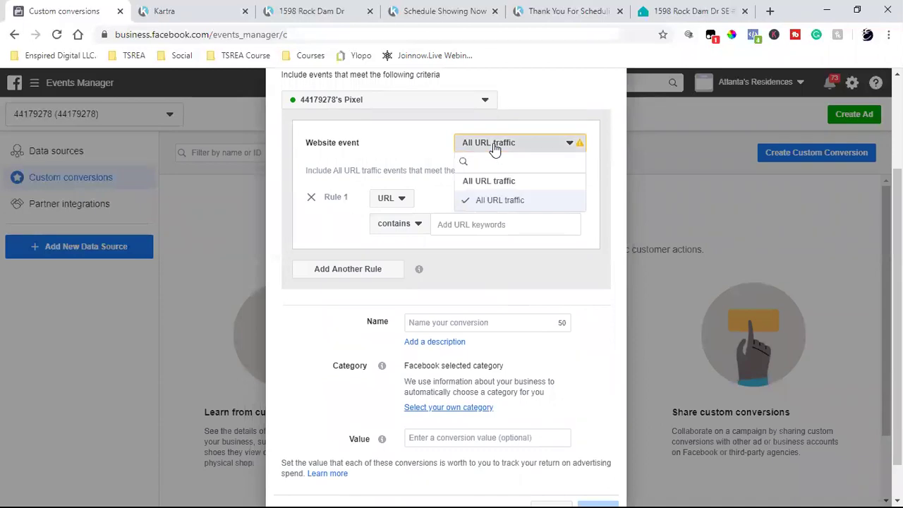
pyautogui.click(505, 202)
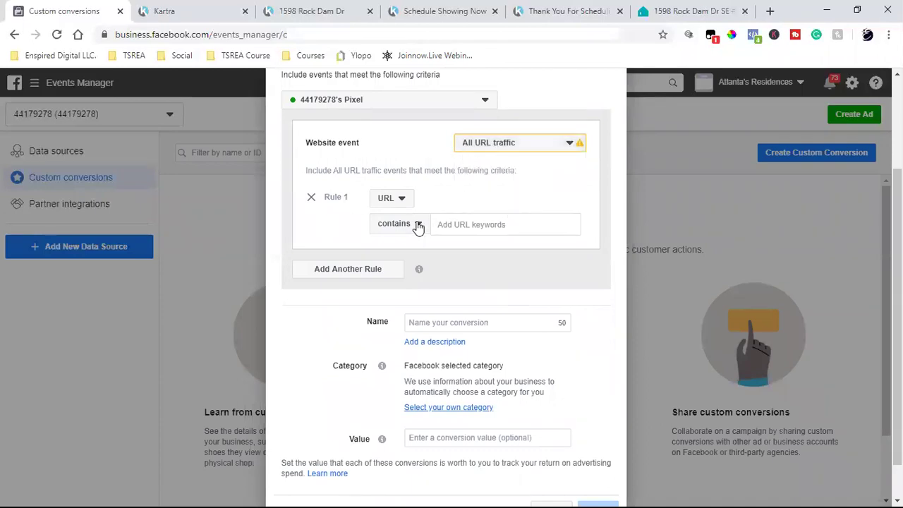
# Copy the Kartra Schedule Showing Now thank-you page address
pyautogui.click(317, 8)
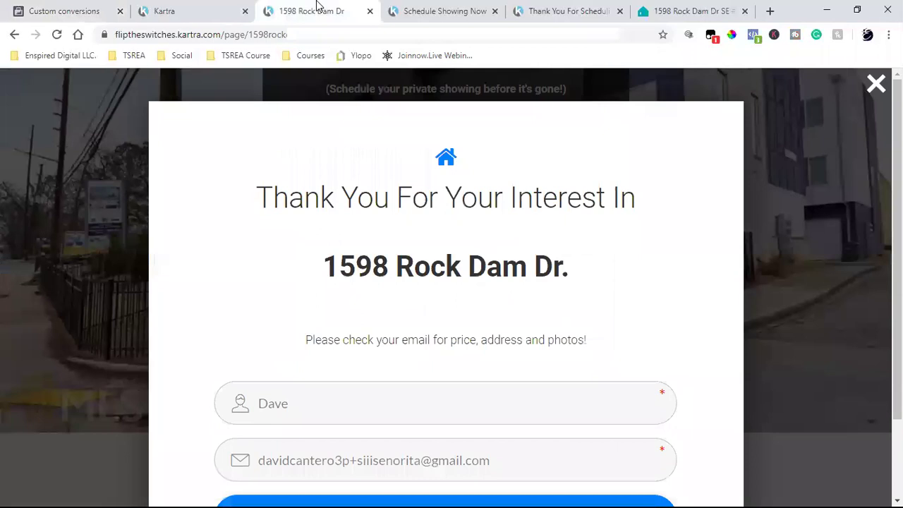
pyautogui.click(423, 11)
pyautogui.click(209, 170)
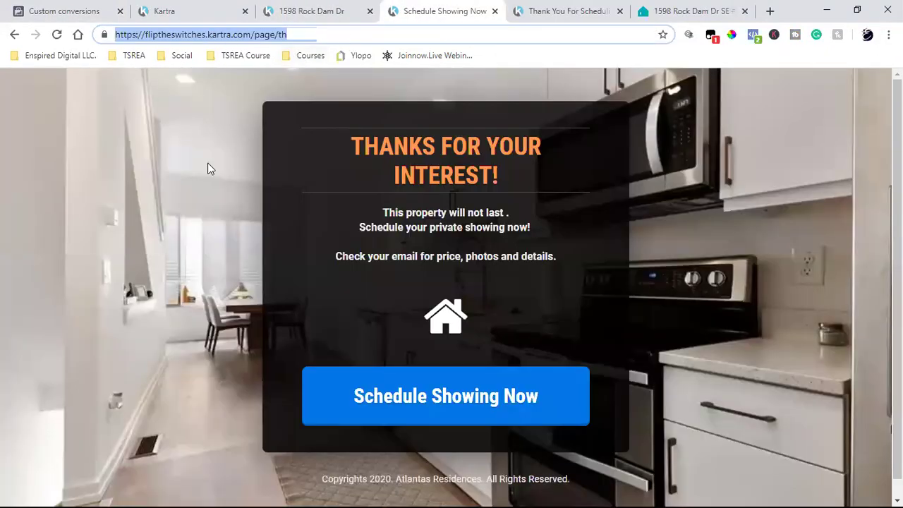
pyautogui.doubleClick(210, 33)
pyautogui.click(526, 10)
pyautogui.click(445, 9)
pyautogui.rightClick(186, 35)
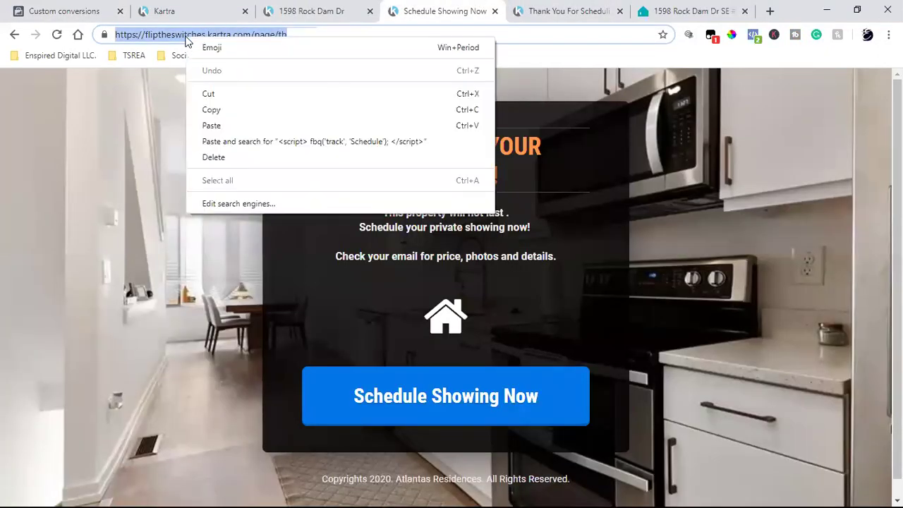
pyautogui.click(235, 117)
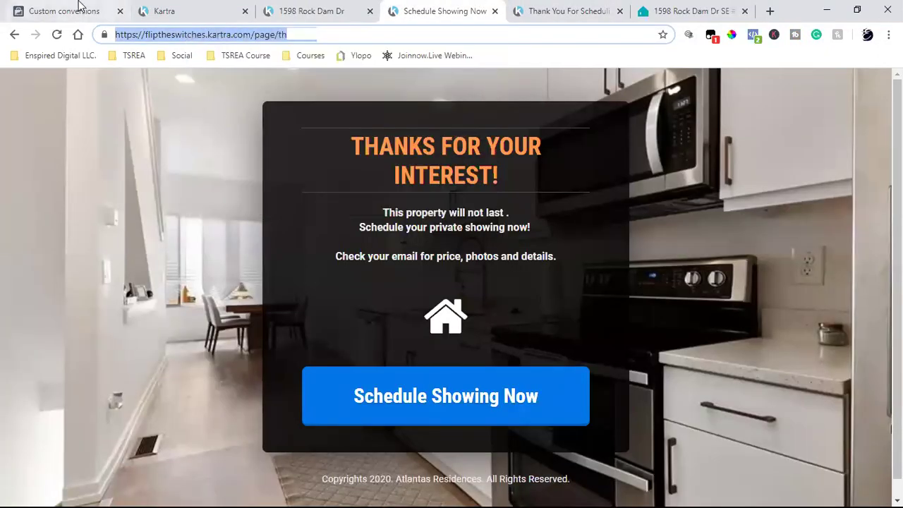
pyautogui.click(77, 11)
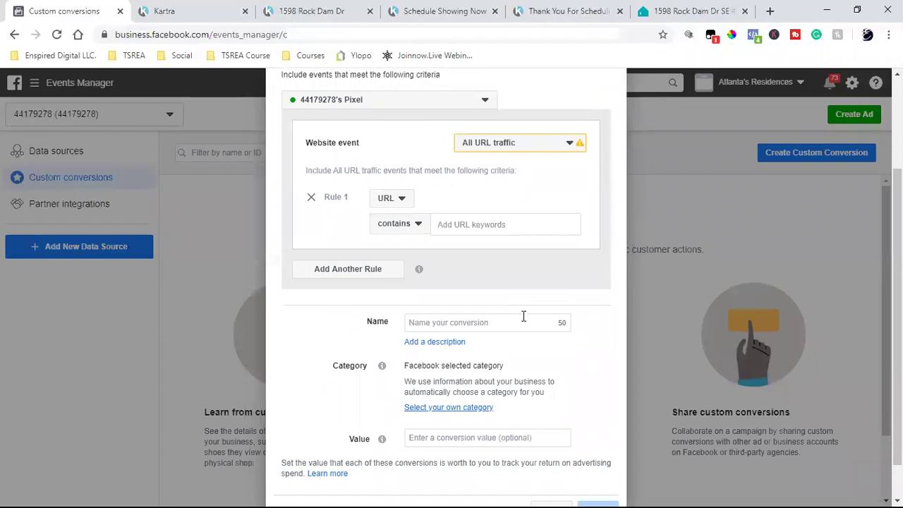
pyautogui.click(504, 224)
pyautogui.hotkey('ctrl', 'v')
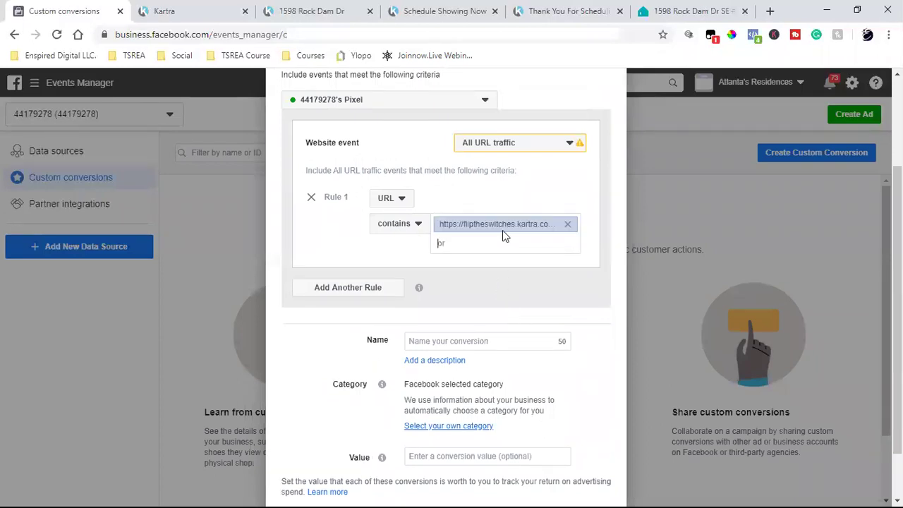
pyautogui.click(475, 343)
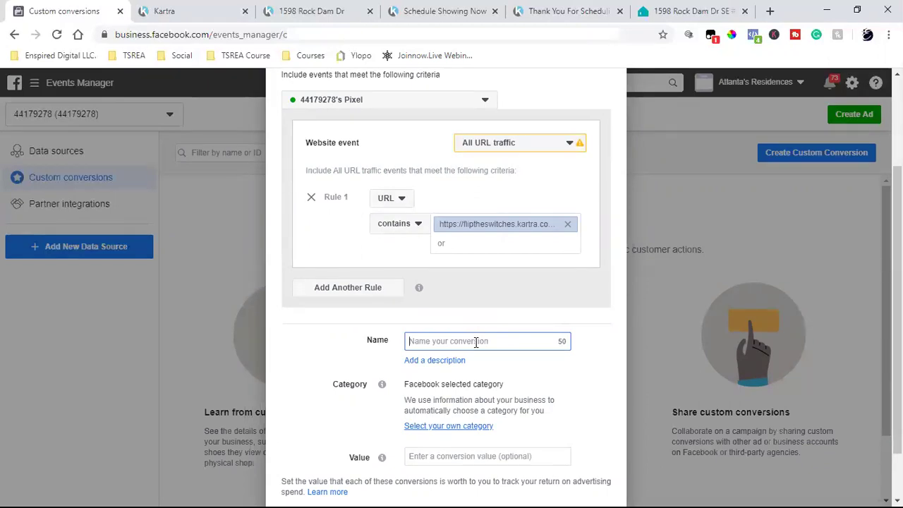
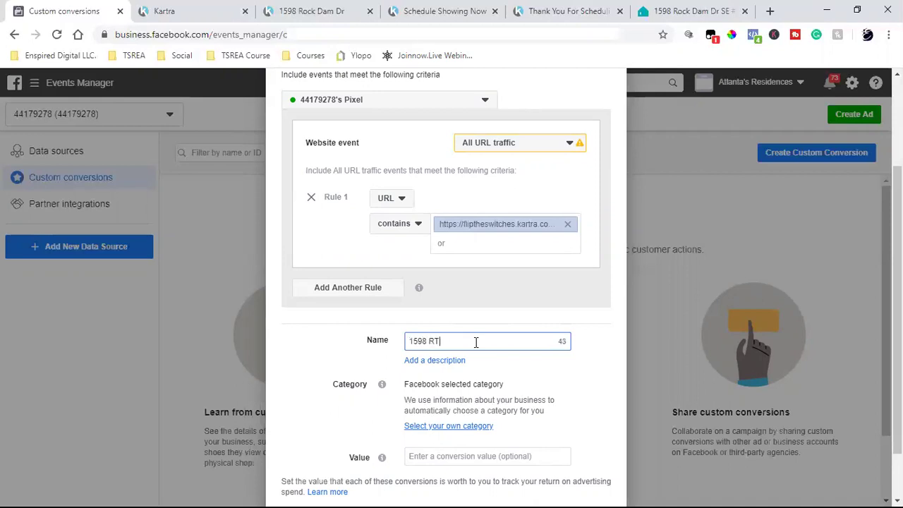
pyautogui.write('leads')
# Set the conversion category to Lead and create the custom conversion
pyautogui.scroll(-2, 476, 342)
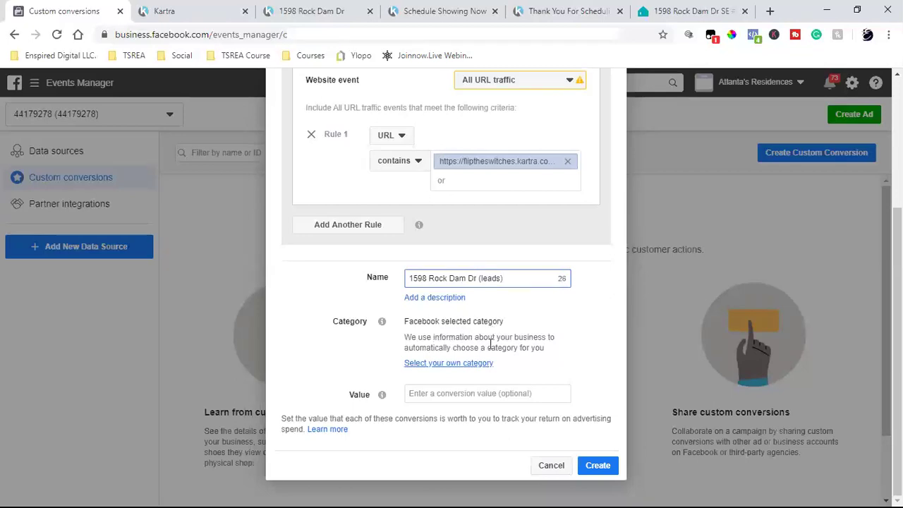
pyautogui.click(440, 364)
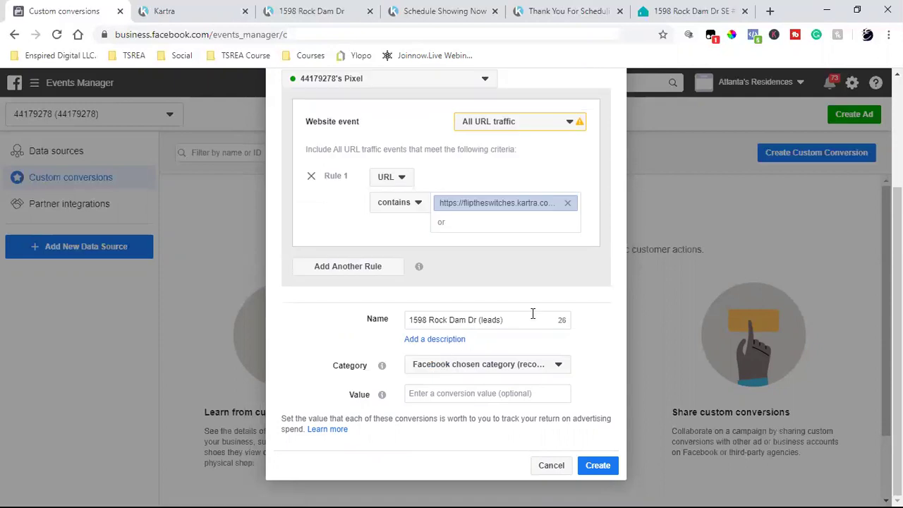
pyautogui.click(457, 374)
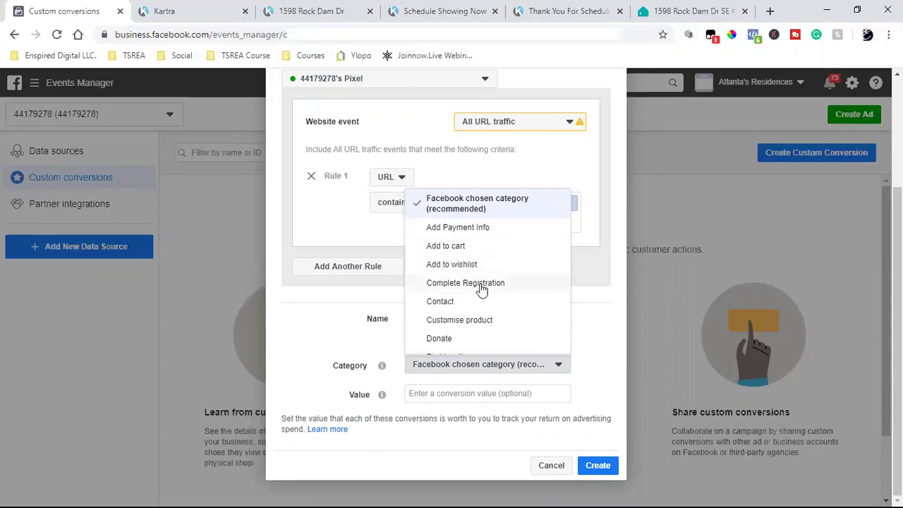
pyautogui.scroll(-2, 480, 287)
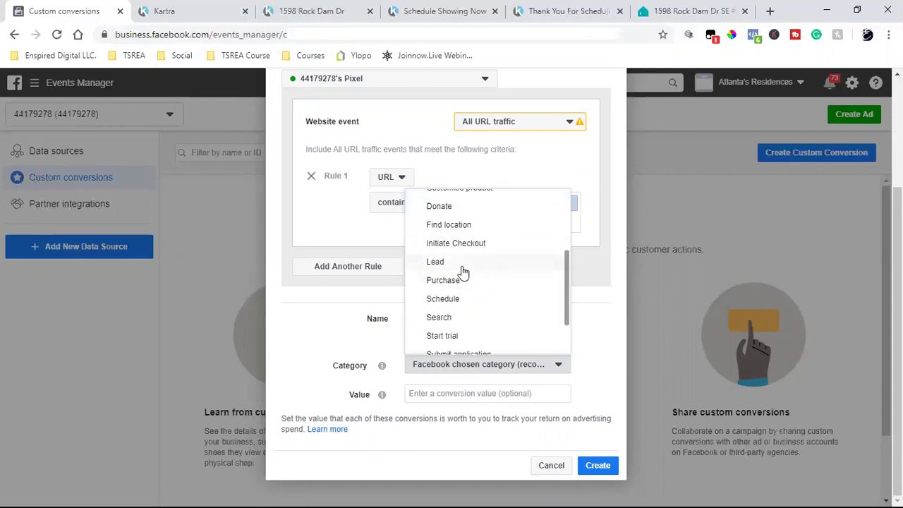
pyautogui.click(462, 270)
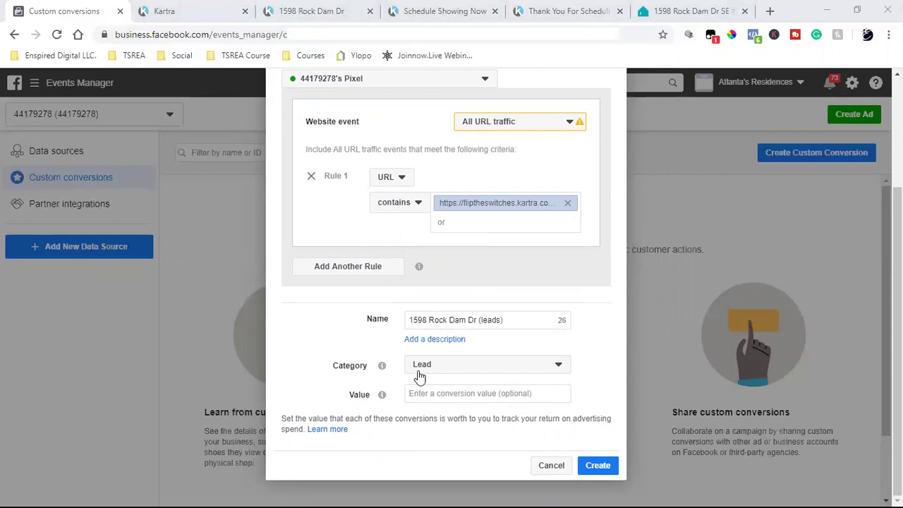
pyautogui.click(586, 466)
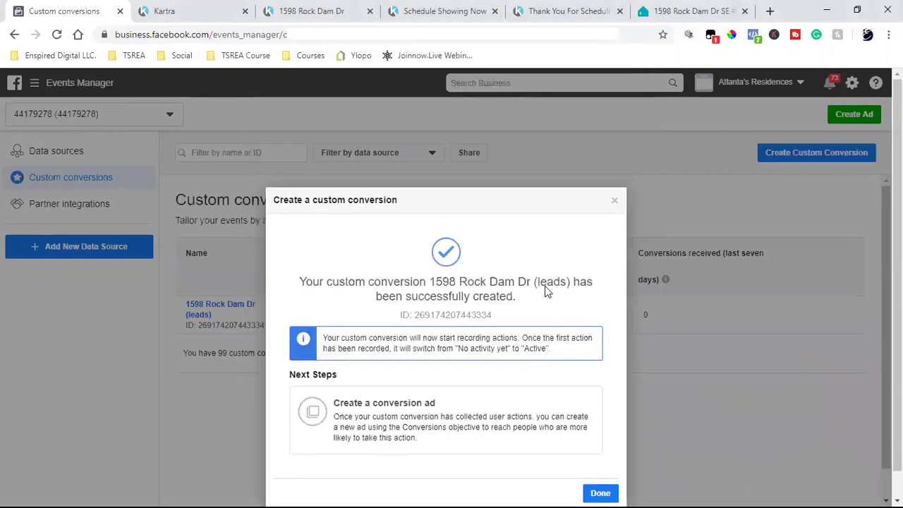
pyautogui.click(602, 492)
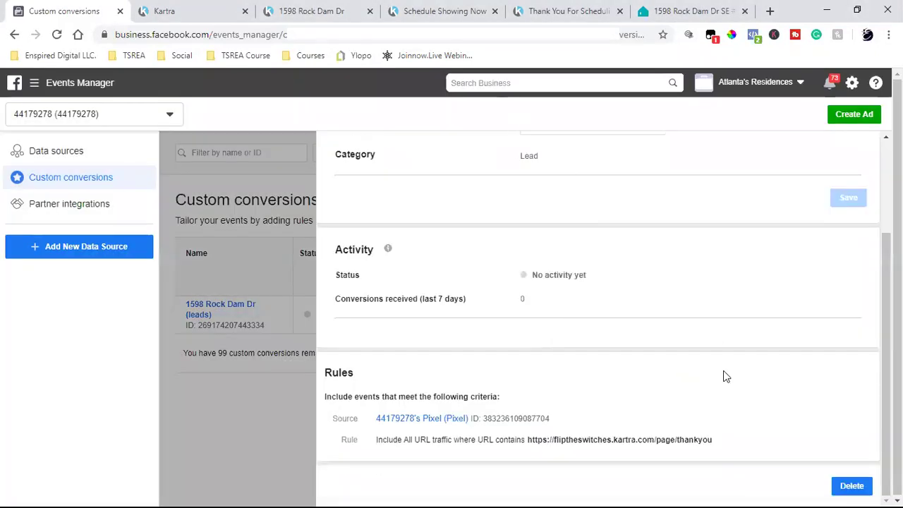
pyautogui.scroll(3, 349, 297)
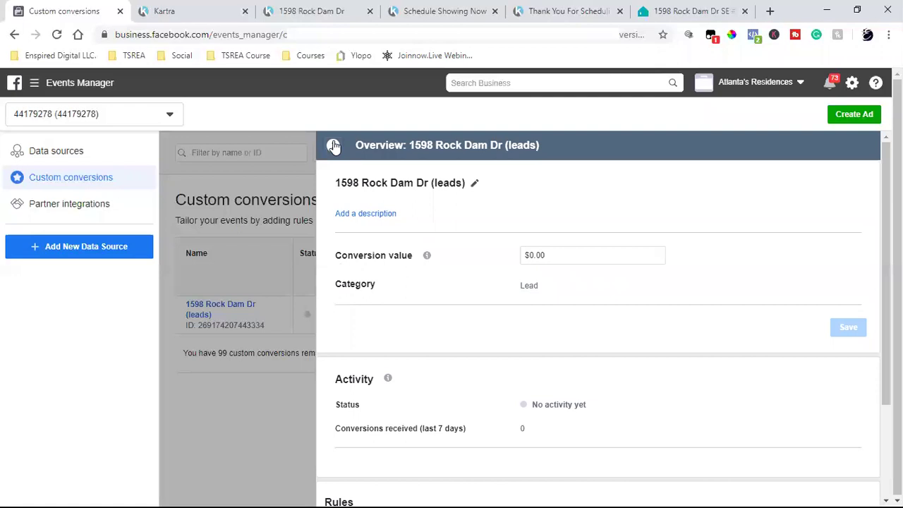
pyautogui.click(333, 147)
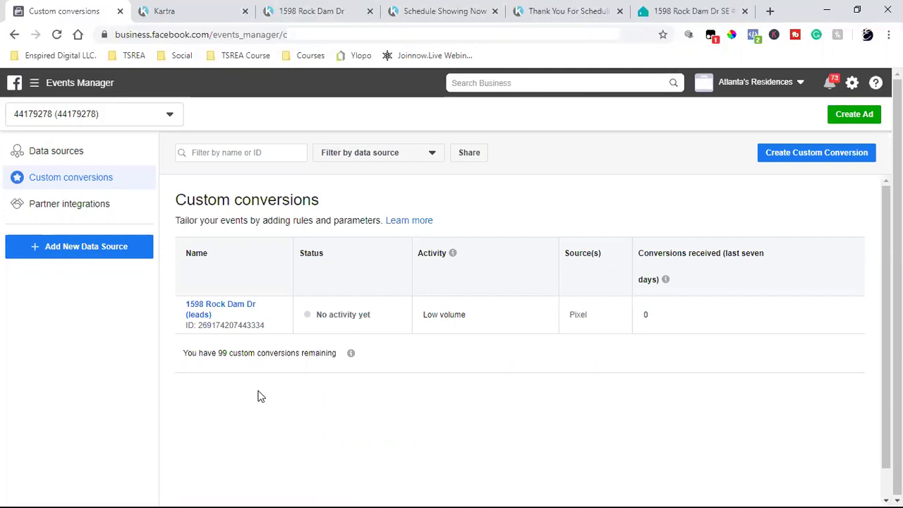
pyautogui.tripleClick(321, 316)
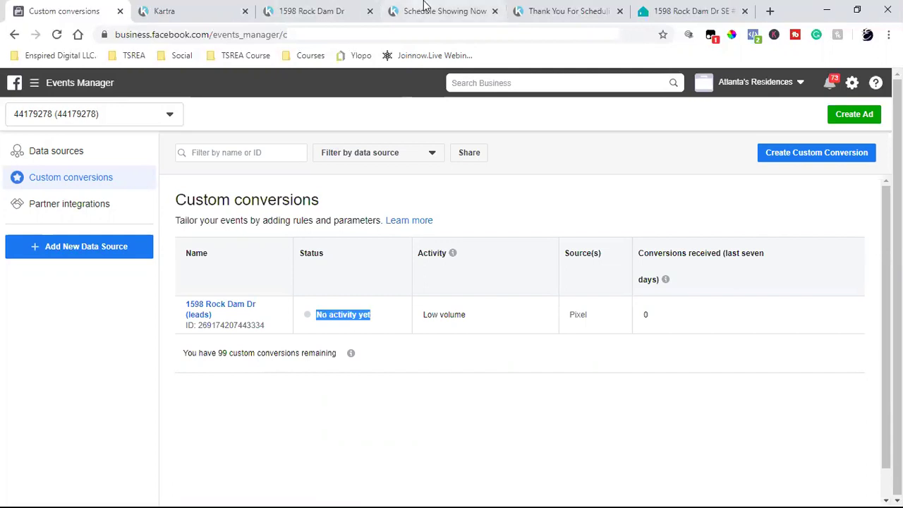
pyautogui.click(423, 9)
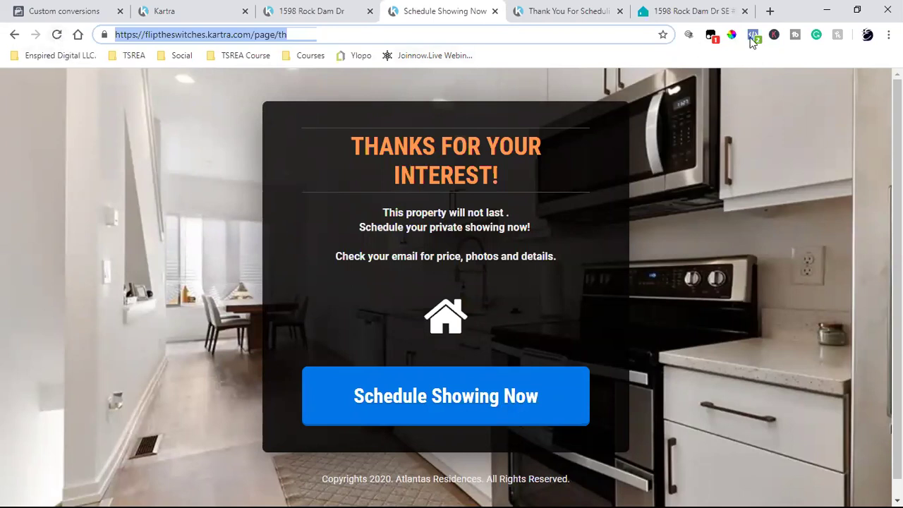
pyautogui.click(97, 8)
pyautogui.click(339, 310)
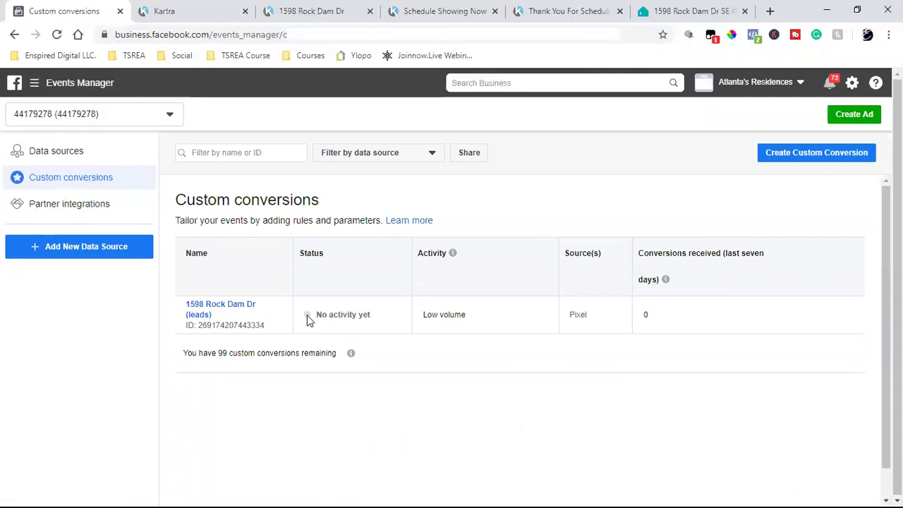
pyautogui.click(305, 9)
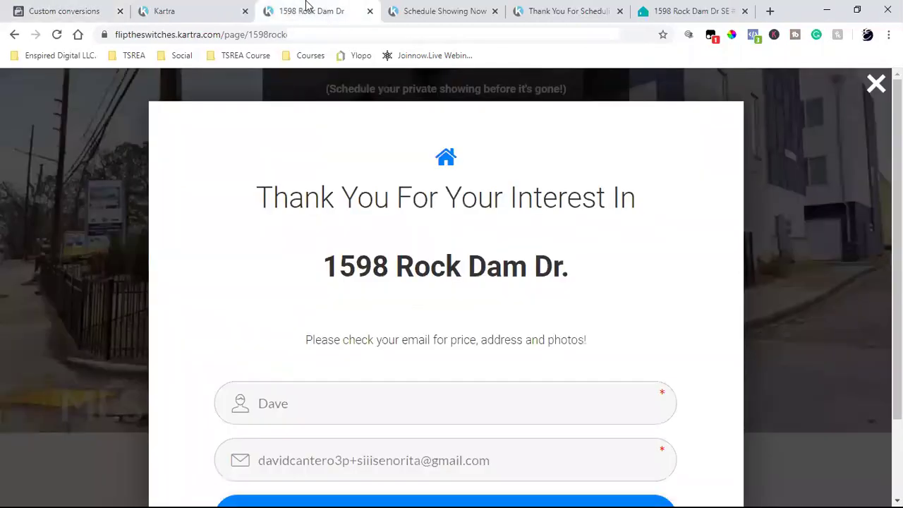
pyautogui.click(415, 6)
pyautogui.click(57, 35)
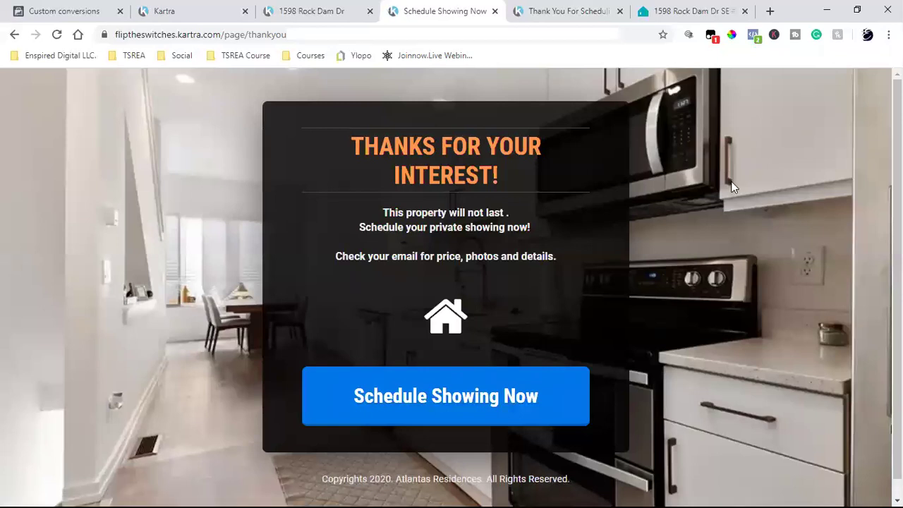
pyautogui.click(754, 39)
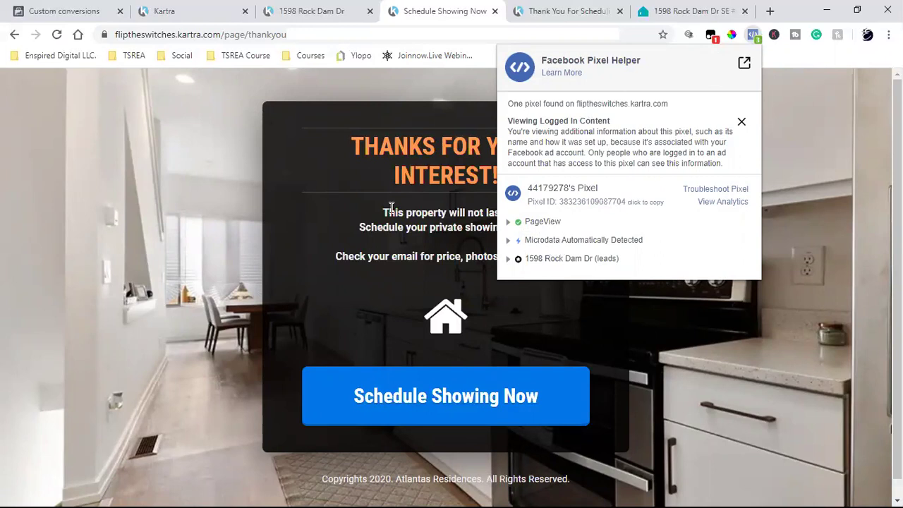
pyautogui.click(61, 9)
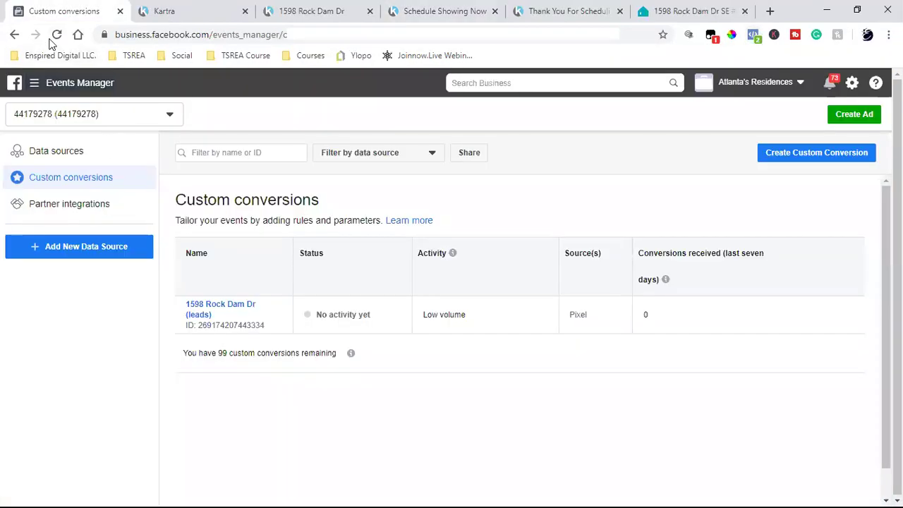
pyautogui.click(55, 34)
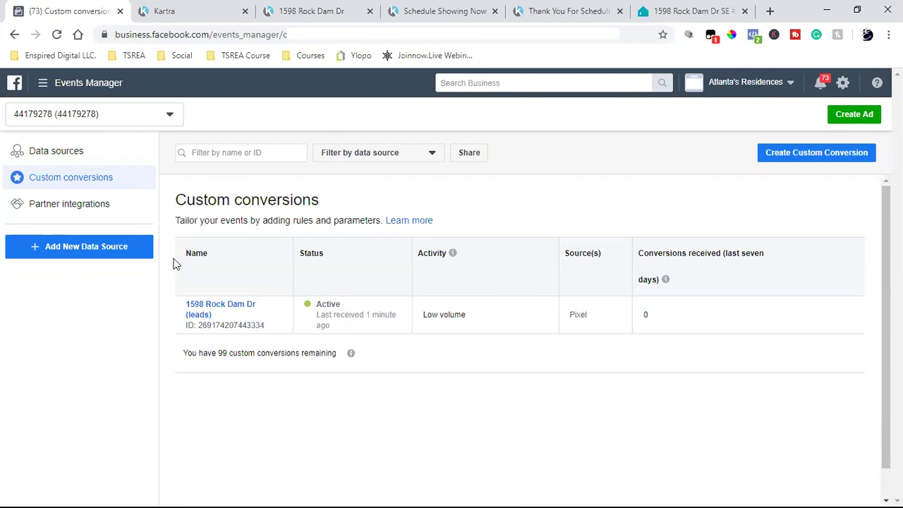
pyautogui.click(43, 85)
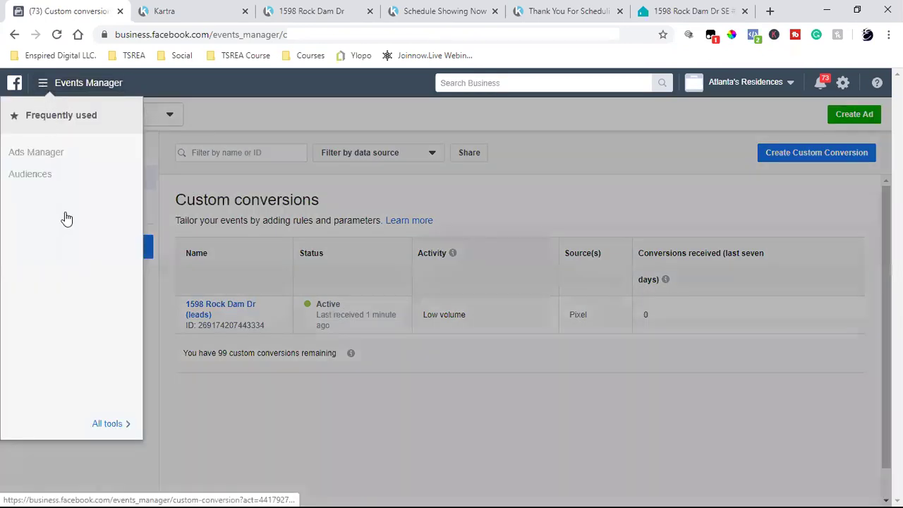
# Open Audiences through All tools, glancing at the Kartra thank-you tabs while it loads
pyautogui.click(113, 423)
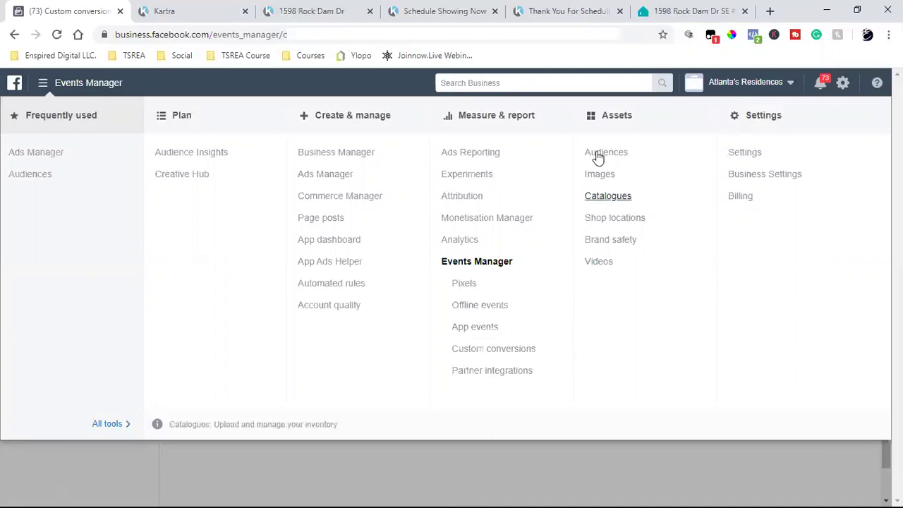
pyautogui.click(610, 159)
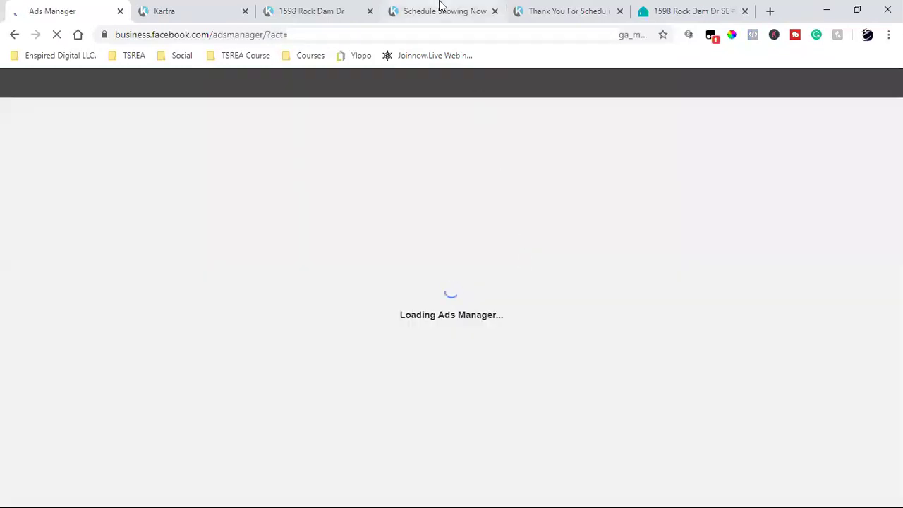
pyautogui.click(439, 9)
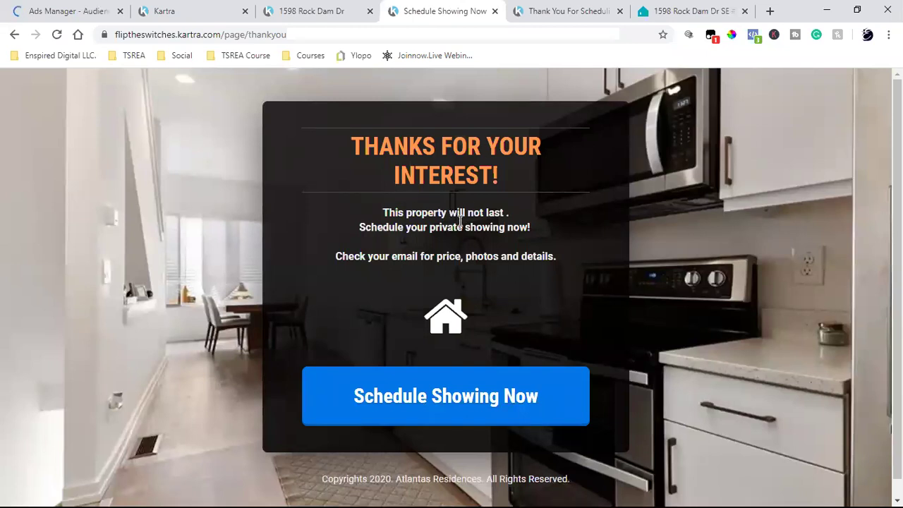
pyautogui.click(566, 7)
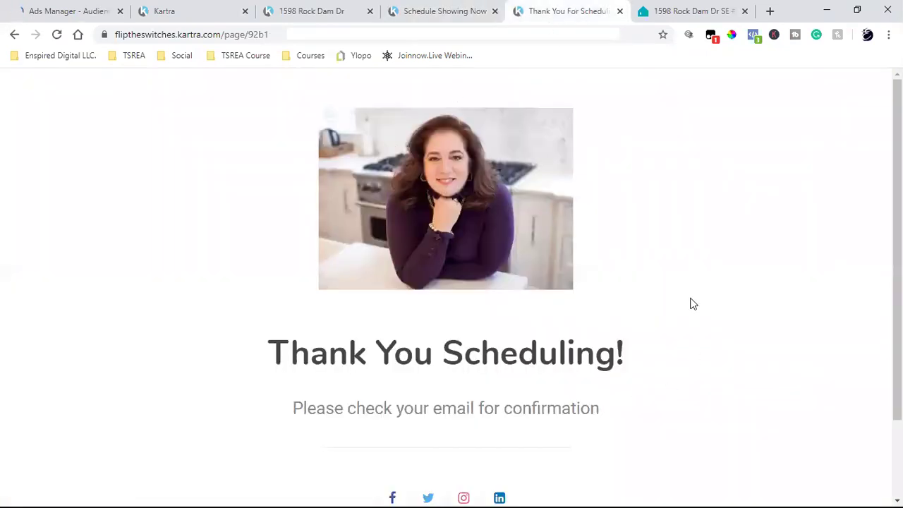
pyautogui.click(83, 12)
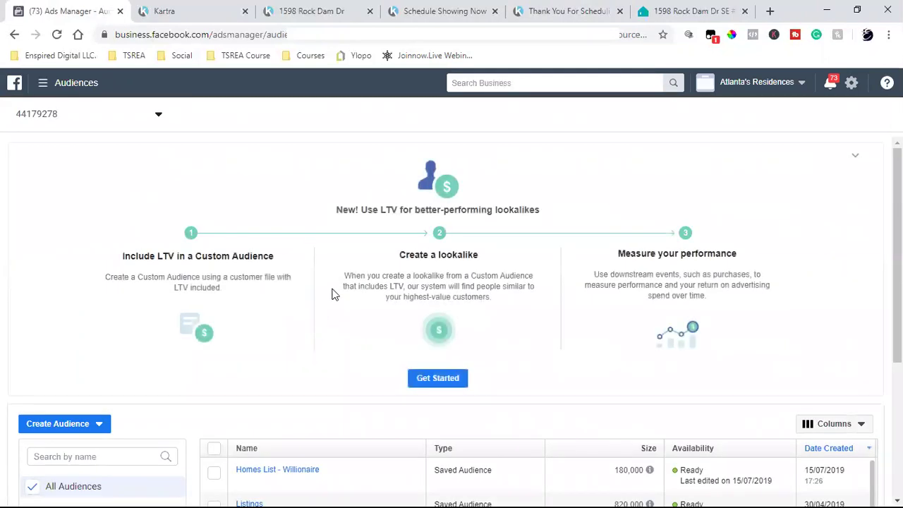
# Choose Create Audience > Custom Audience on the Audiences page
pyautogui.scroll(-3, 799, 297)
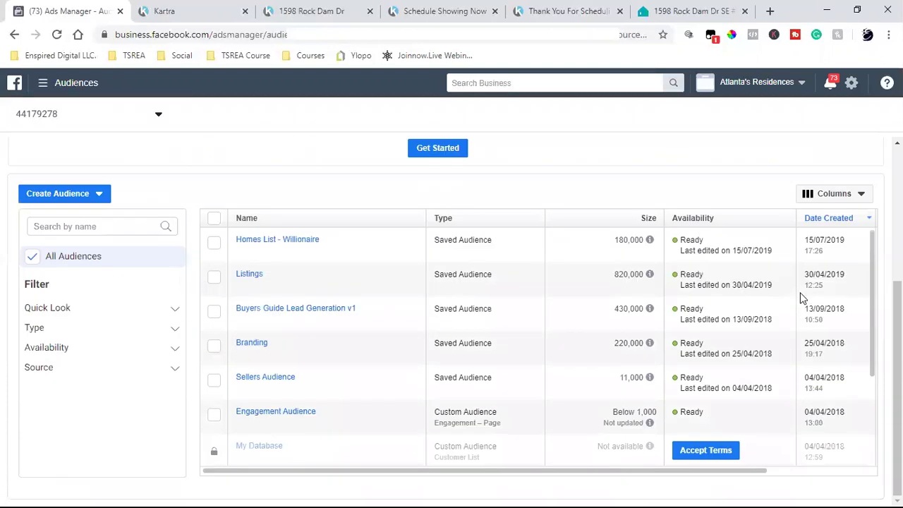
pyautogui.scroll(4, 779, 318)
pyautogui.click(42, 84)
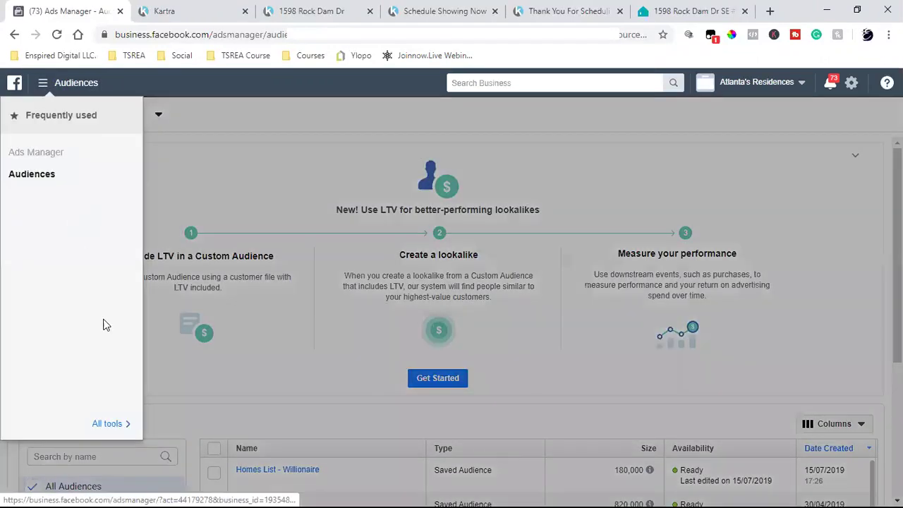
pyautogui.click(109, 423)
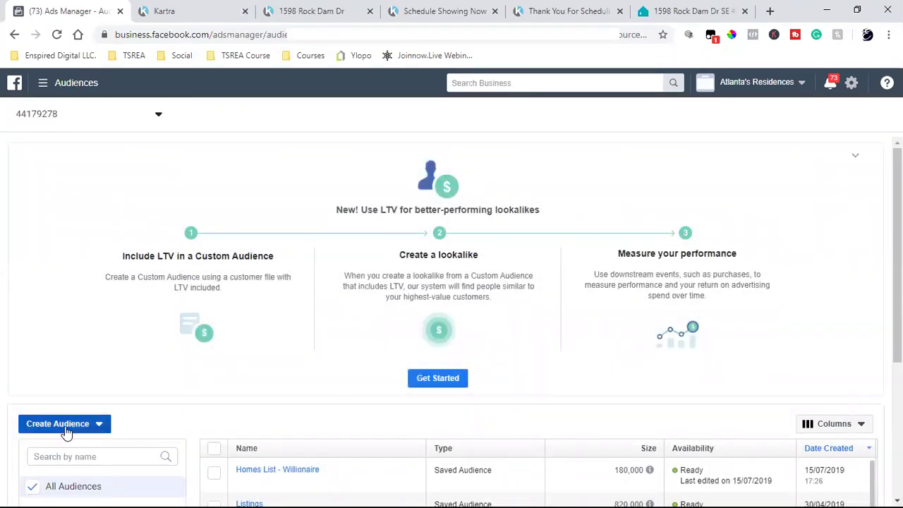
pyautogui.click(67, 432)
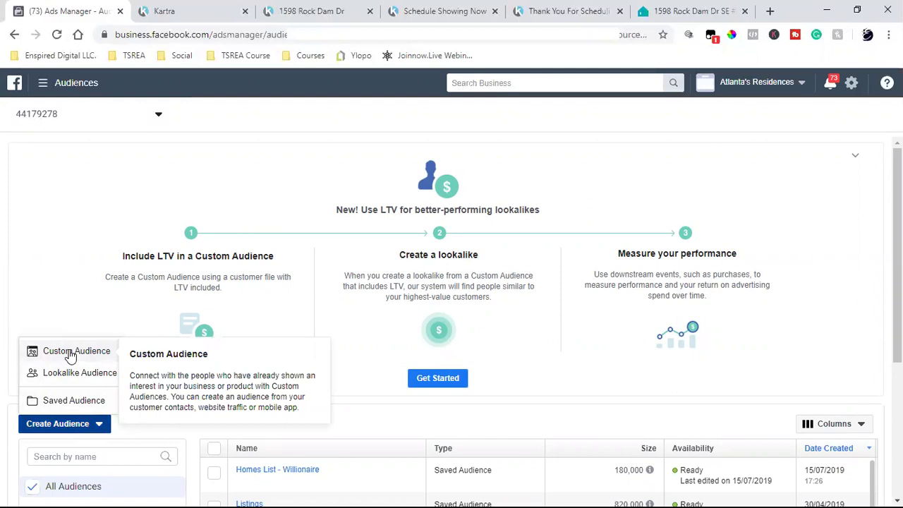
pyautogui.click(71, 353)
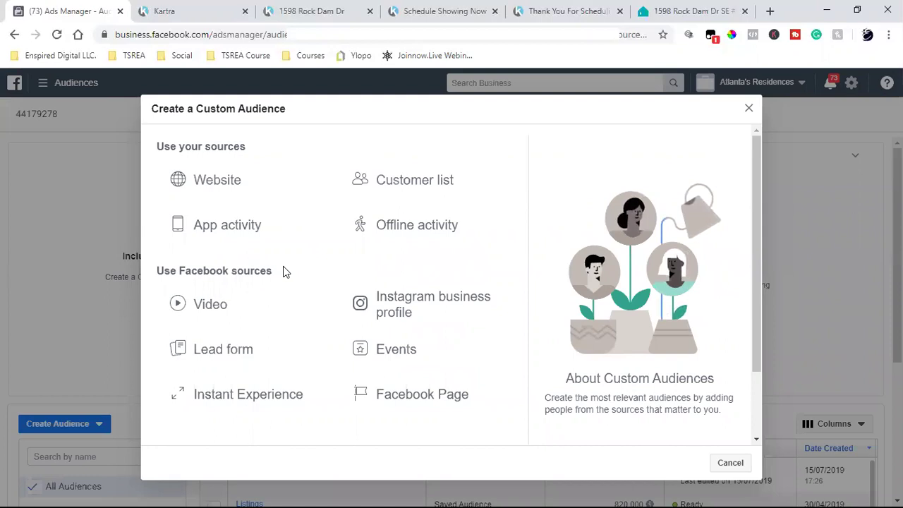
# Pick Website as the audience source and check the thank-you popup on the property page
pyautogui.click(212, 172)
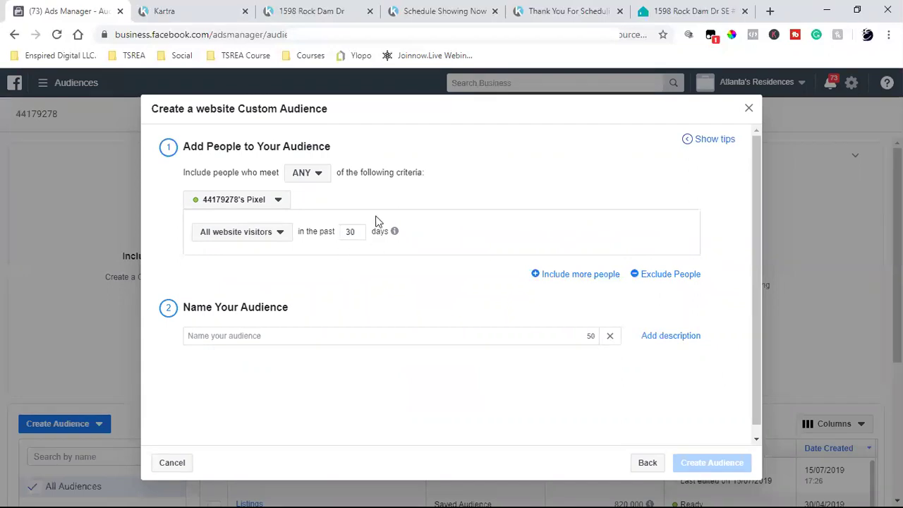
pyautogui.click(314, 13)
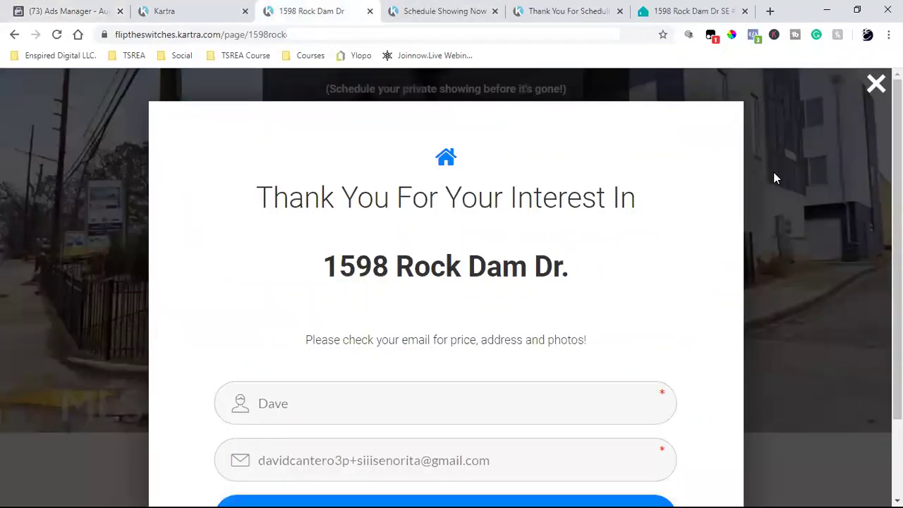
pyautogui.click(776, 271)
pyautogui.scroll(10, 776, 271)
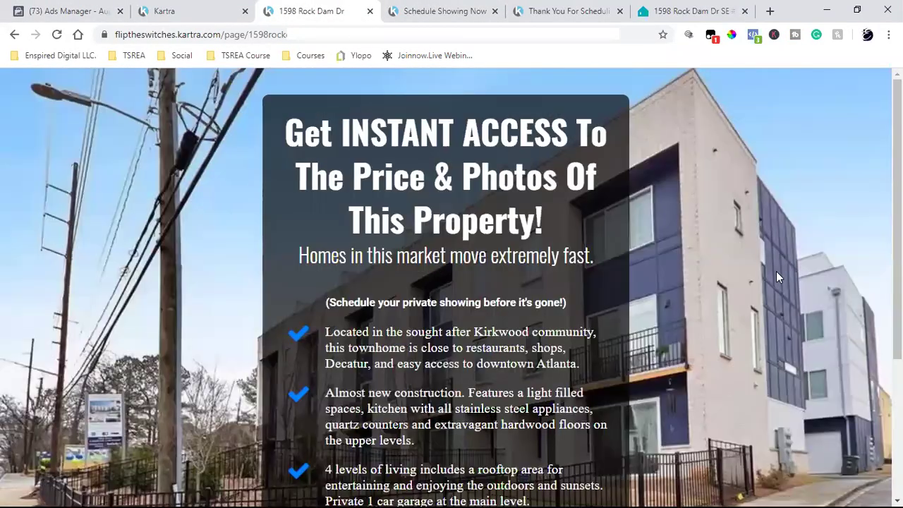
pyautogui.scroll(-10, 777, 271)
pyautogui.click(424, 368)
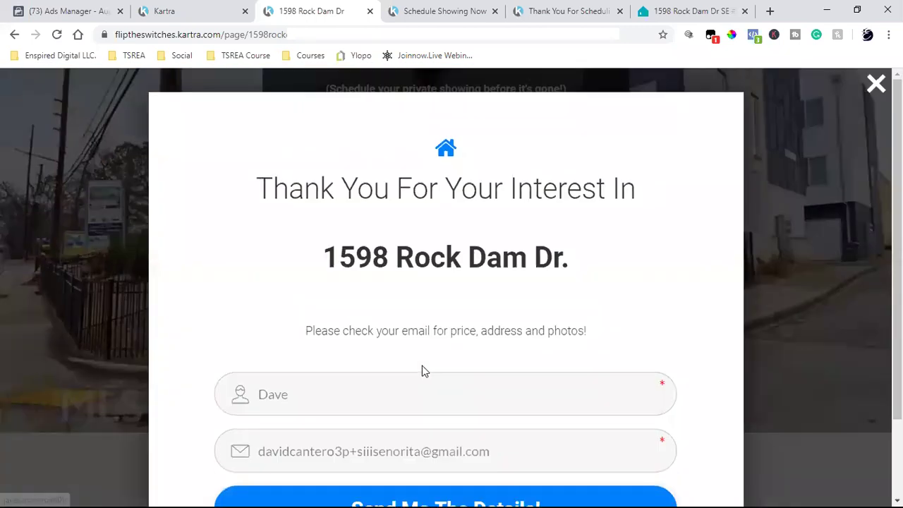
# Copy the thank-you page address without the https prefix for the audience rule
pyautogui.click(453, 10)
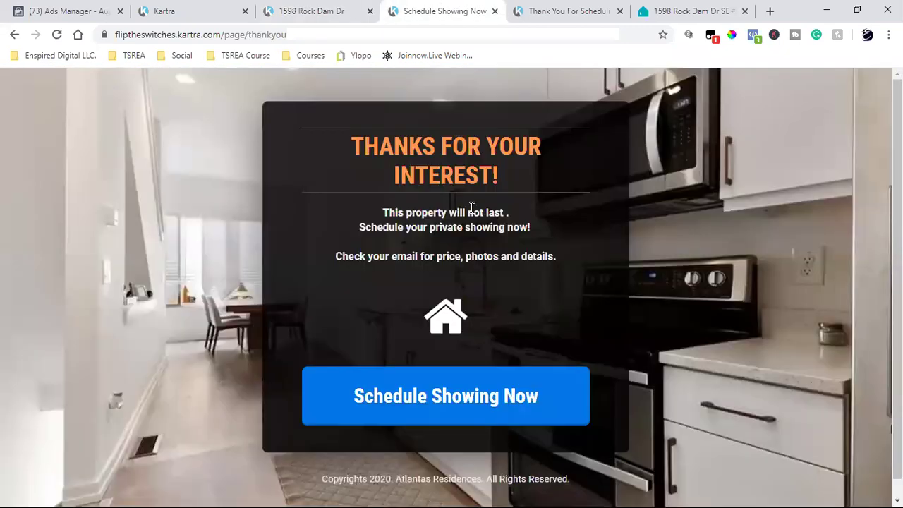
pyautogui.click(207, 35)
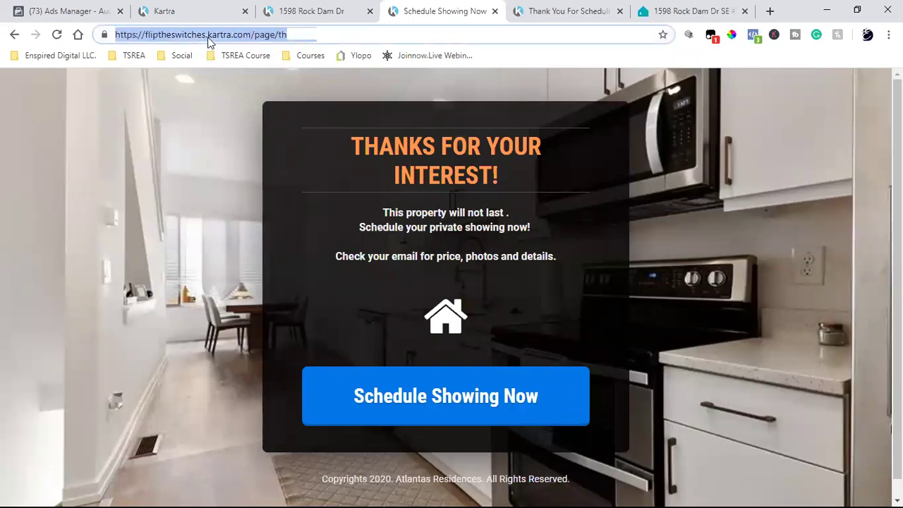
pyautogui.click(191, 35)
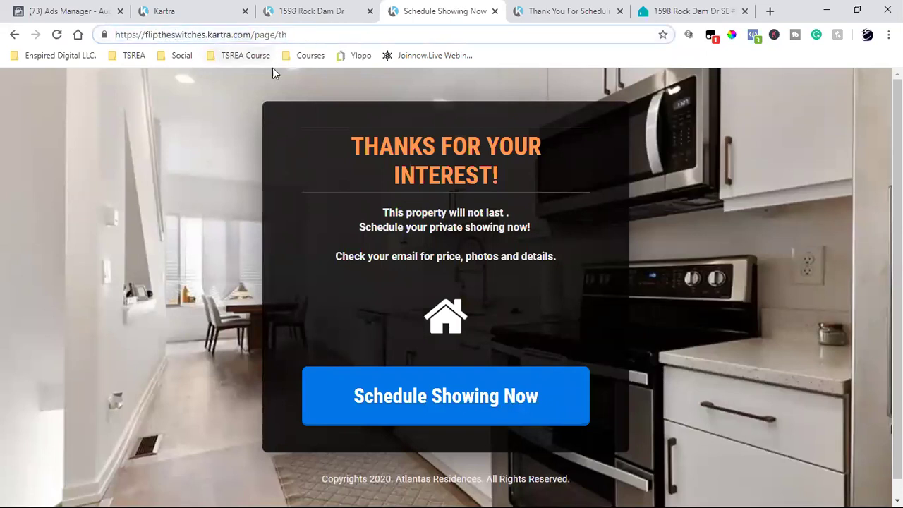
pyautogui.click(71, 7)
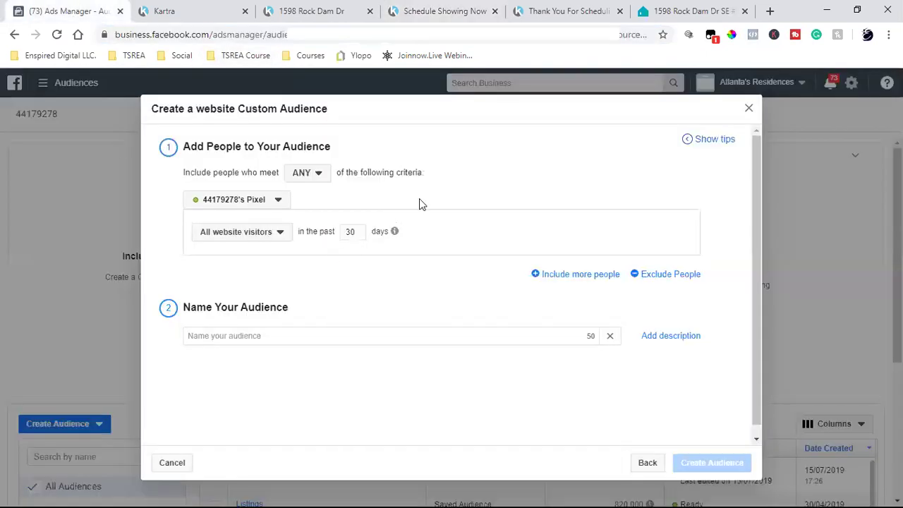
pyautogui.click(295, 10)
pyautogui.click(457, 9)
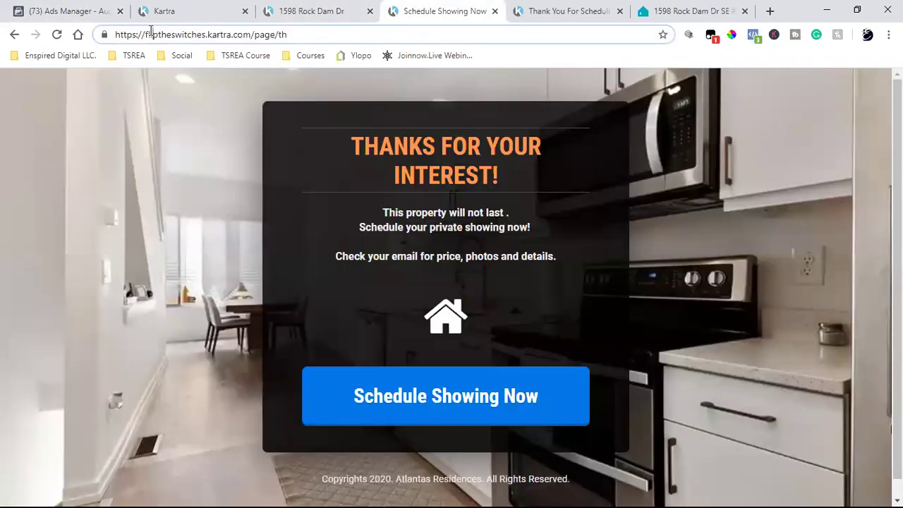
pyautogui.moveTo(145, 34); pyautogui.dragTo(392, 38)
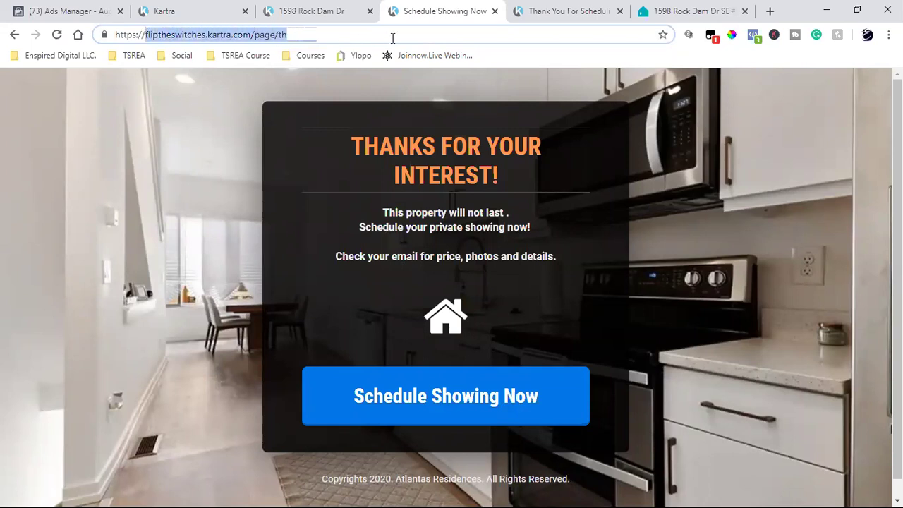
pyautogui.rightClick(209, 41)
pyautogui.click(261, 107)
pyautogui.click(89, 5)
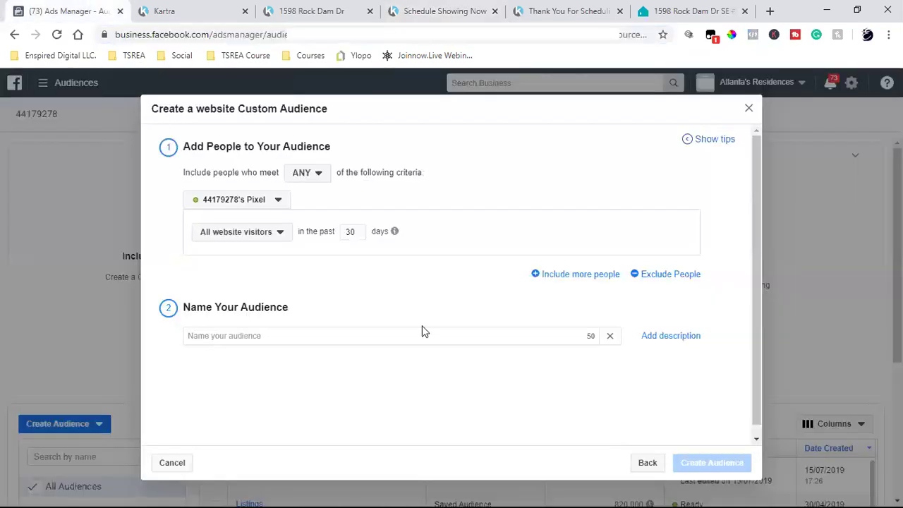
pyautogui.click(265, 238)
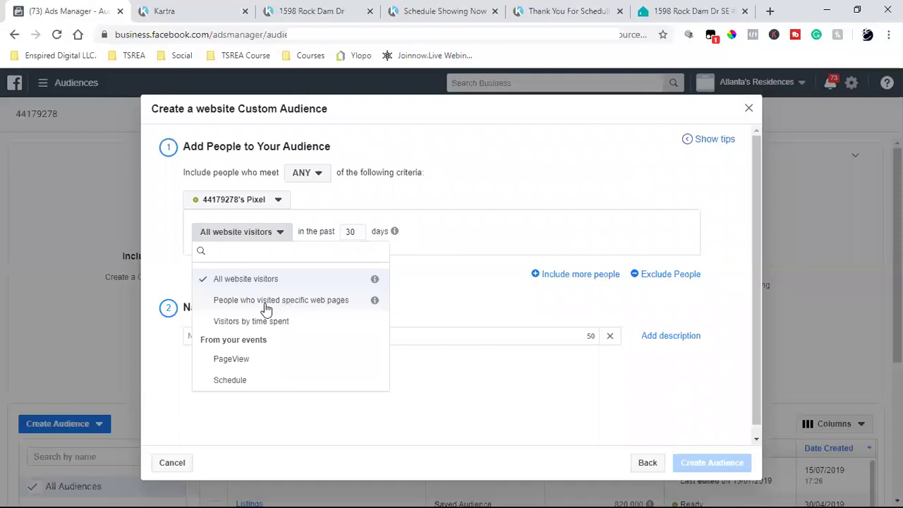
# Include only visitors of the pasted thank-you page URL over 180 days
pyautogui.click(288, 305)
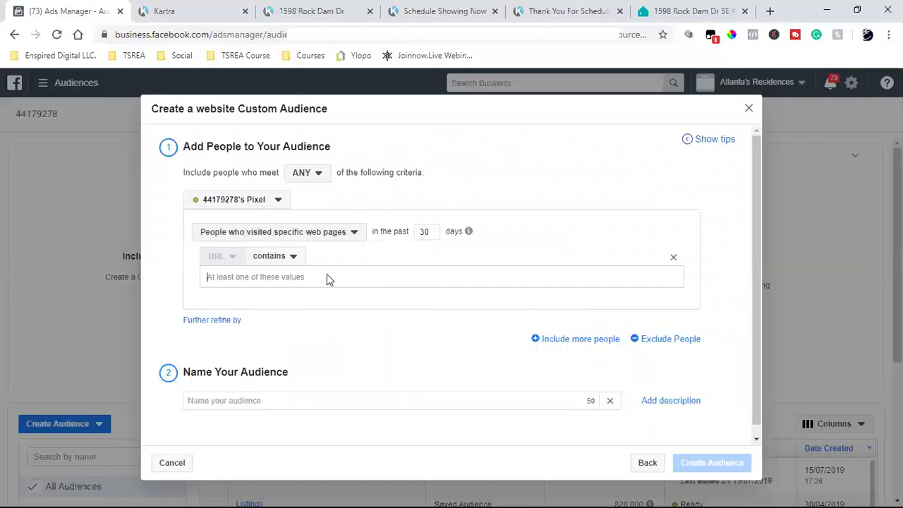
pyautogui.doubleClick(427, 233)
pyautogui.click(366, 277)
pyautogui.hotkey('ctrl', 'v')
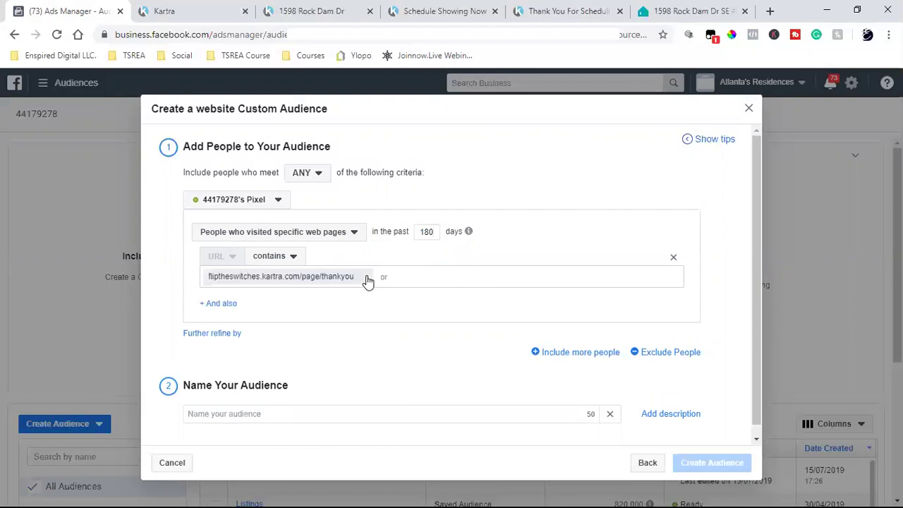
pyautogui.click(325, 415)
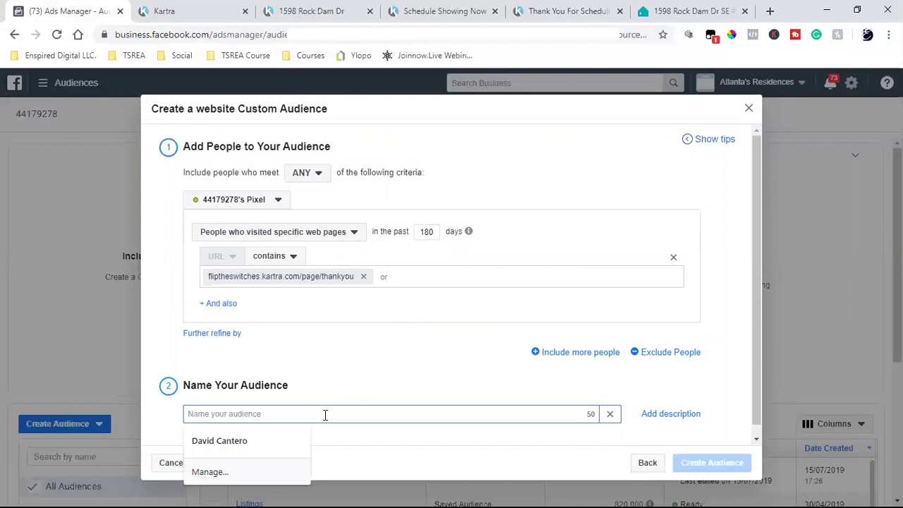
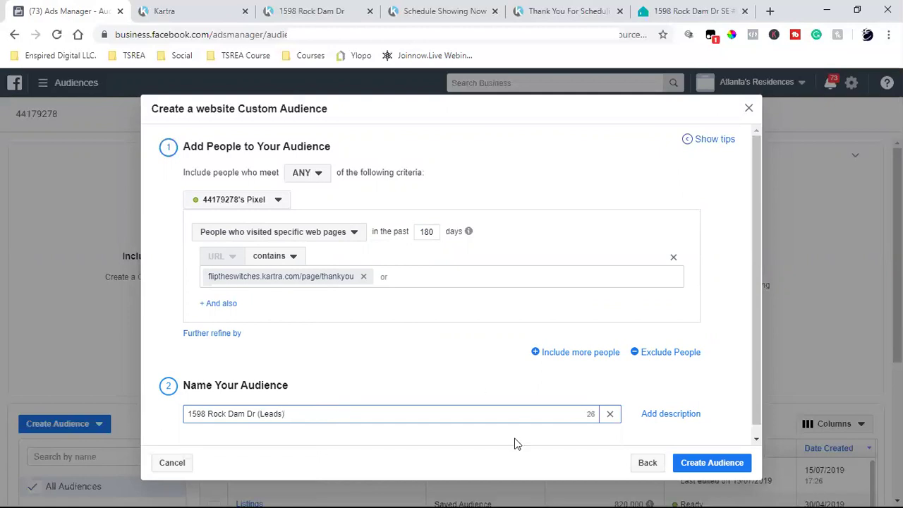
pyautogui.click(709, 468)
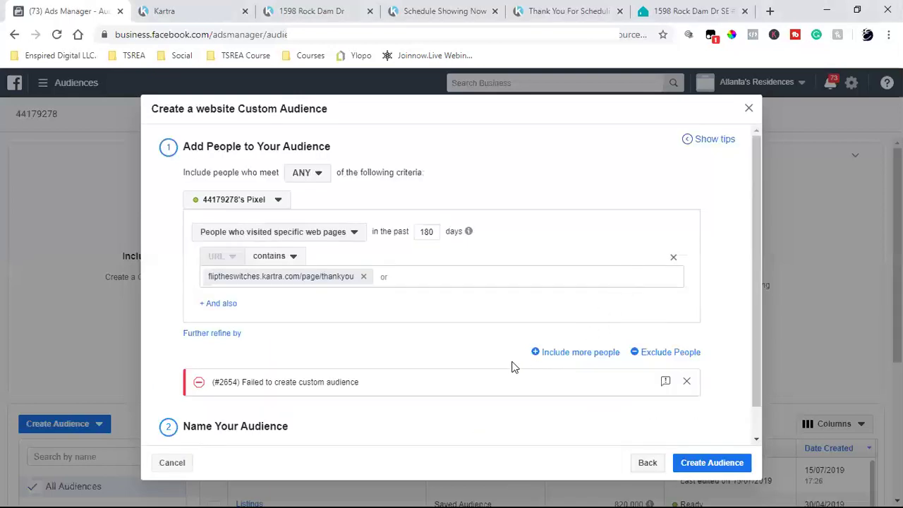
# Switch the visitor criterion to all website visitors, then back to visitors of specific web pages
pyautogui.scroll(-1, 419, 392)
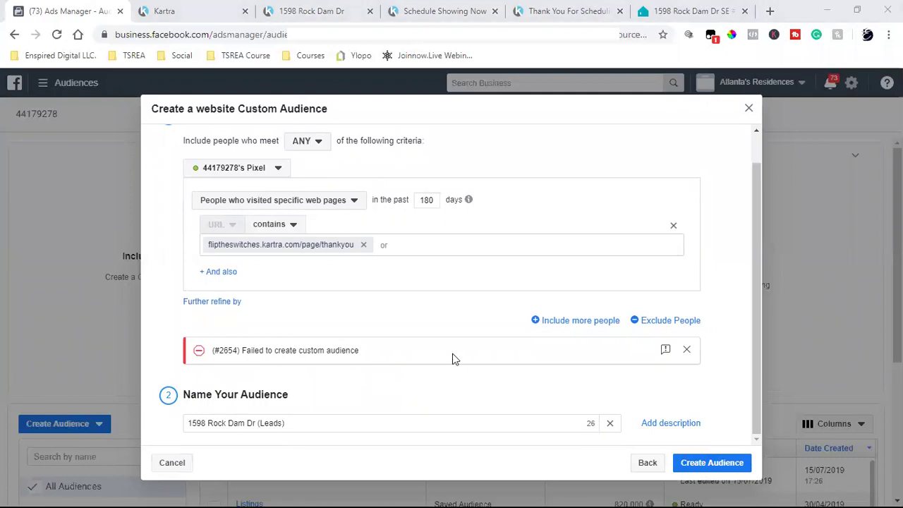
pyautogui.click(202, 359)
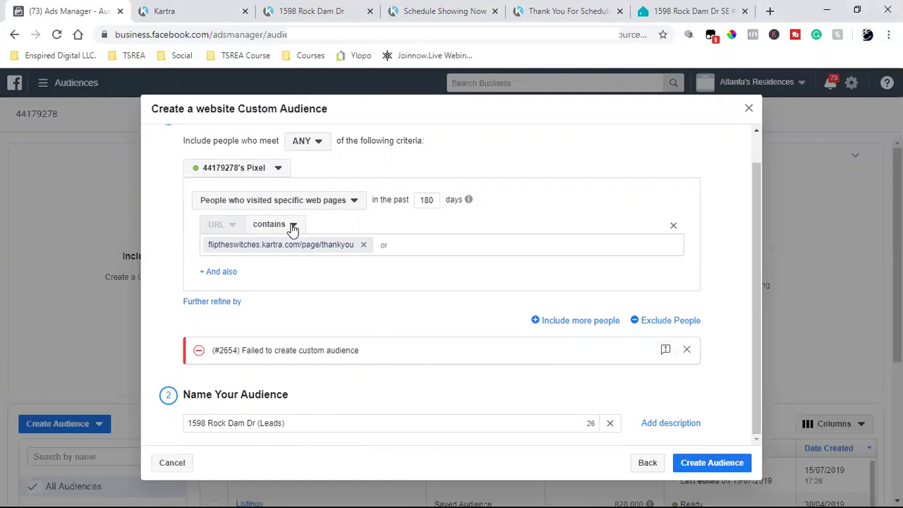
pyautogui.click(257, 204)
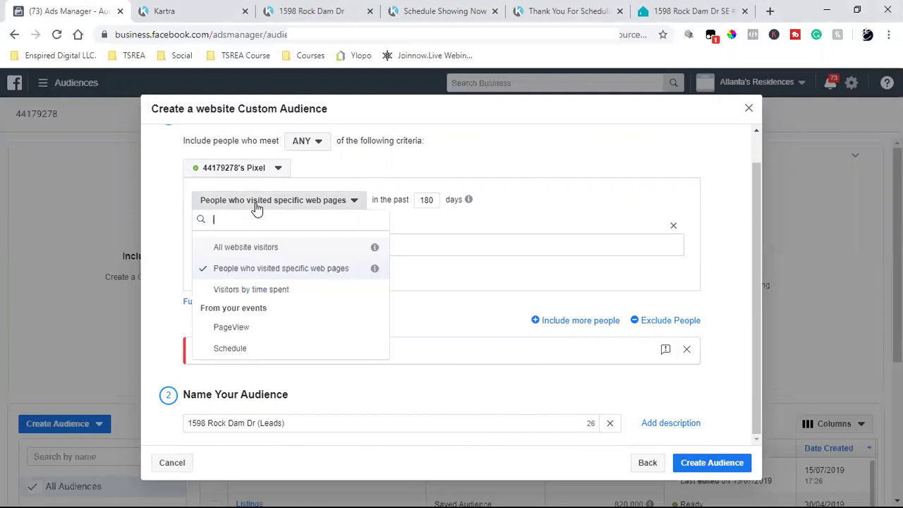
pyautogui.click(274, 249)
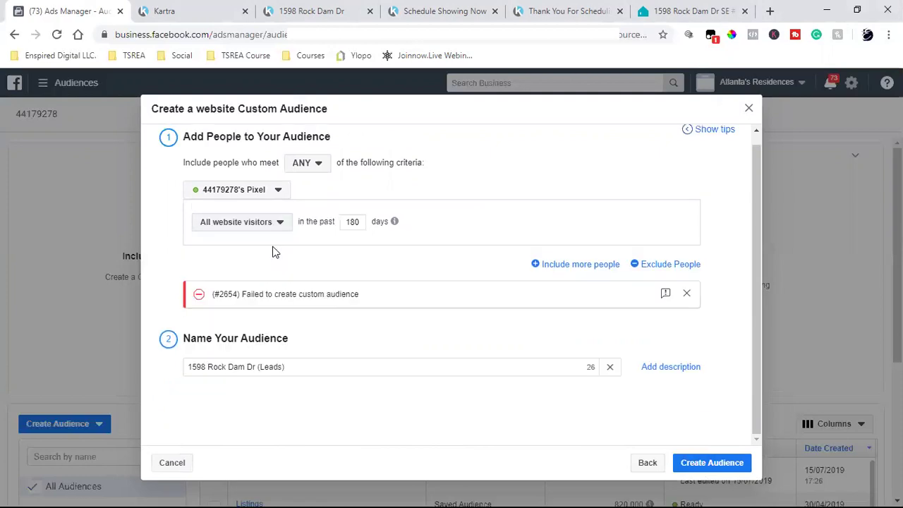
pyautogui.moveTo(394, 222)
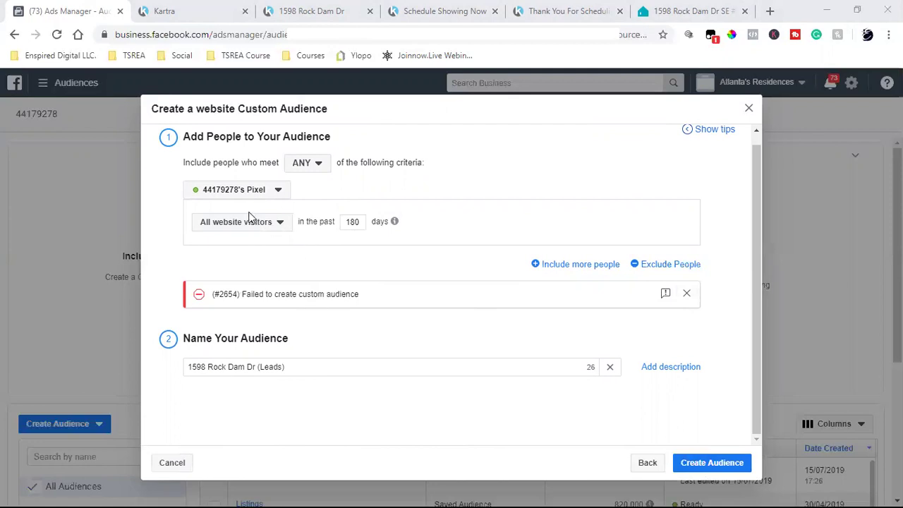
pyautogui.click(247, 224)
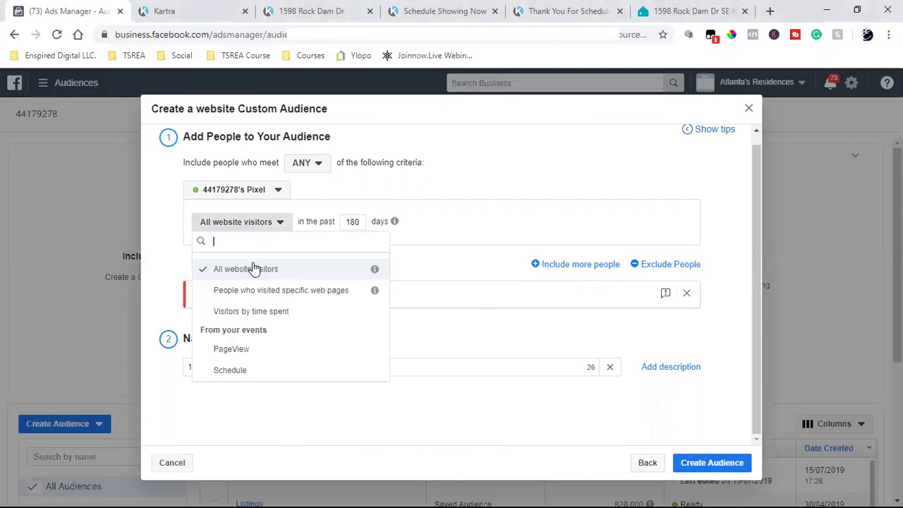
pyautogui.click(421, 222)
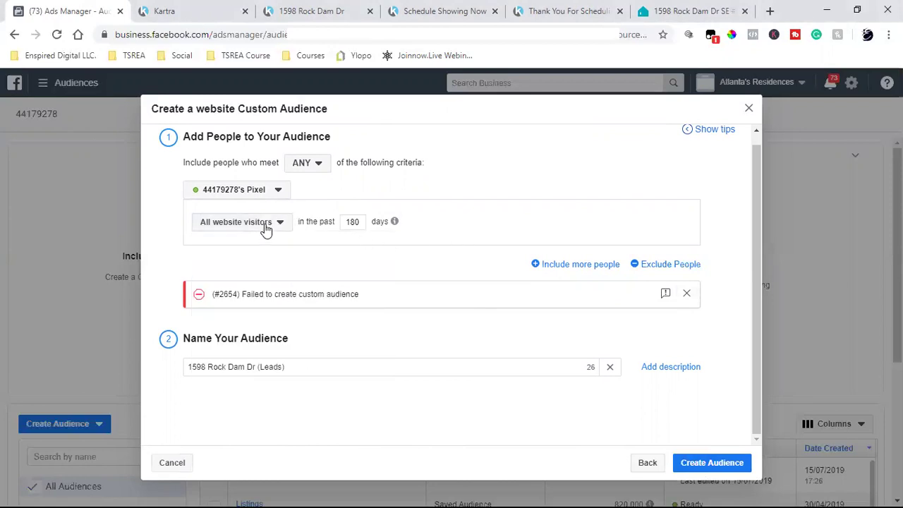
pyautogui.click(266, 226)
pyautogui.click(263, 288)
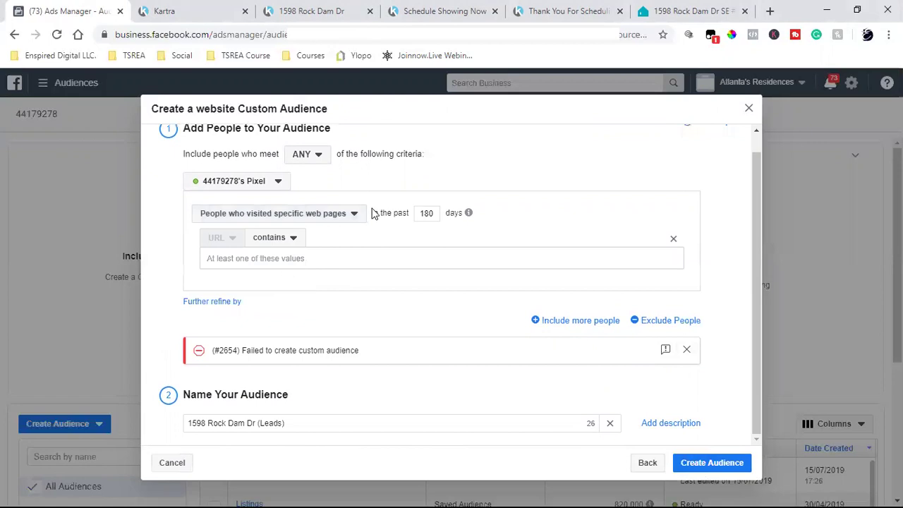
# Paste the full https Kartra thank-you page URL into the URL rule and retry Create Audience
pyautogui.click(399, 8)
pyautogui.doubleClick(184, 34)
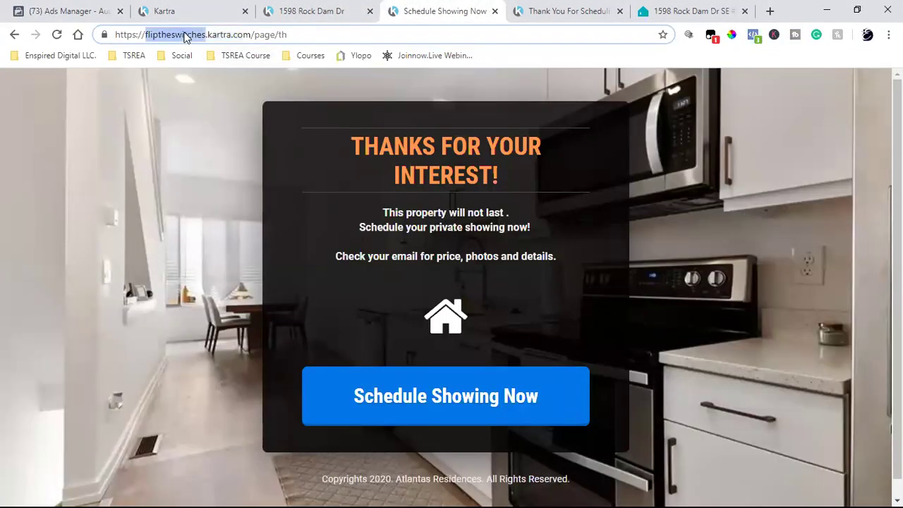
pyautogui.tripleClick(183, 35)
pyautogui.rightClick(185, 34)
pyautogui.click(235, 105)
pyautogui.click(65, 11)
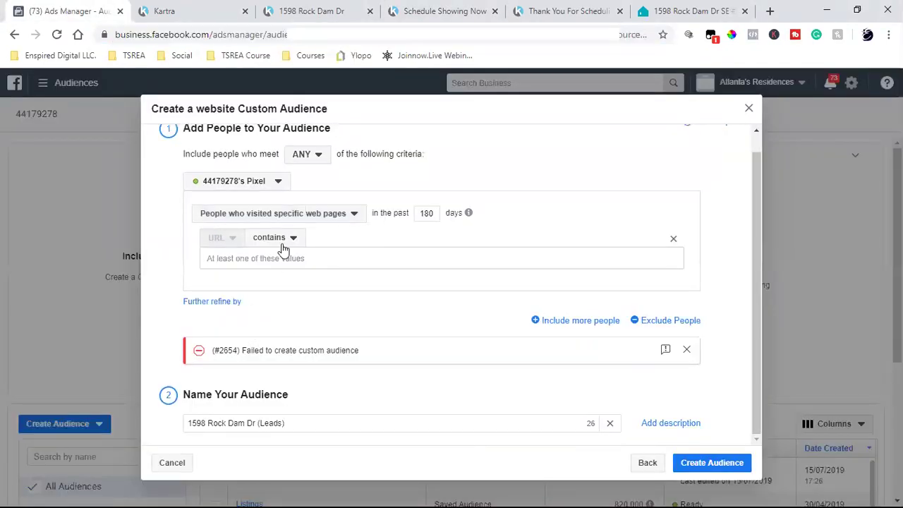
pyautogui.hotkey('ctrl', 'v')
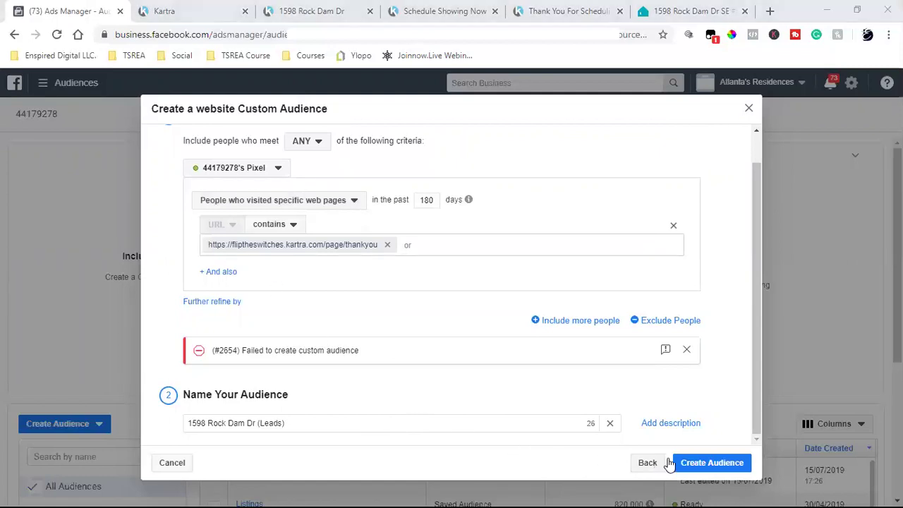
pyautogui.click(736, 463)
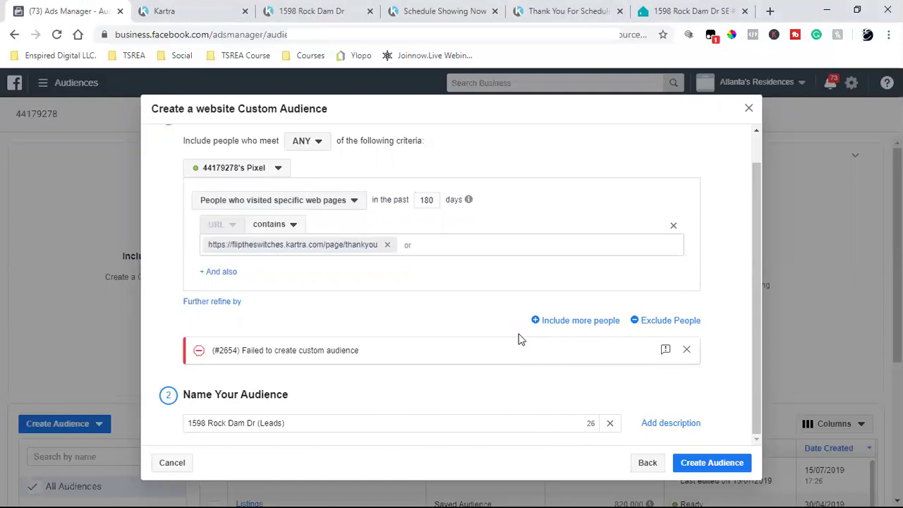
# Close the website audience dialog after the creation fails again
pyautogui.scroll(1, 440, 320)
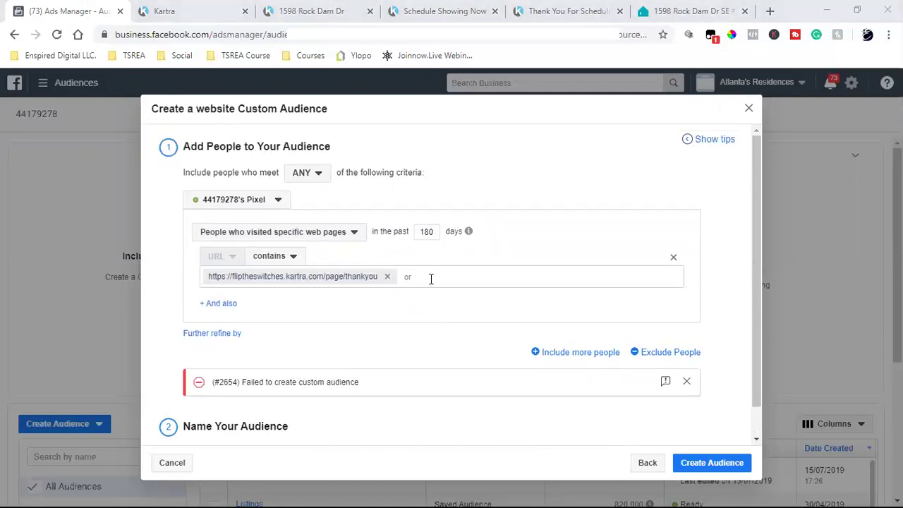
pyautogui.scroll(-1, 431, 278)
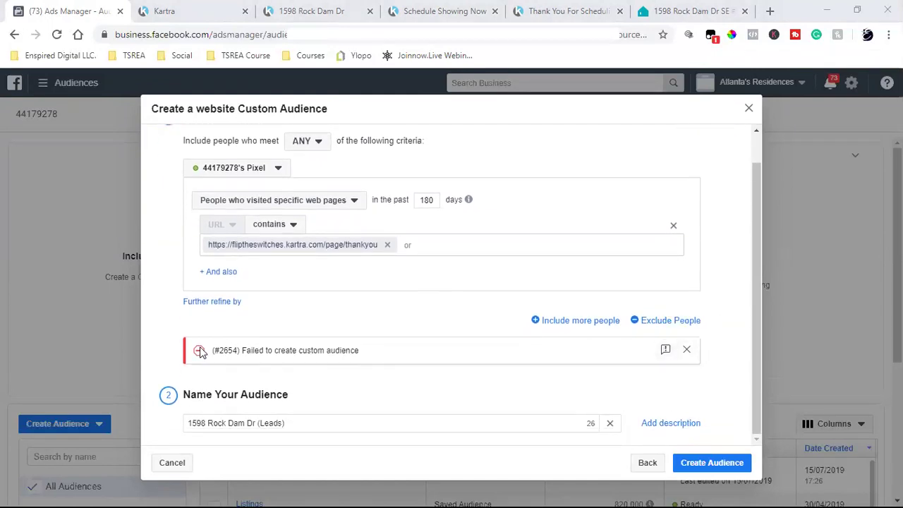
pyautogui.scroll(1, 395, 393)
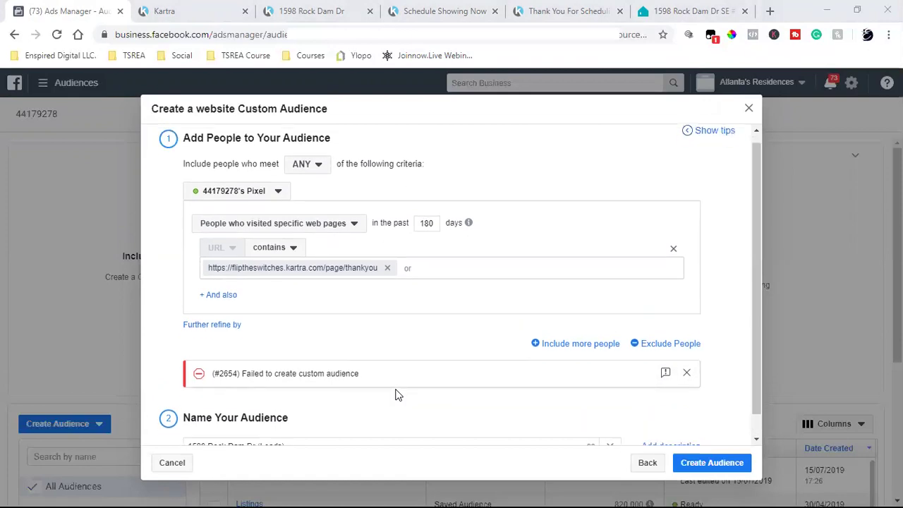
pyautogui.scroll(-1, 395, 393)
pyautogui.click(749, 107)
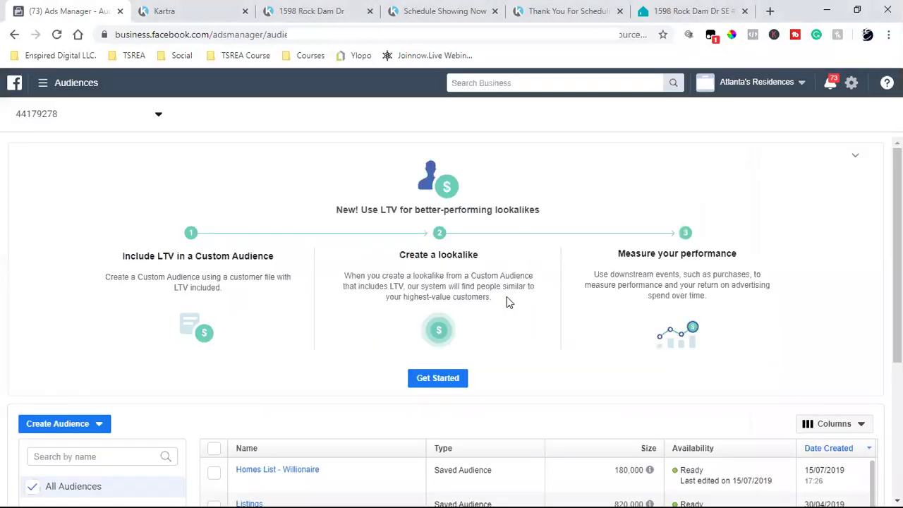
# Accept the Custom Audience terms for the My Database audience so it shows Ready
pyautogui.scroll(-3, 506, 300)
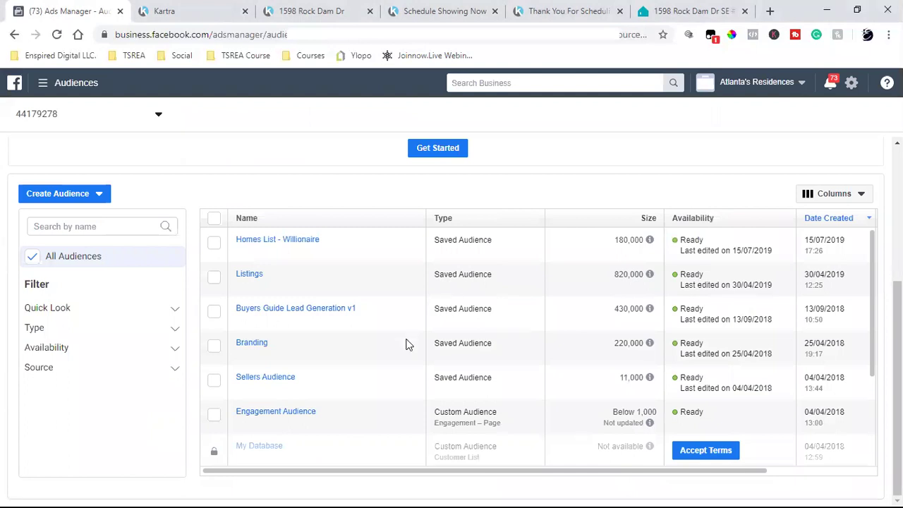
pyautogui.scroll(-2, 405, 344)
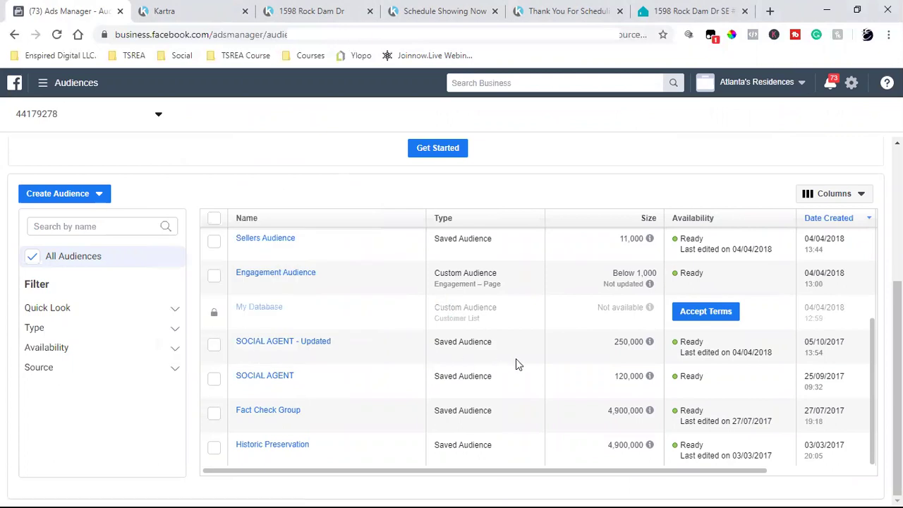
pyautogui.click(692, 315)
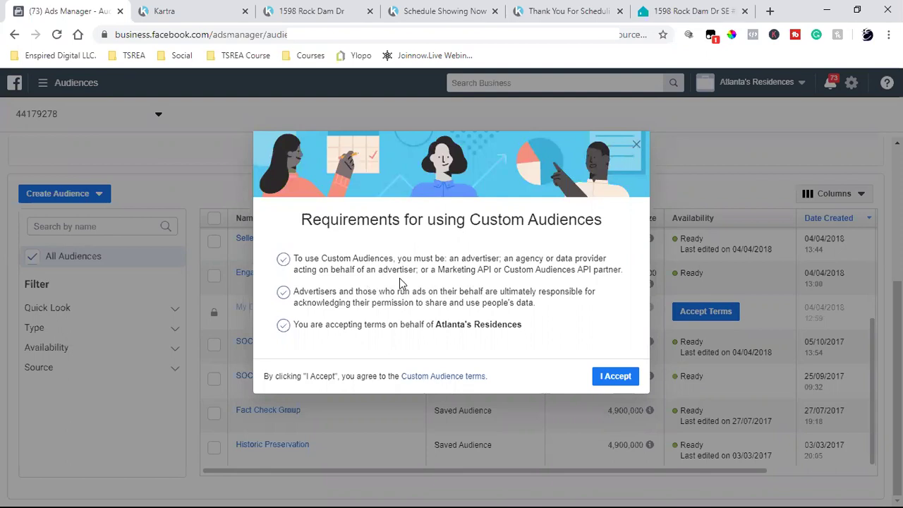
pyautogui.click(610, 382)
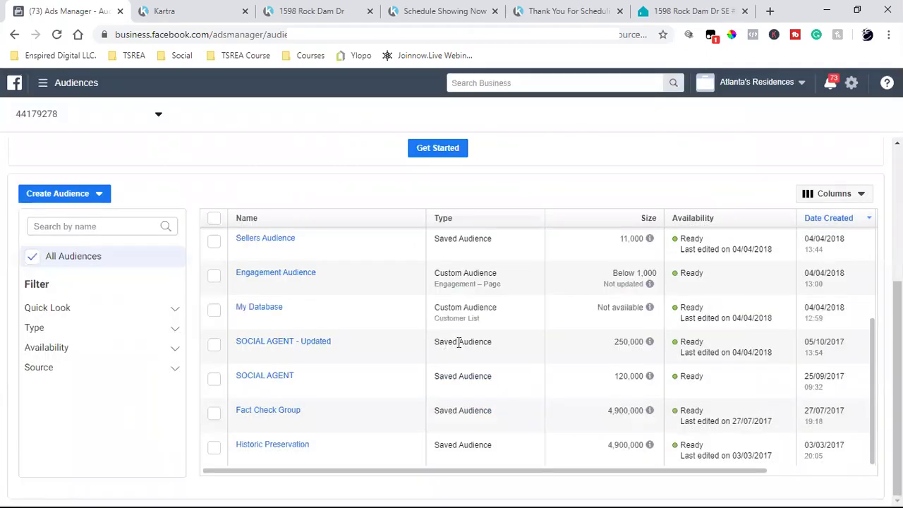
pyautogui.scroll(5, 460, 345)
pyautogui.scroll(-3, 532, 286)
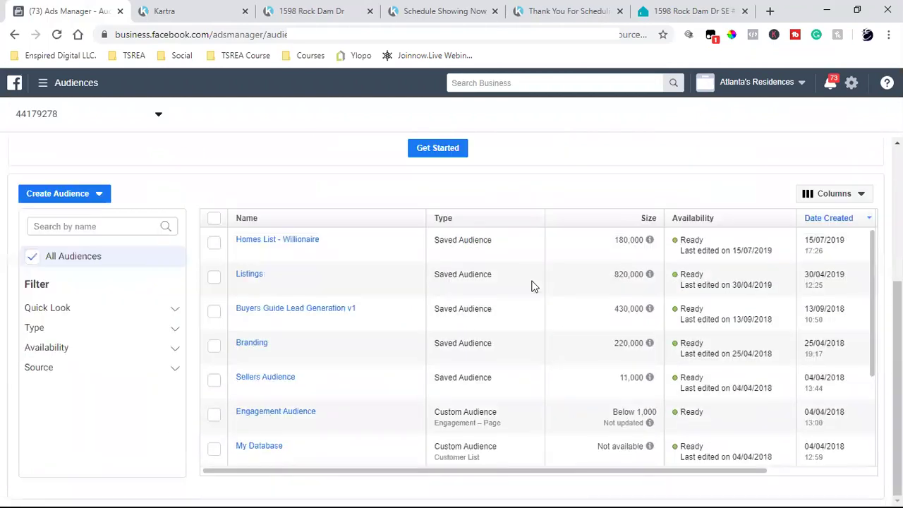
# Start a website Custom Audience of visitors to the pasted thank-you page URL
pyautogui.click(91, 194)
pyautogui.click(85, 219)
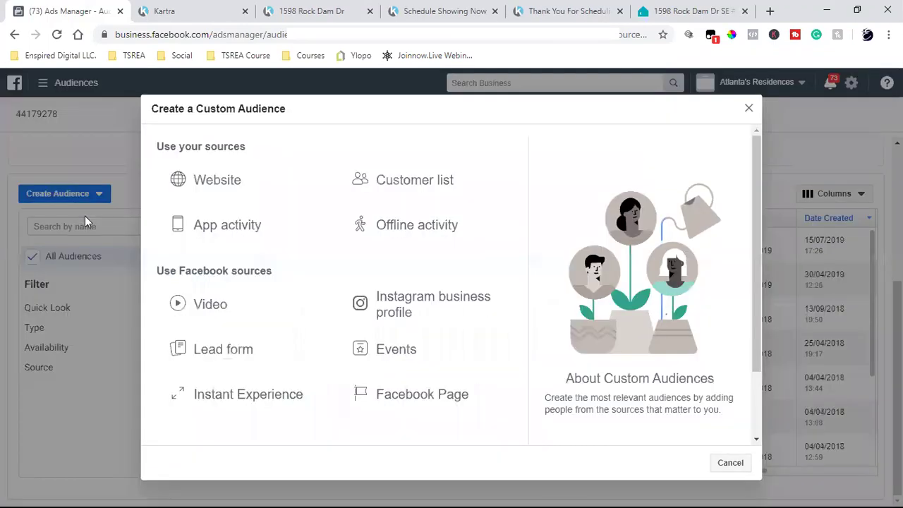
pyautogui.click(364, 307)
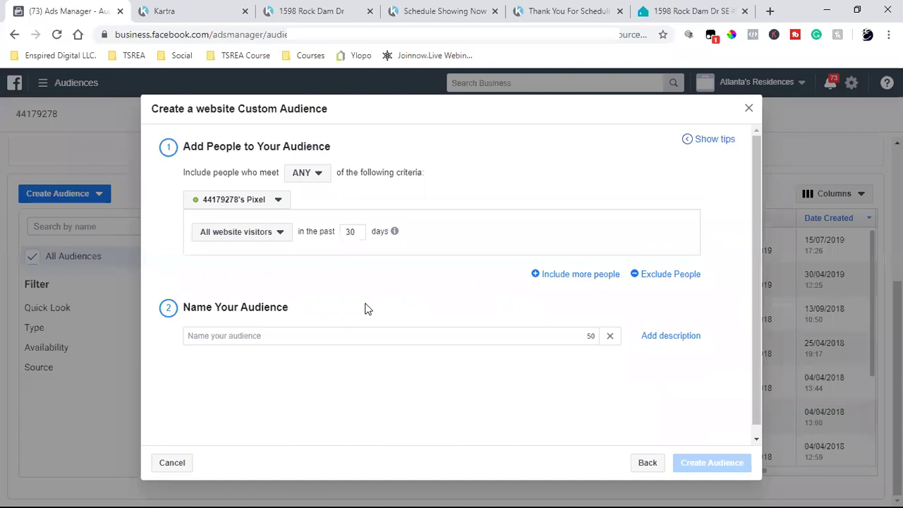
pyautogui.doubleClick(348, 231)
pyautogui.click(262, 232)
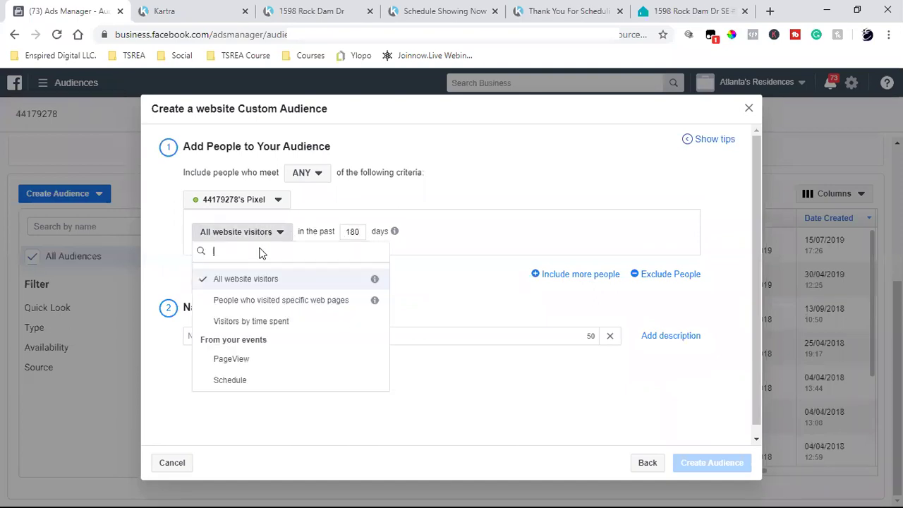
pyautogui.click(254, 305)
pyautogui.click(277, 277)
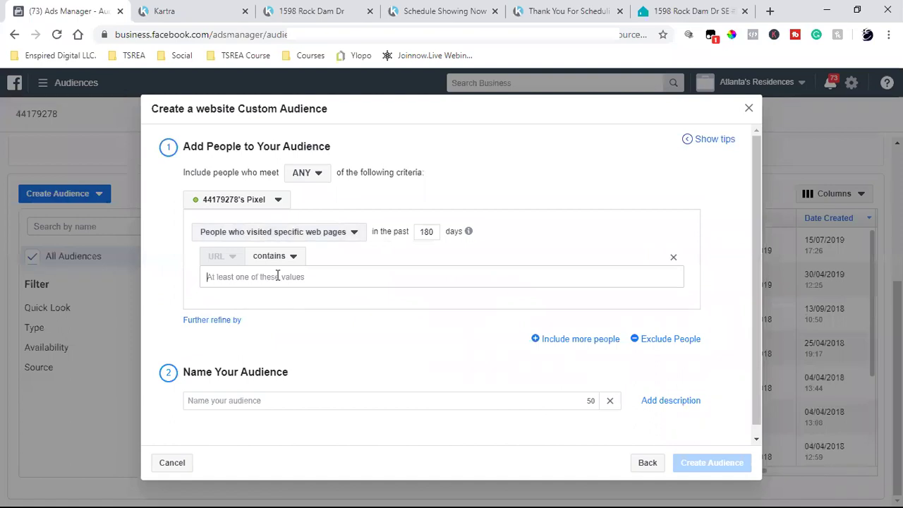
pyautogui.hotkey('ctrl', 'v')
# Name the audience 'leads' and submit it; after error #2654, close the setup
pyautogui.click(261, 412)
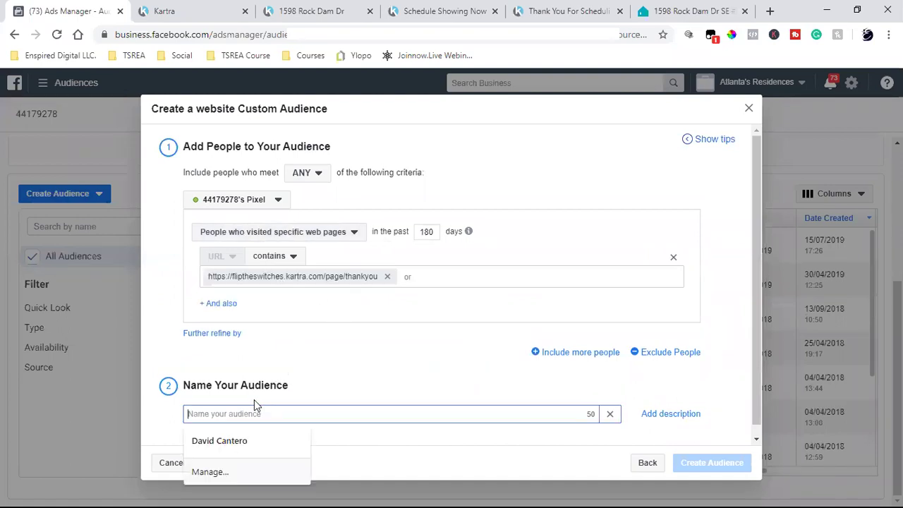
pyautogui.write('leas')
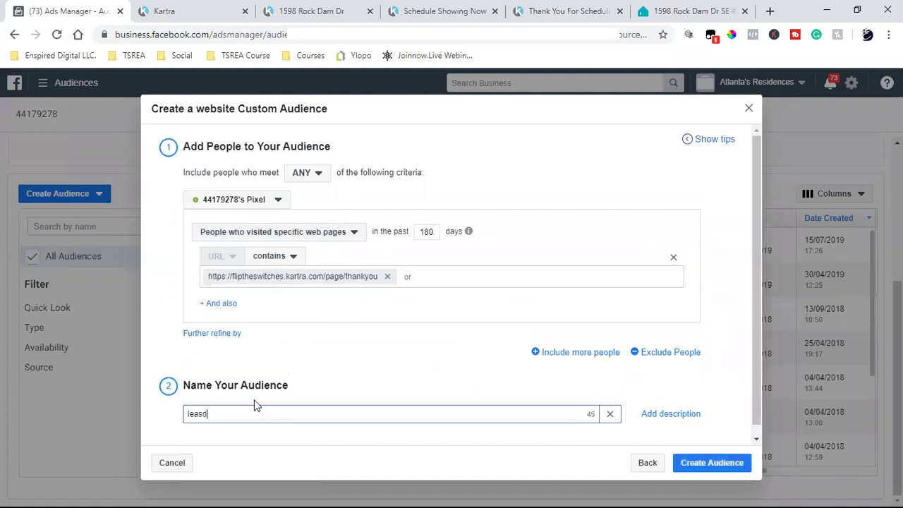
pyautogui.press('BackSpace')
pyautogui.write('ds')
pyautogui.scroll(-1, 673, 437)
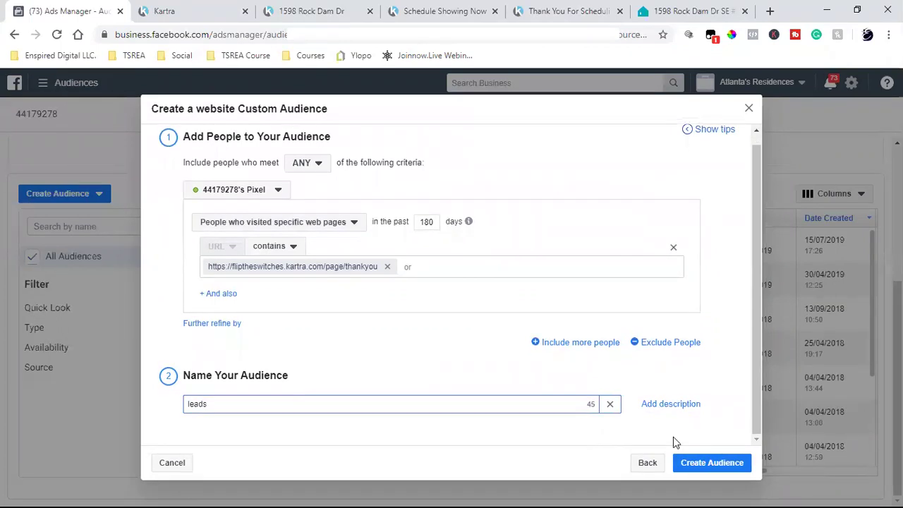
pyautogui.press('Return')
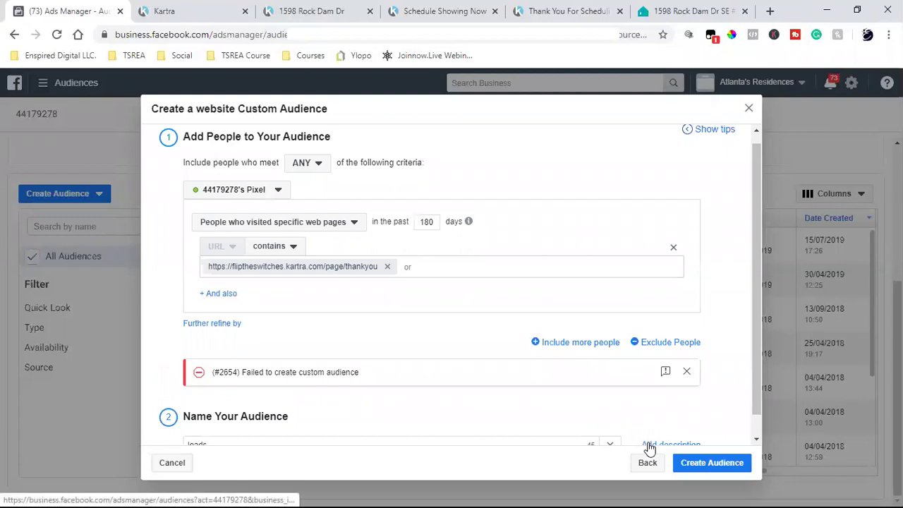
pyautogui.scroll(-1, 463, 362)
pyautogui.scroll(1, 463, 362)
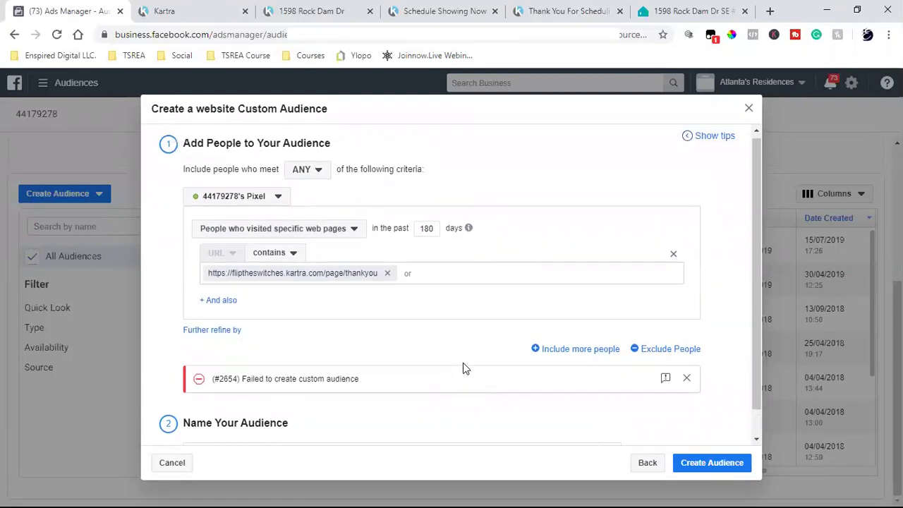
pyautogui.click(748, 108)
pyautogui.press('Escape')
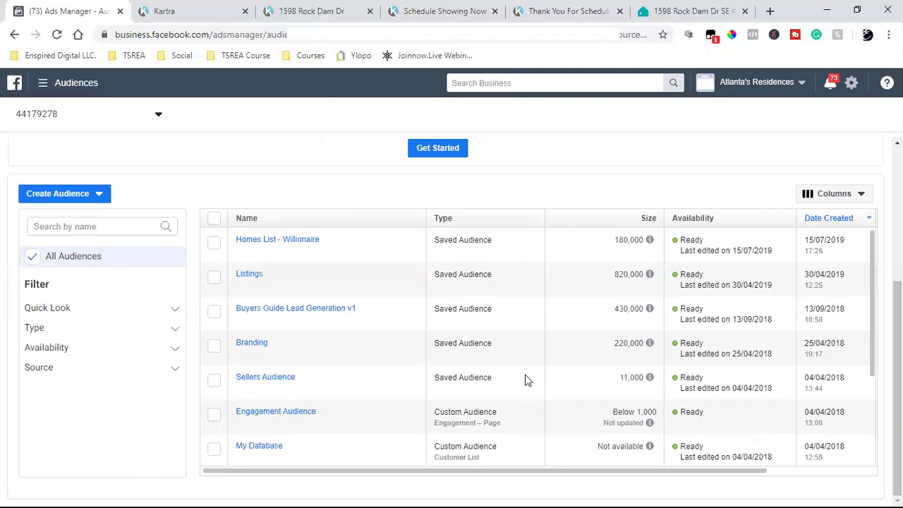
# Scroll through the saved and custom audiences, then open the Business Tools menu
pyautogui.moveTo(248, 281)
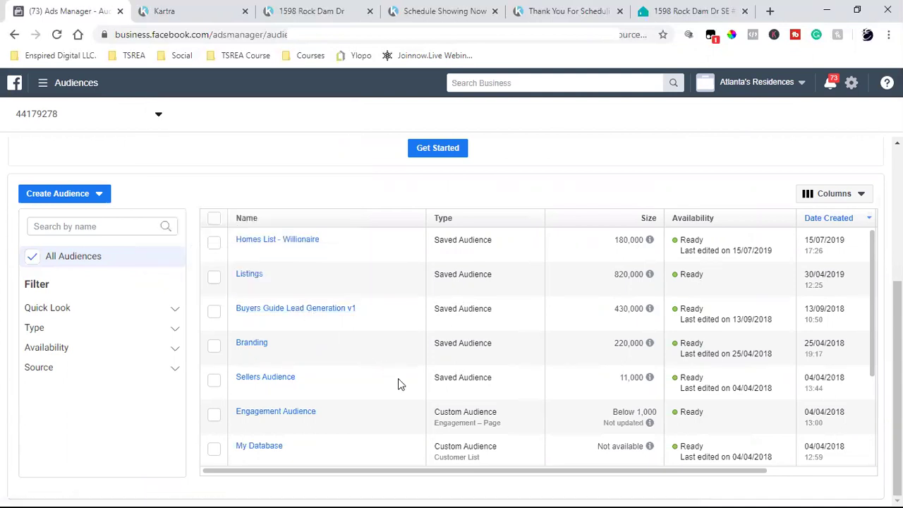
pyautogui.scroll(3, 398, 378)
pyautogui.scroll(-5, 398, 378)
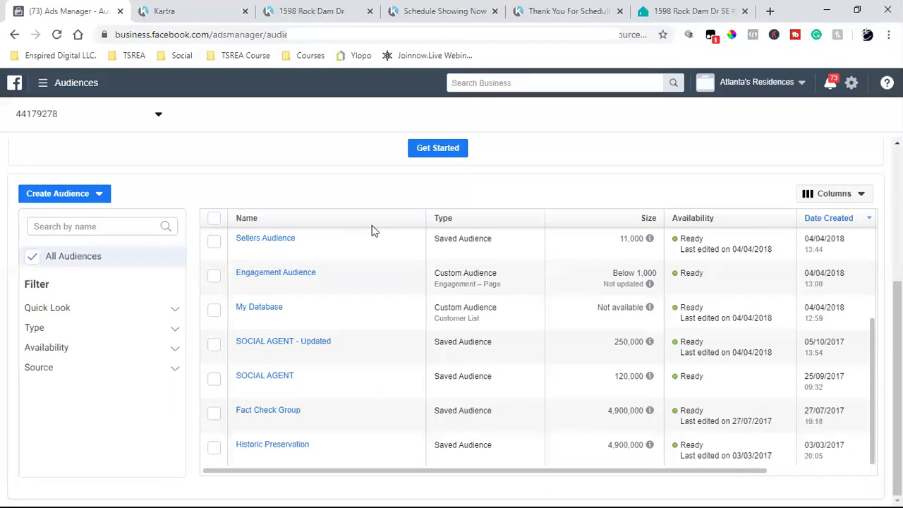
pyautogui.click(42, 83)
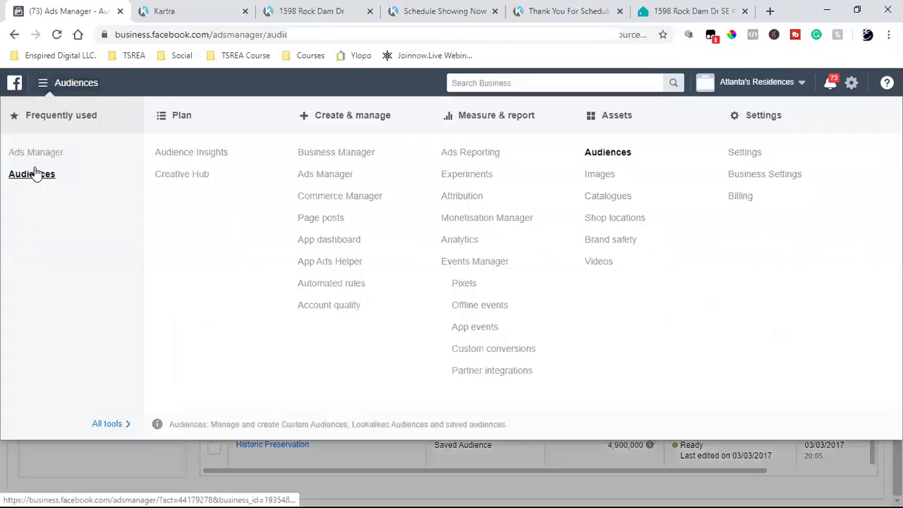
# Go to the Ads Manager Campaigns overview and start a new campaign with + Create
pyautogui.click(14, 155)
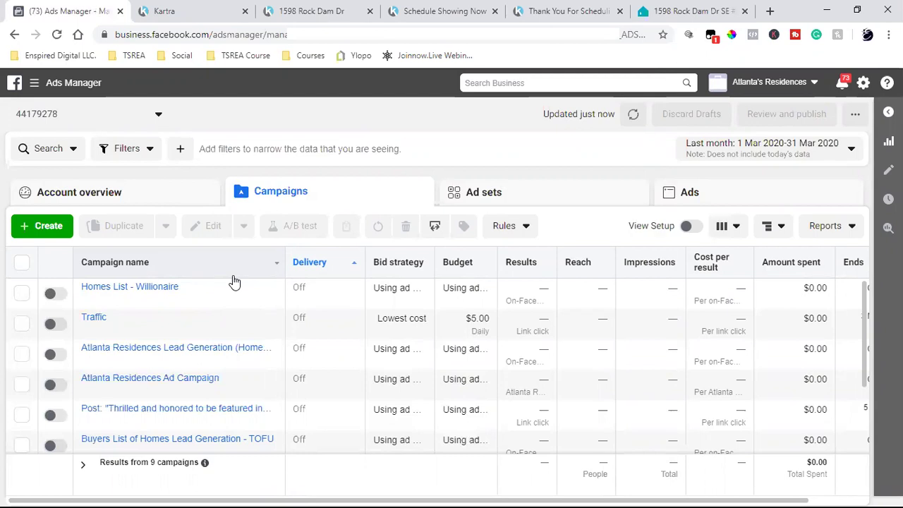
pyautogui.click(43, 226)
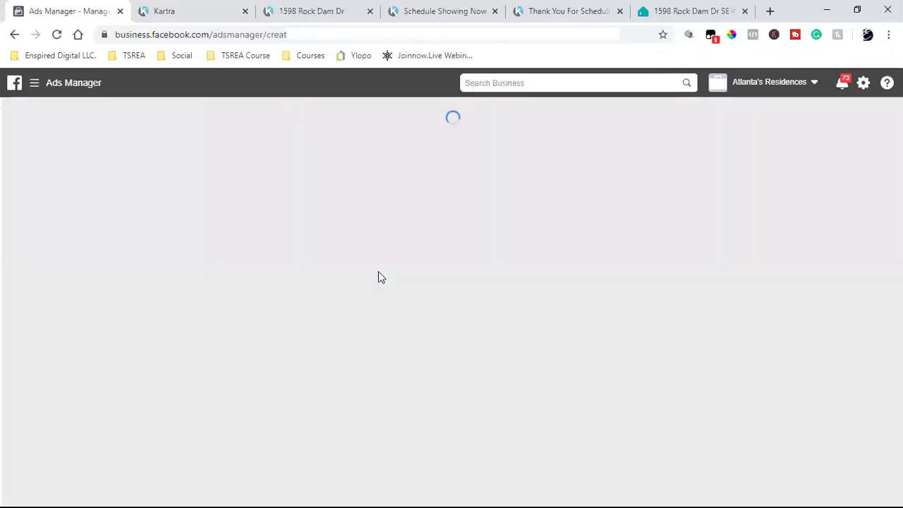
pyautogui.click(294, 10)
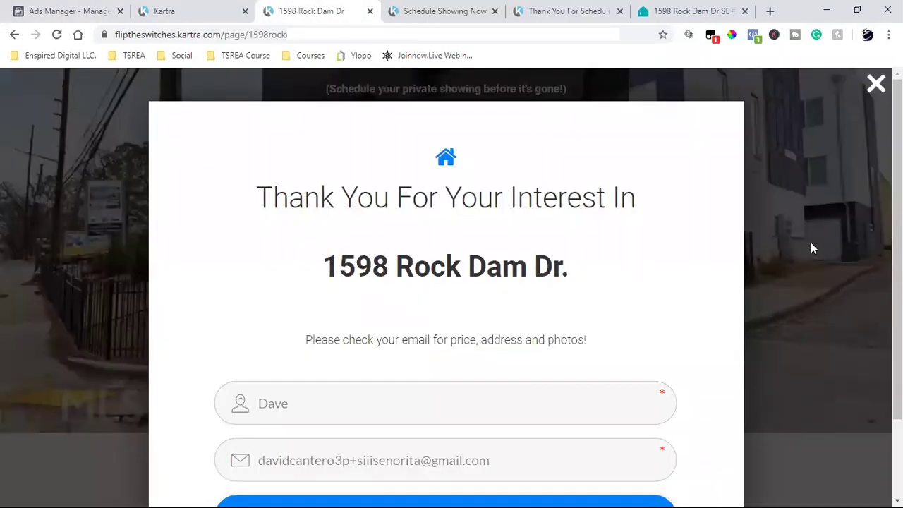
pyautogui.click(811, 242)
pyautogui.scroll(3, 763, 357)
pyautogui.scroll(-3, 763, 357)
pyautogui.scroll(3, 763, 357)
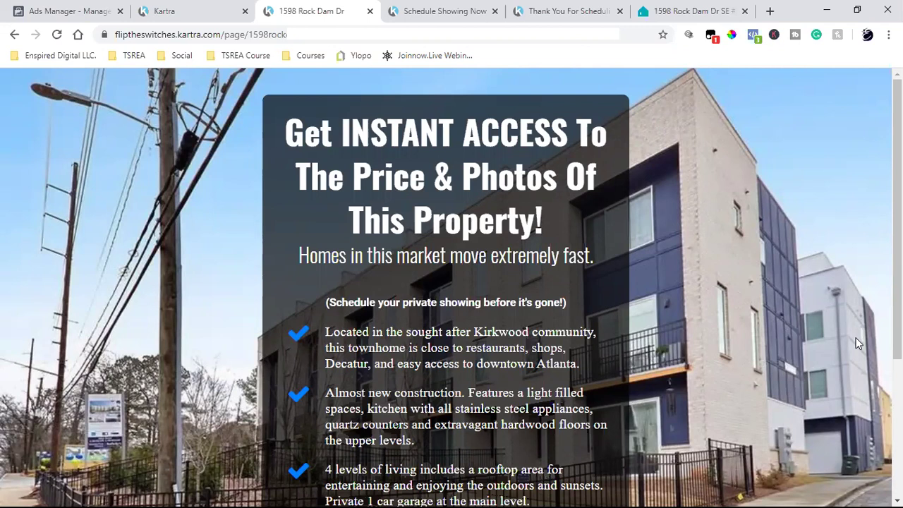
pyautogui.scroll(-3, 858, 344)
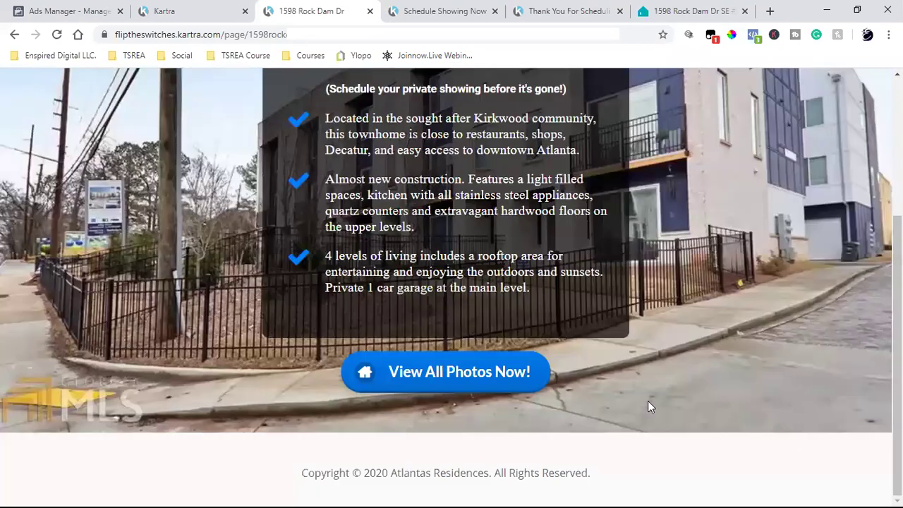
pyautogui.click(423, 363)
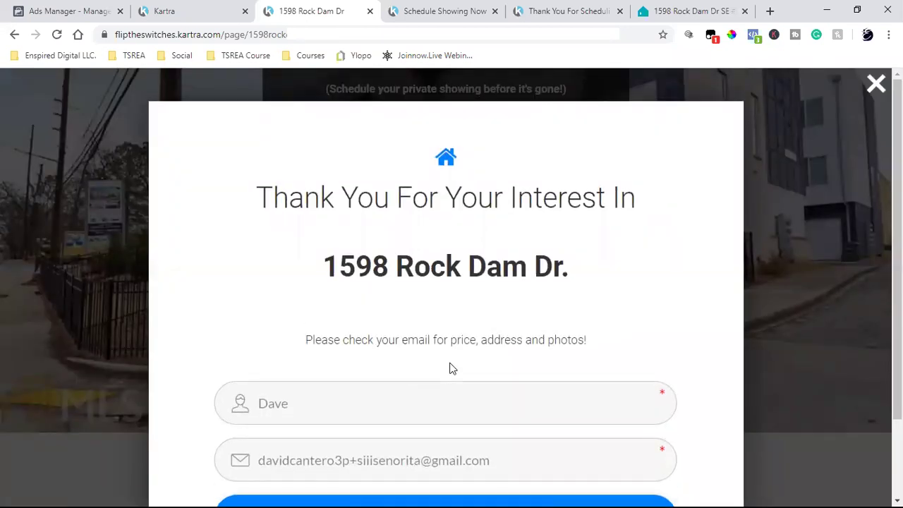
# Select the schedule-showing thank-you page address, then return to the campaign objective choices
pyautogui.click(424, 10)
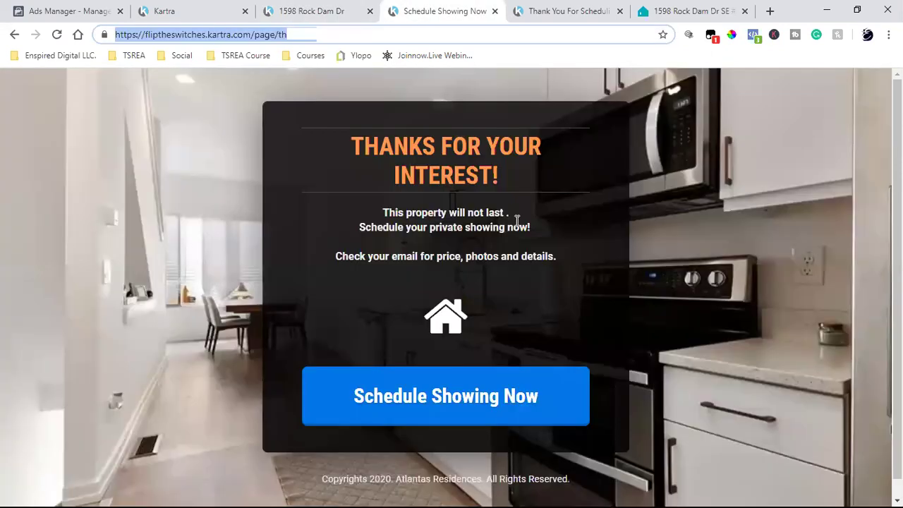
pyautogui.doubleClick(222, 40)
pyautogui.click(222, 39)
pyautogui.click(45, 9)
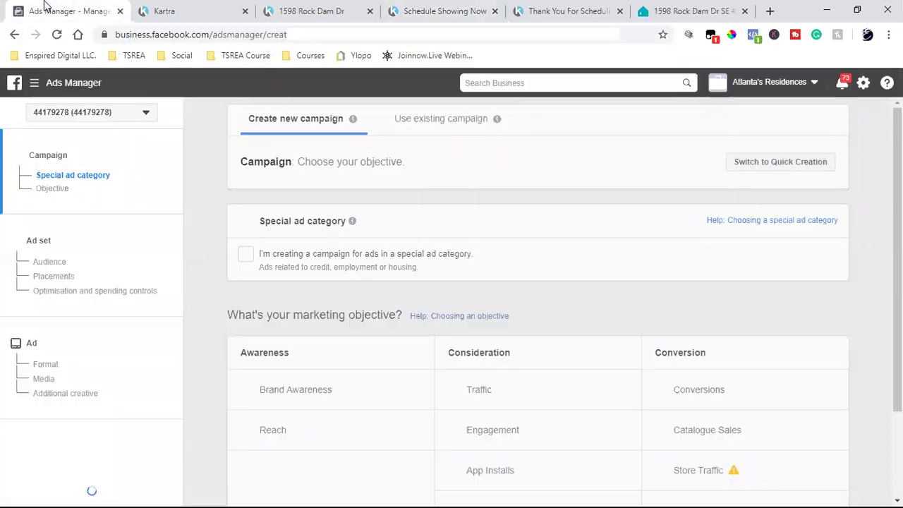
# Choose Traffic as the campaign objective and continue to the 'US - 18+' ad set
pyautogui.click(528, 404)
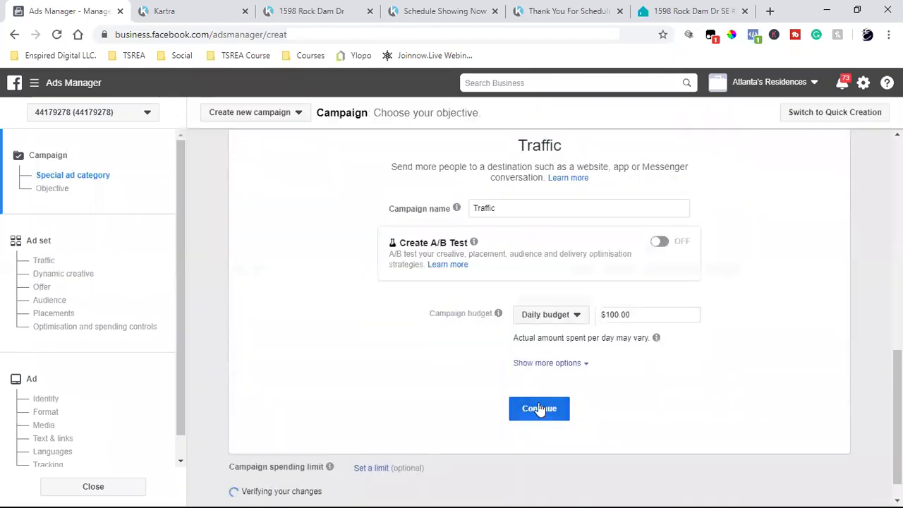
pyautogui.click(540, 417)
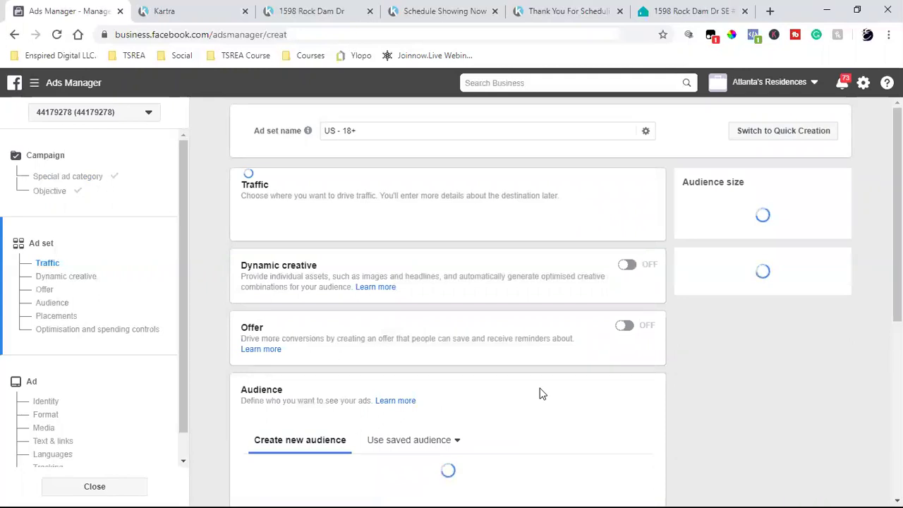
pyautogui.scroll(-1, 325, 365)
pyautogui.scroll(-1, 326, 366)
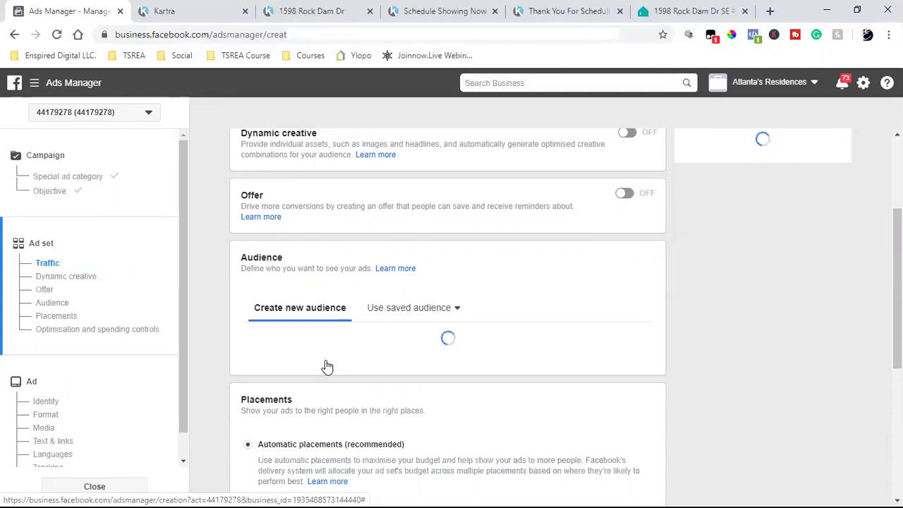
# Check the fbads4beginners 'Teach Me Facebook Ads!' signup popup, then add an Exclude custom audience field
pyautogui.click(771, 9)
pyautogui.write('fb')
pyautogui.press('Return')
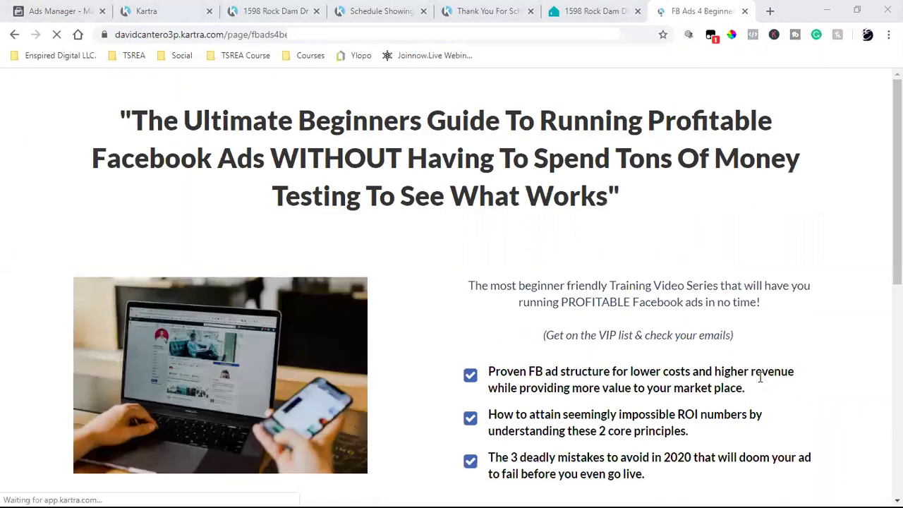
pyautogui.scroll(-3, 761, 378)
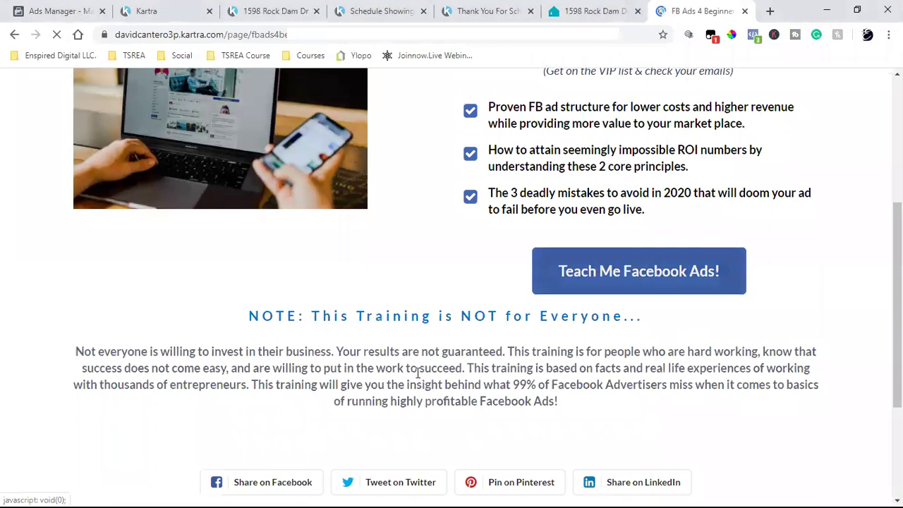
pyautogui.click(627, 258)
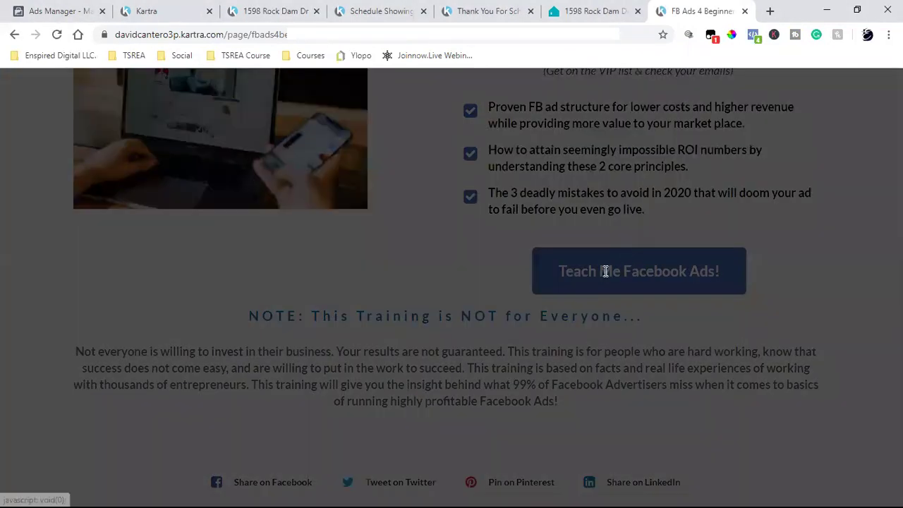
pyautogui.scroll(-1, 416, 342)
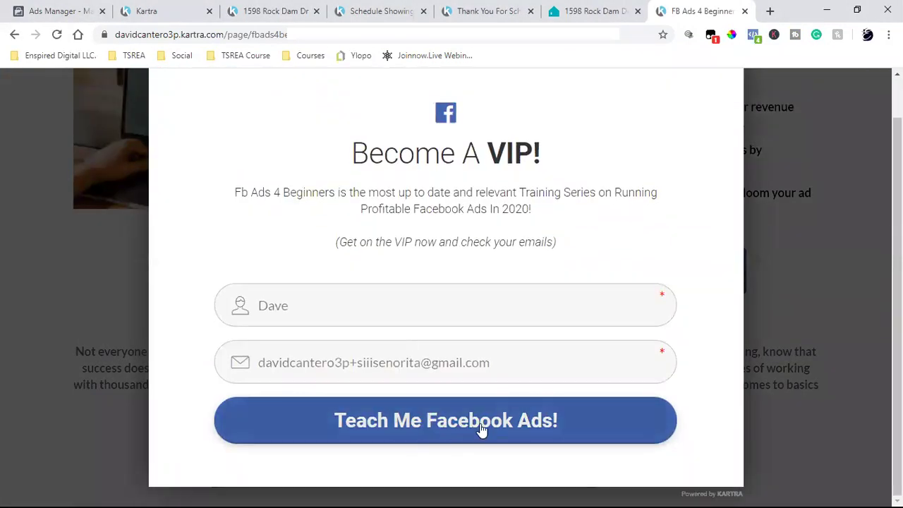
pyautogui.click(813, 332)
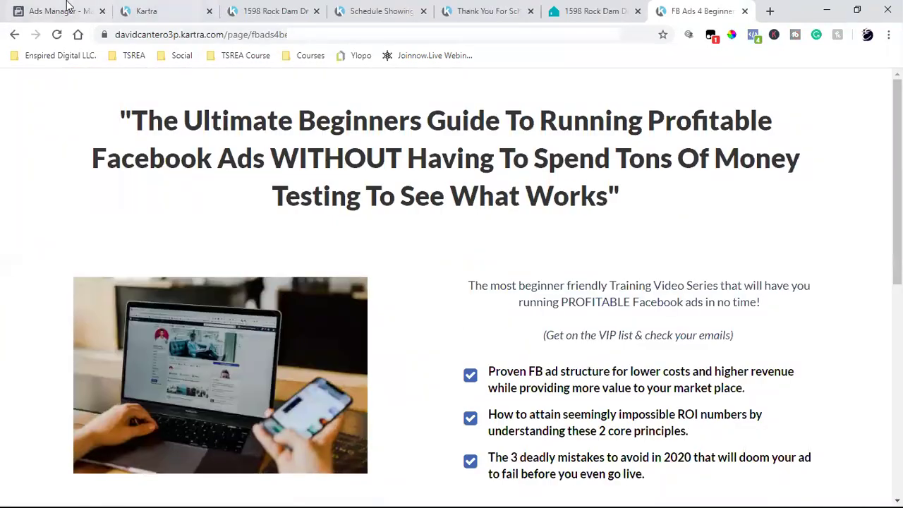
pyautogui.click(67, 10)
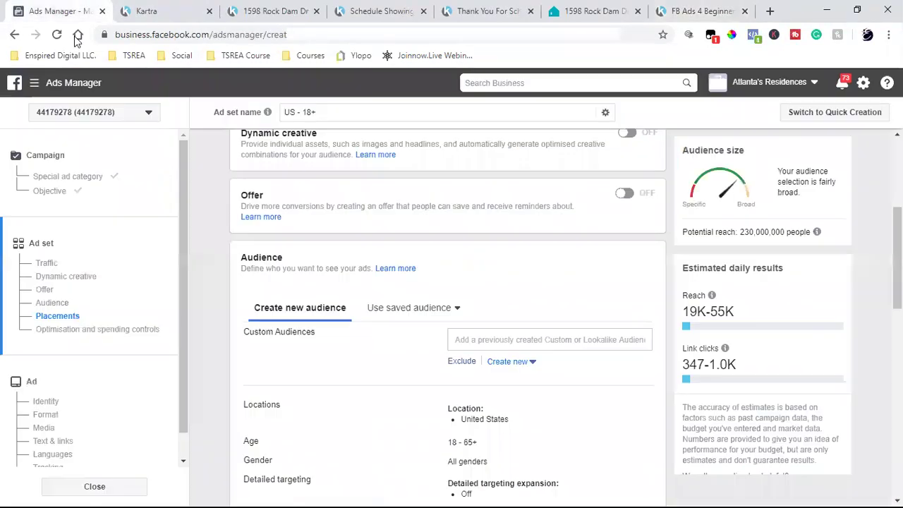
pyautogui.click(467, 365)
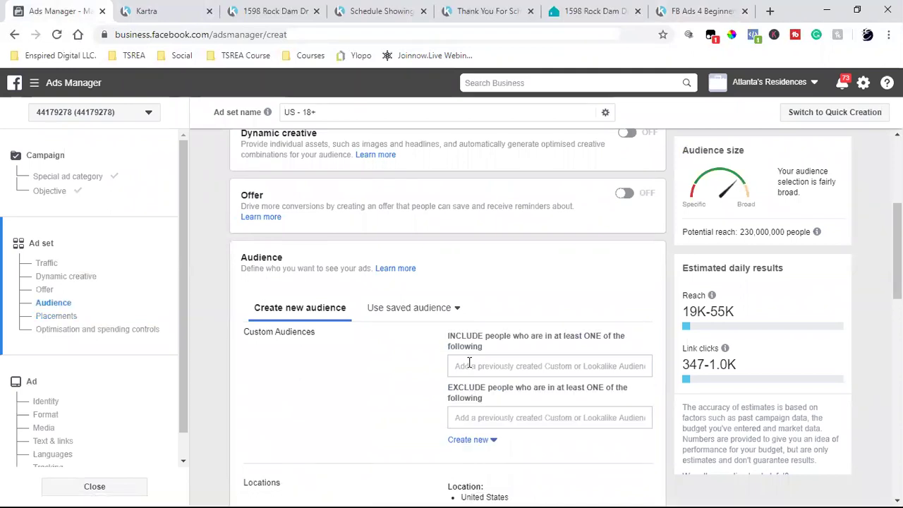